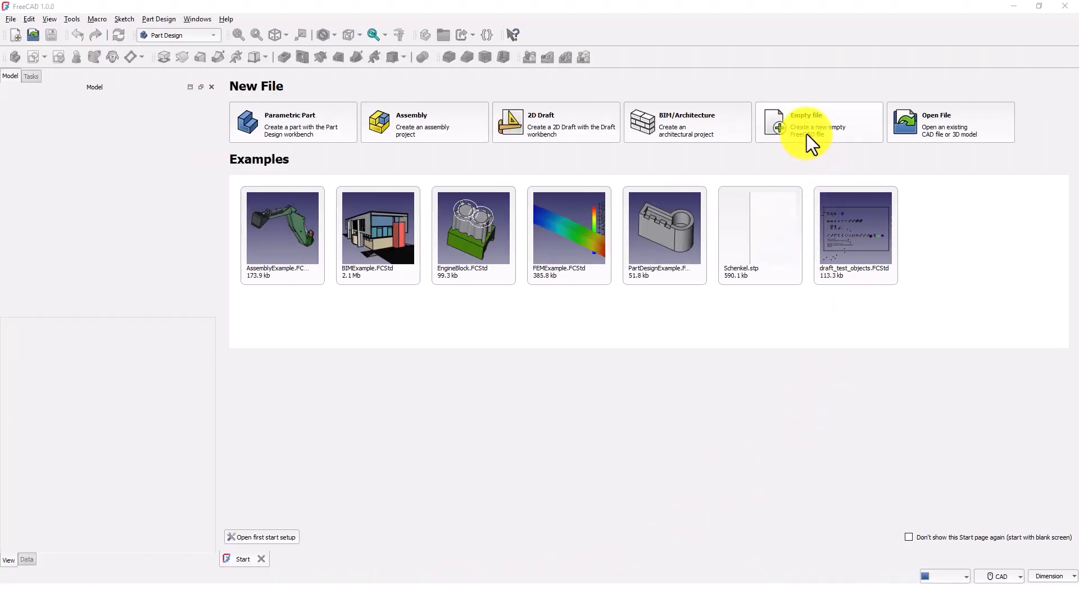
- Create a new empty file and start a sketch on the XY plane
left_click(807, 134)
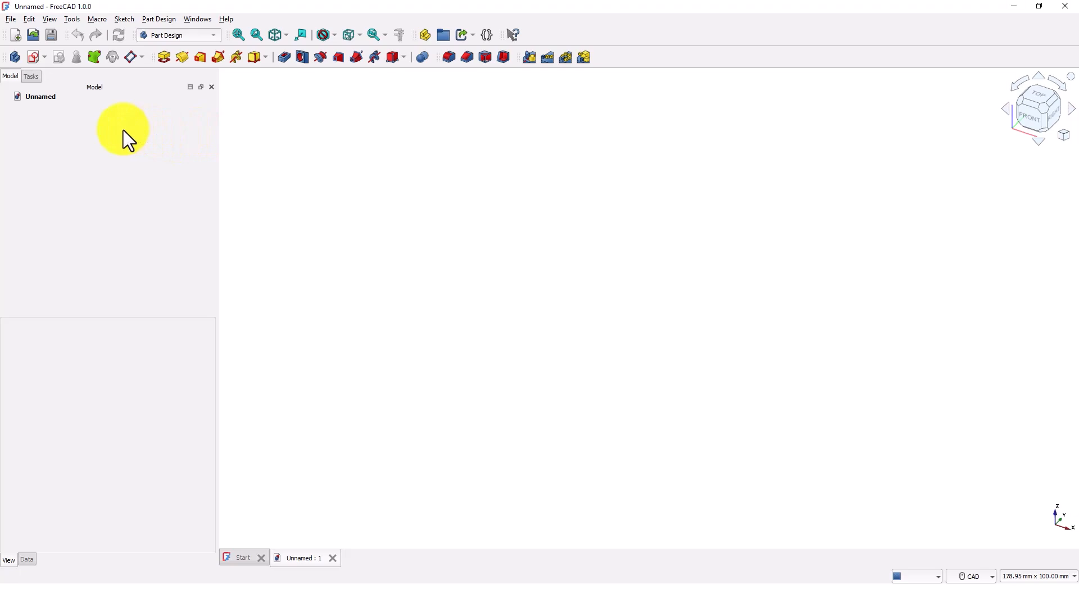
left_click(32, 58)
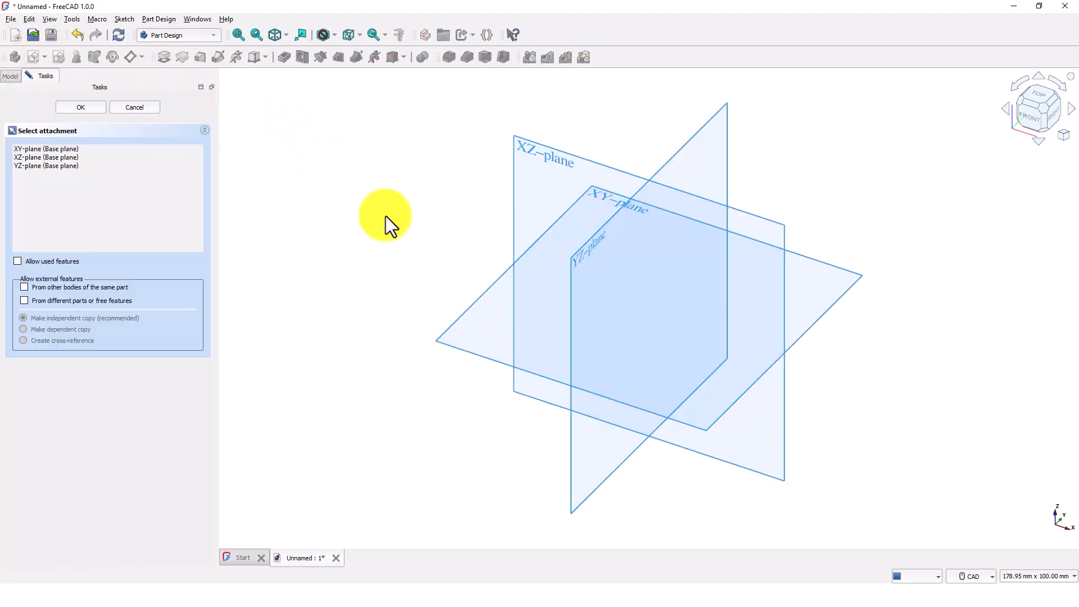
left_click(471, 308)
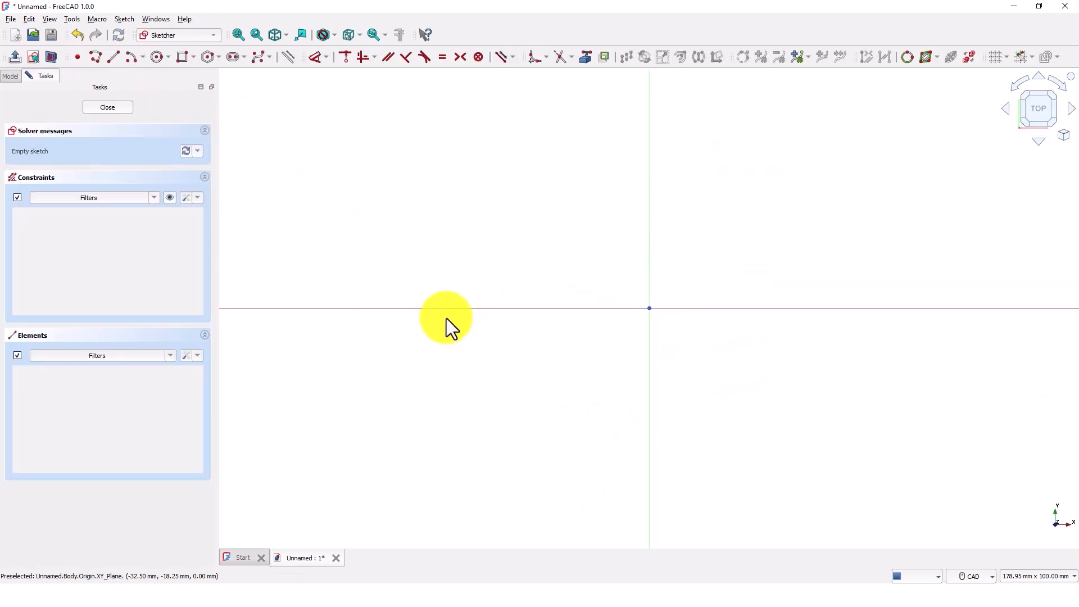
- Draw a 100 × 50 mm centered rectangle on the sketch origin and finish the sketch
left_click(194, 60)
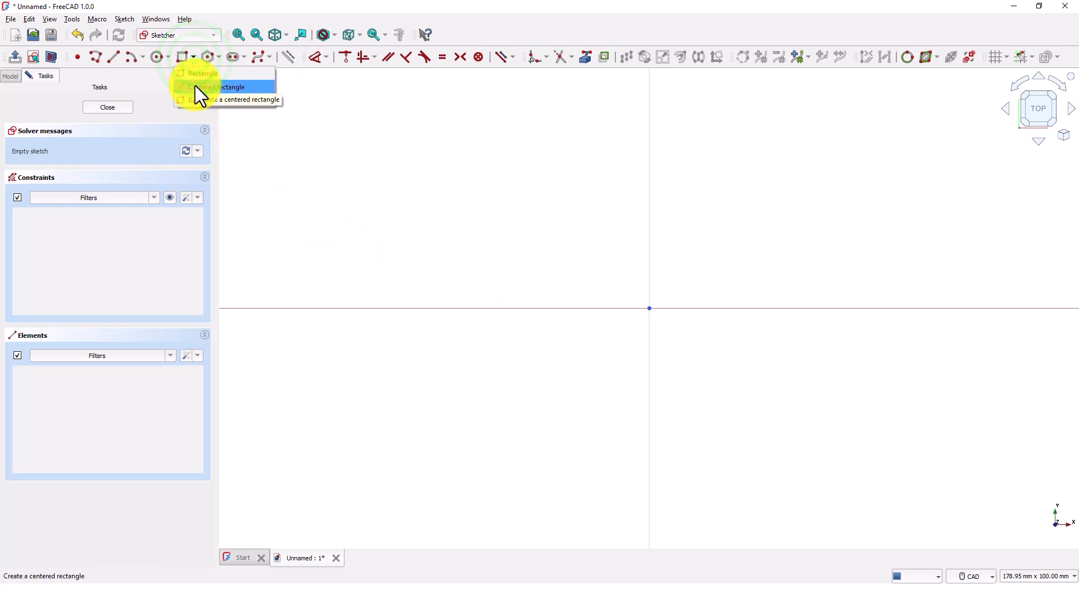
left_click(193, 86)
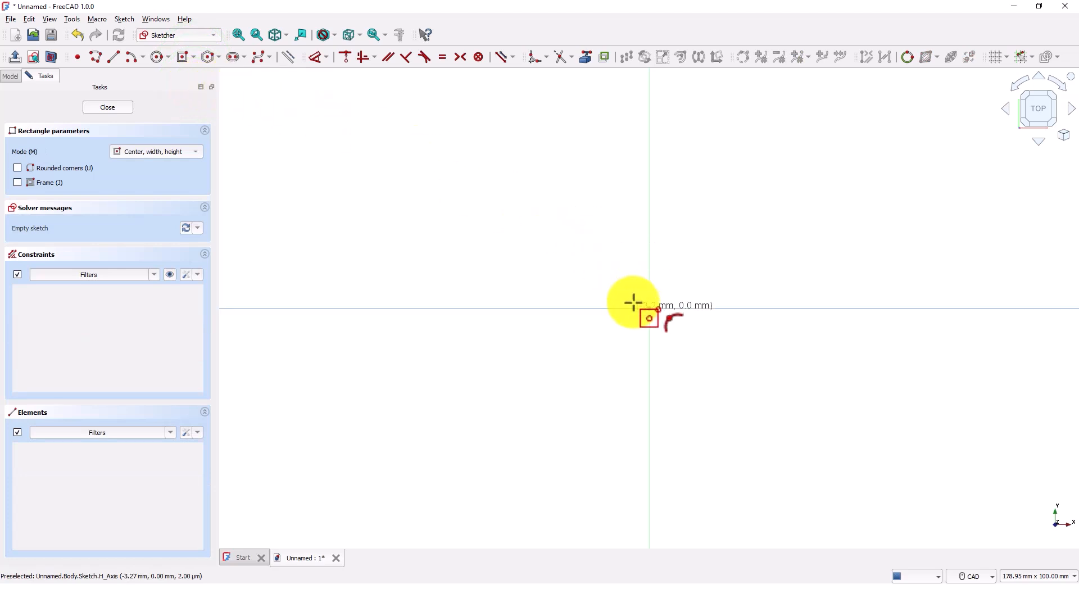
left_click(649, 307)
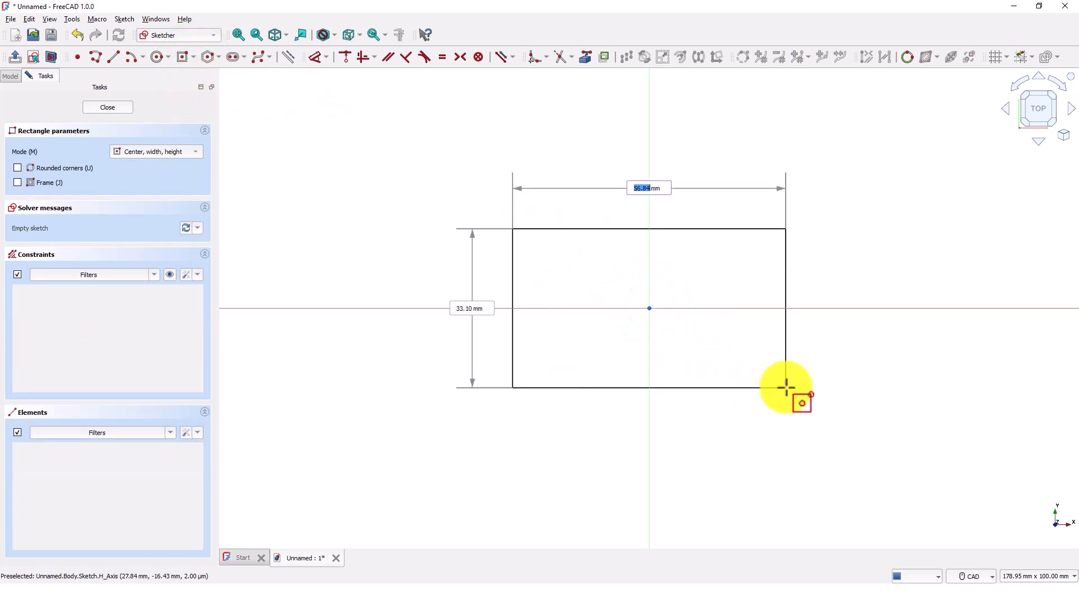
type("100")
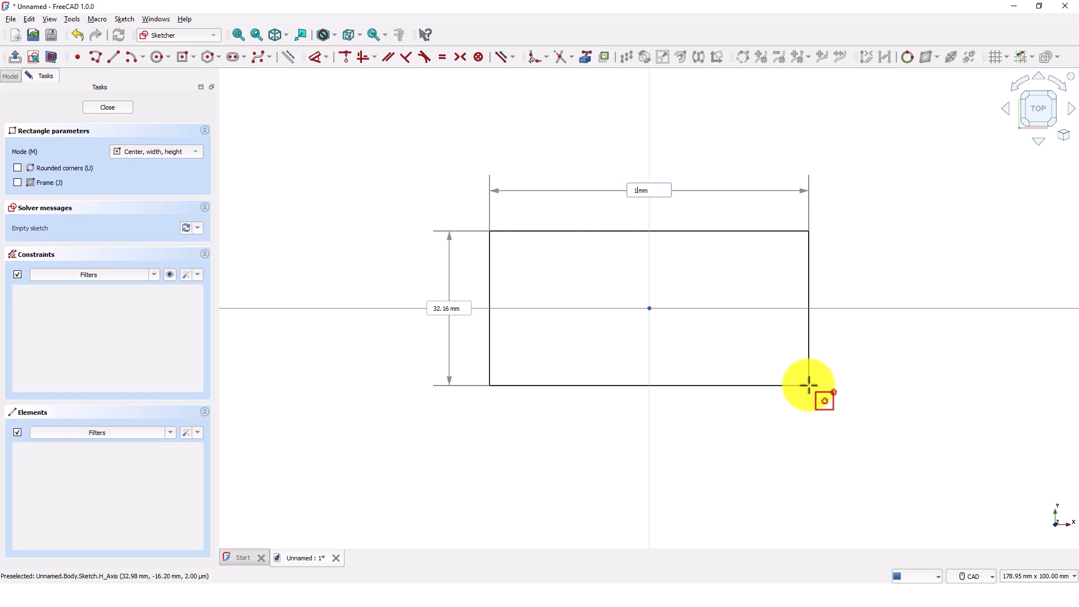
key("Tab")
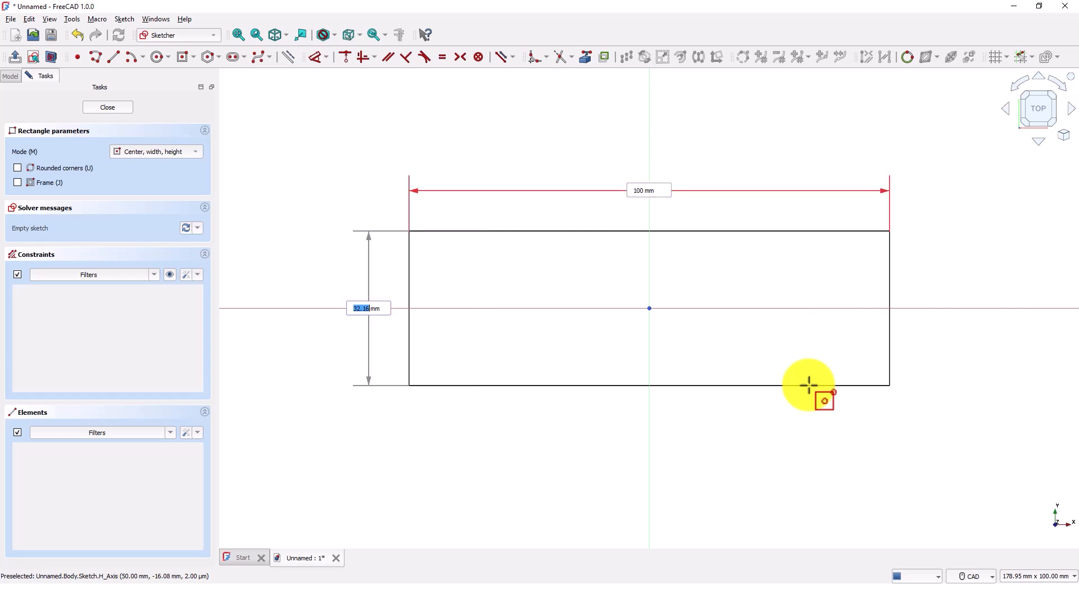
type("50")
key("Return")
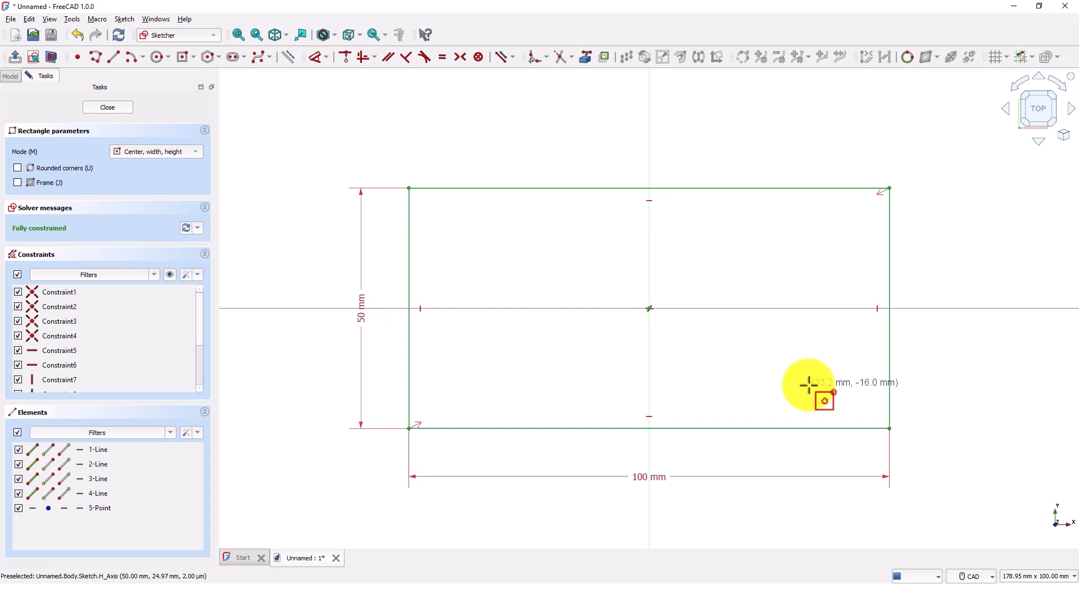
right_click(950, 237)
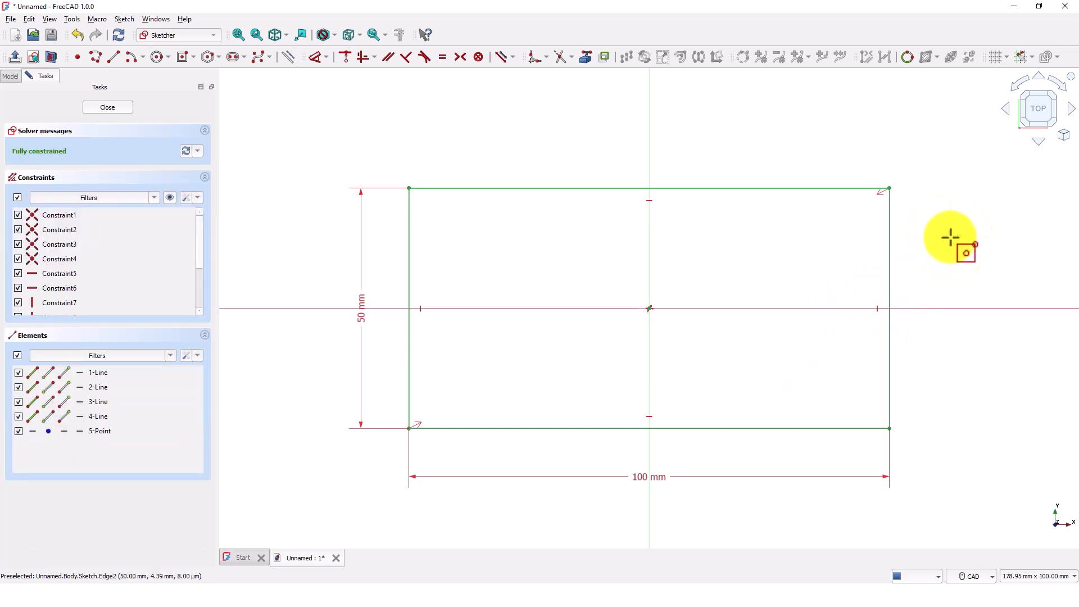
left_click(109, 107)
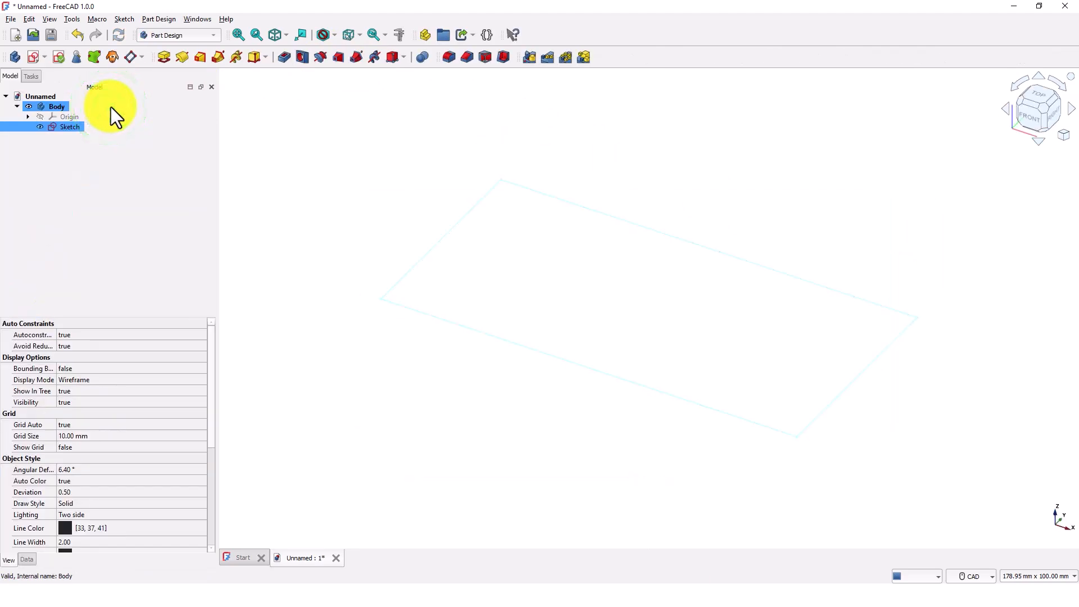
- Pad the rectangle sketch to a length of 8 mm, symmetric to the sketch plane
left_click(161, 60)
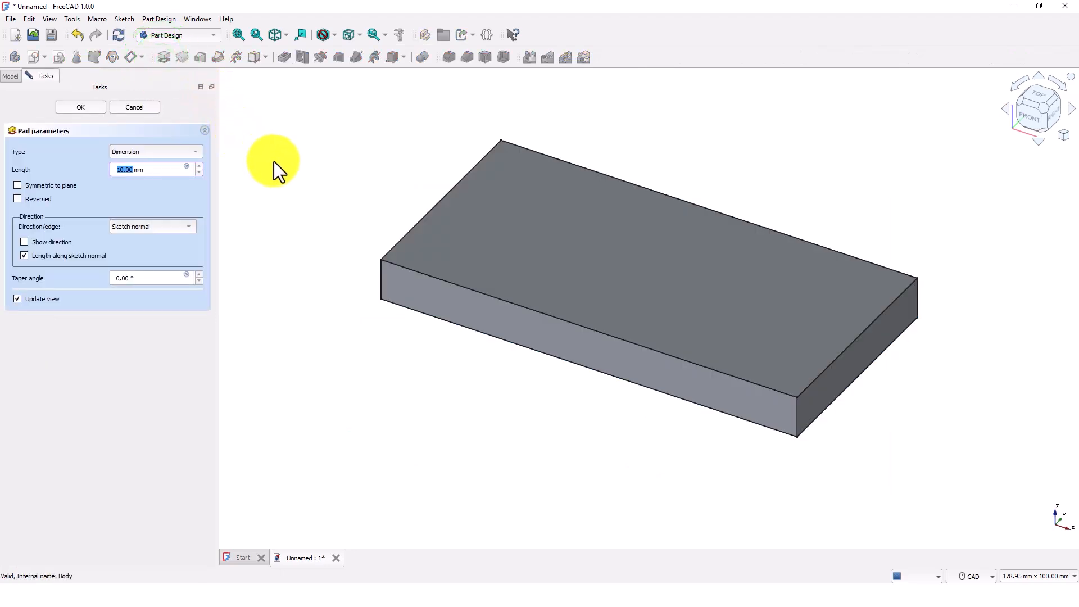
type("8")
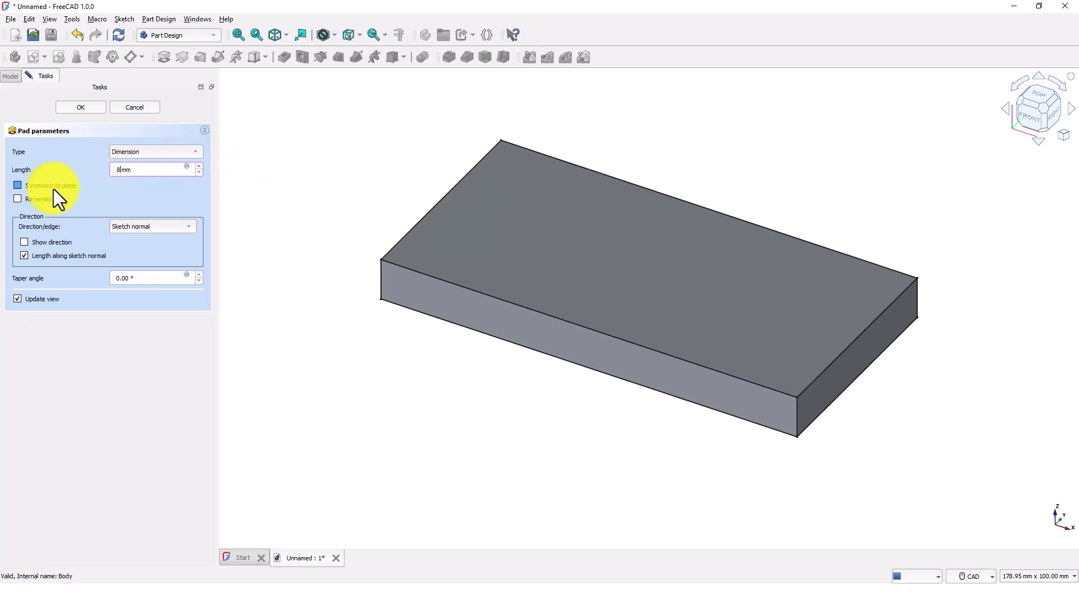
left_click(18, 184)
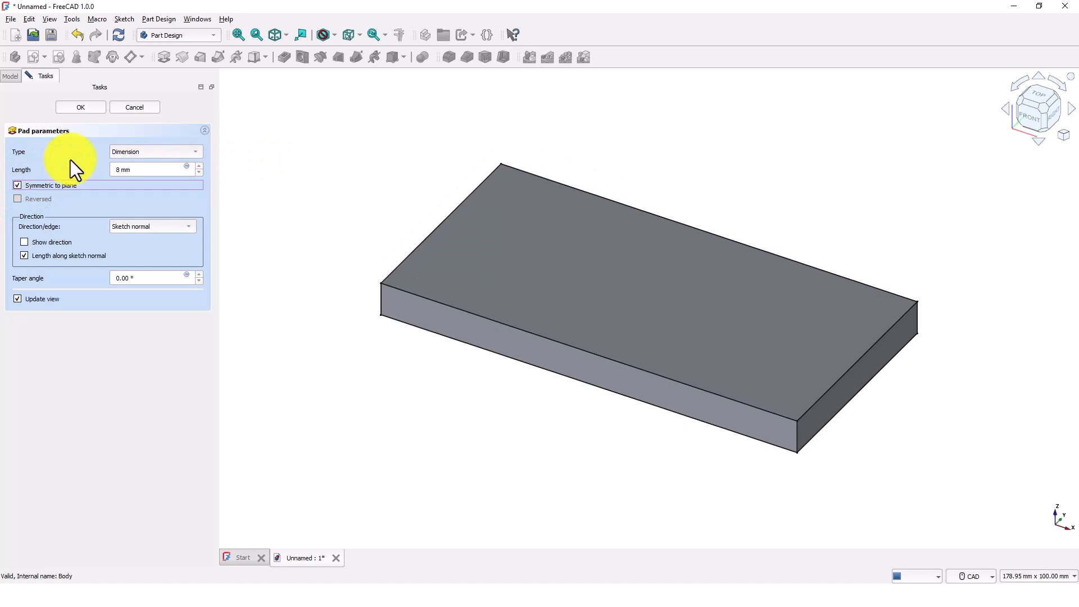
left_click(85, 109)
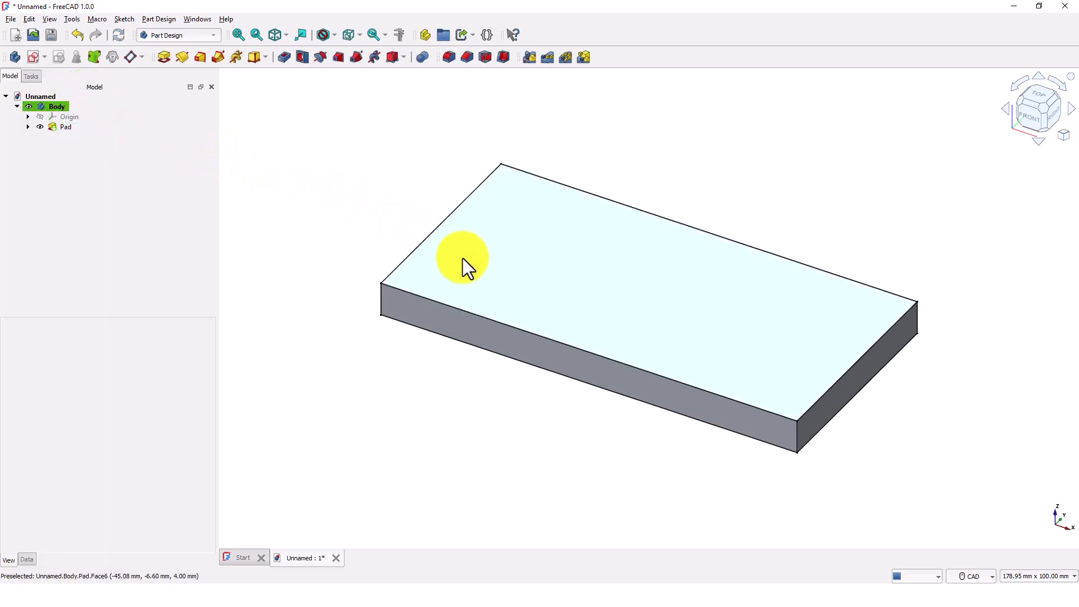
- Sketch a 30 mm diameter circle centered on the origin on the plate's top face and finish the sketch
left_click(498, 280)
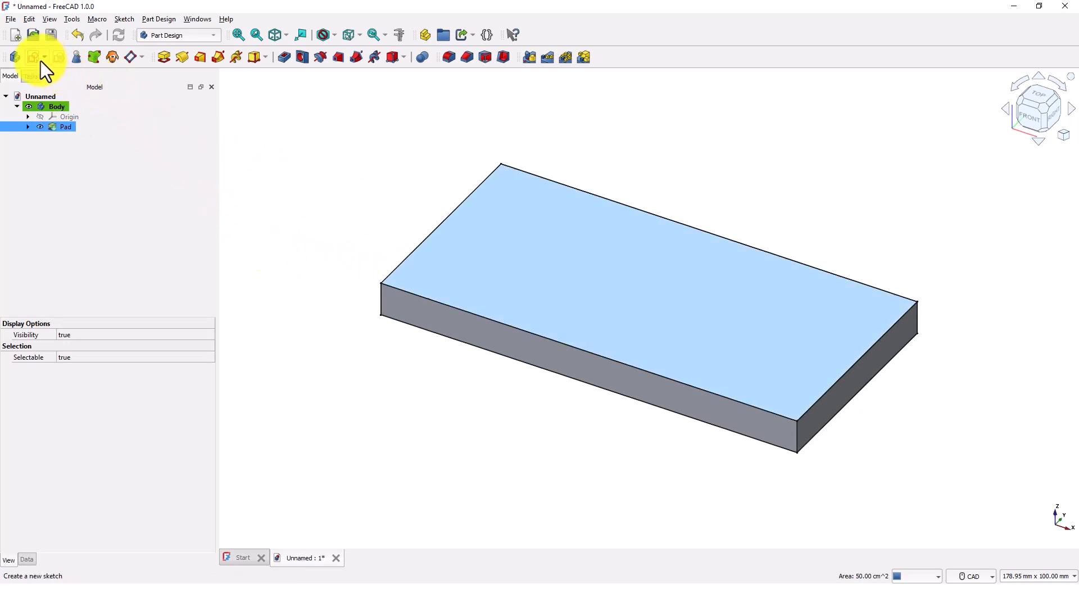
left_click(37, 59)
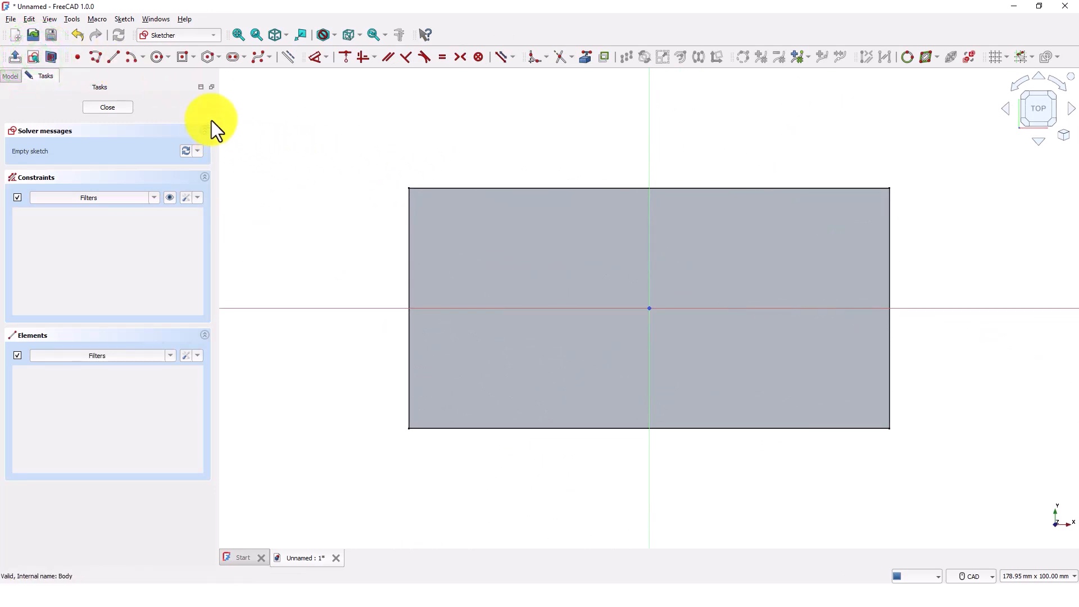
left_click(153, 59)
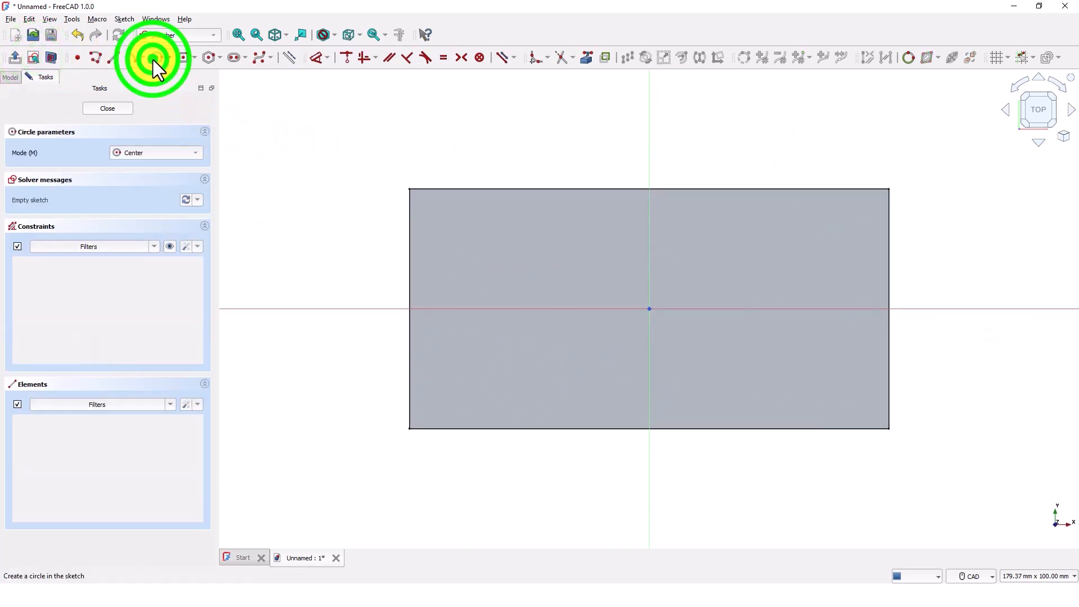
left_click(649, 310)
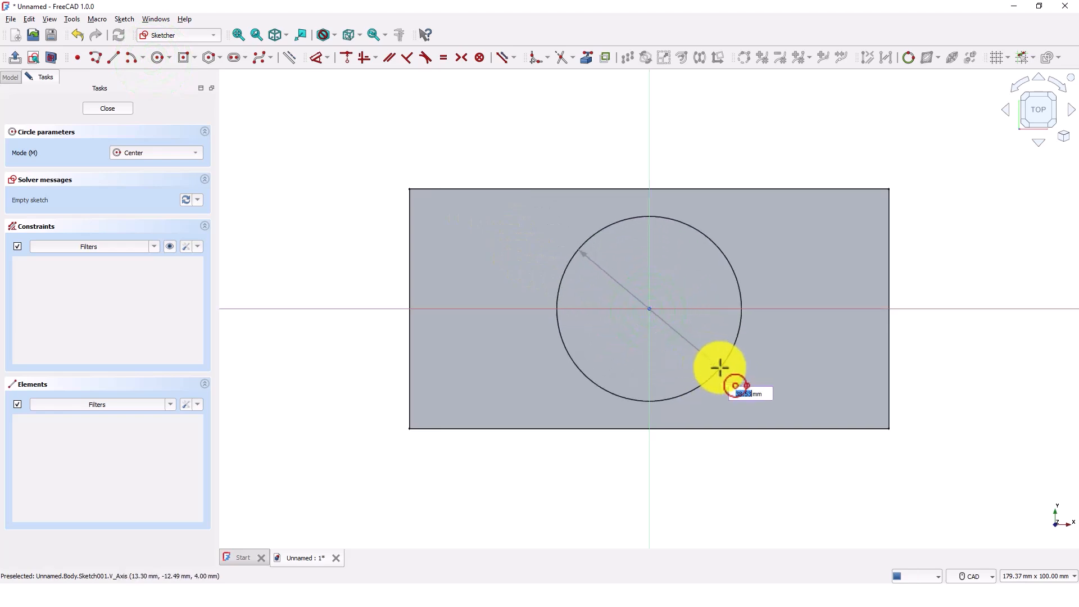
type("30")
key("Return")
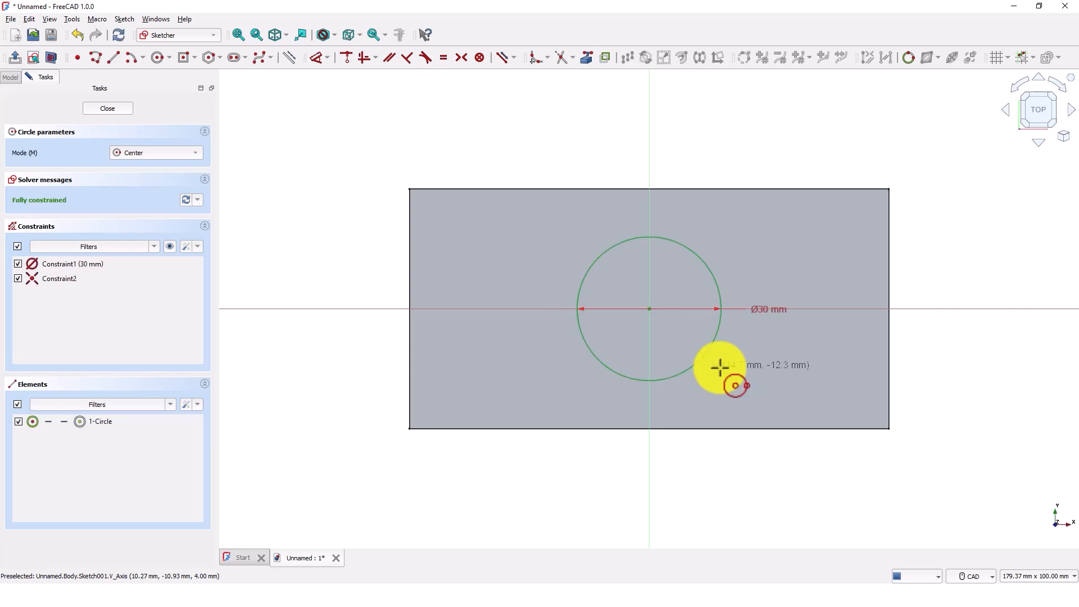
left_click(122, 106)
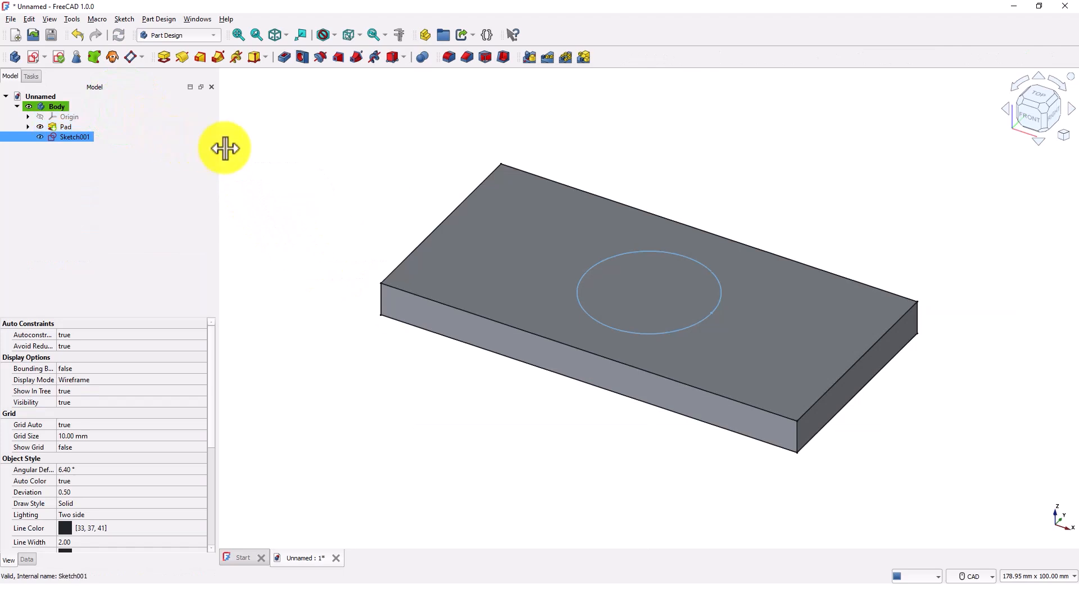
- Pocket the 30 mm circle through all of the plate
left_click(281, 60)
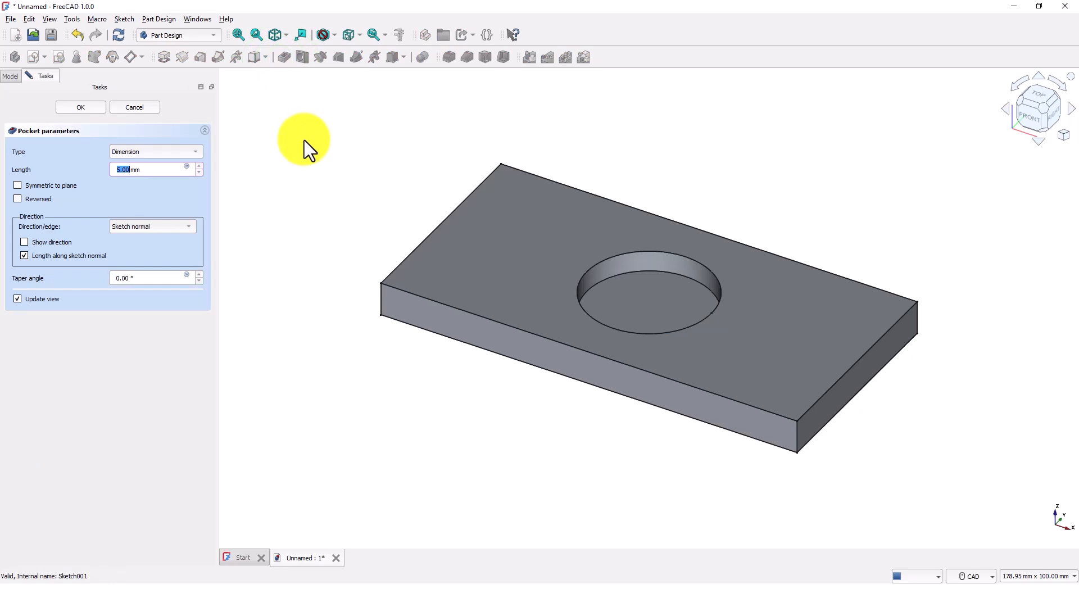
left_click(195, 152)
left_click(155, 165)
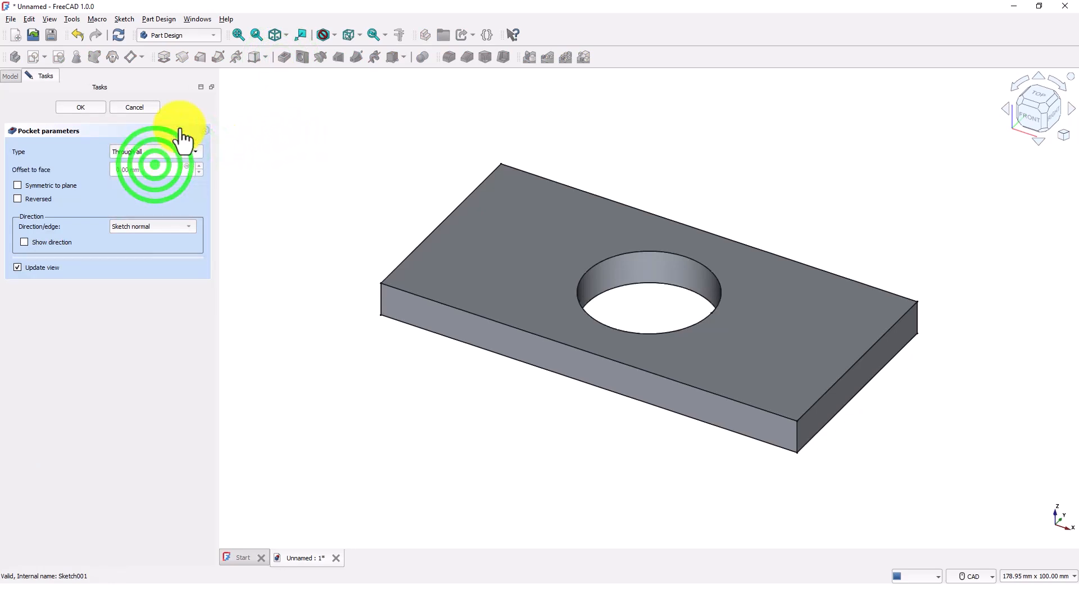
left_click(86, 110)
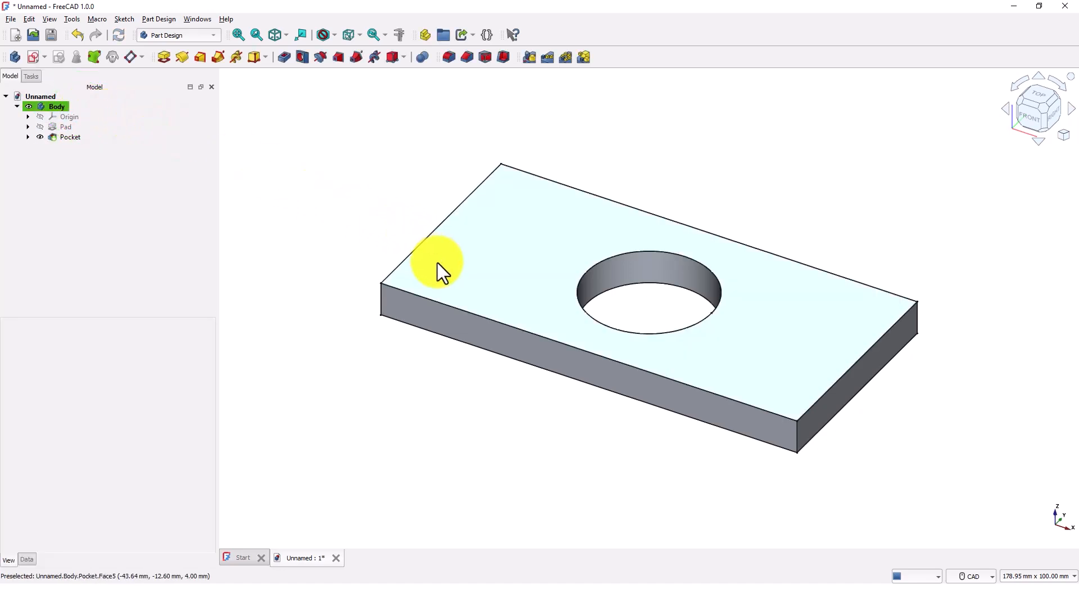
- Sketch a 35 mm diameter circle concentric with the hole on the plate's top face and finish the sketch
left_click(438, 262)
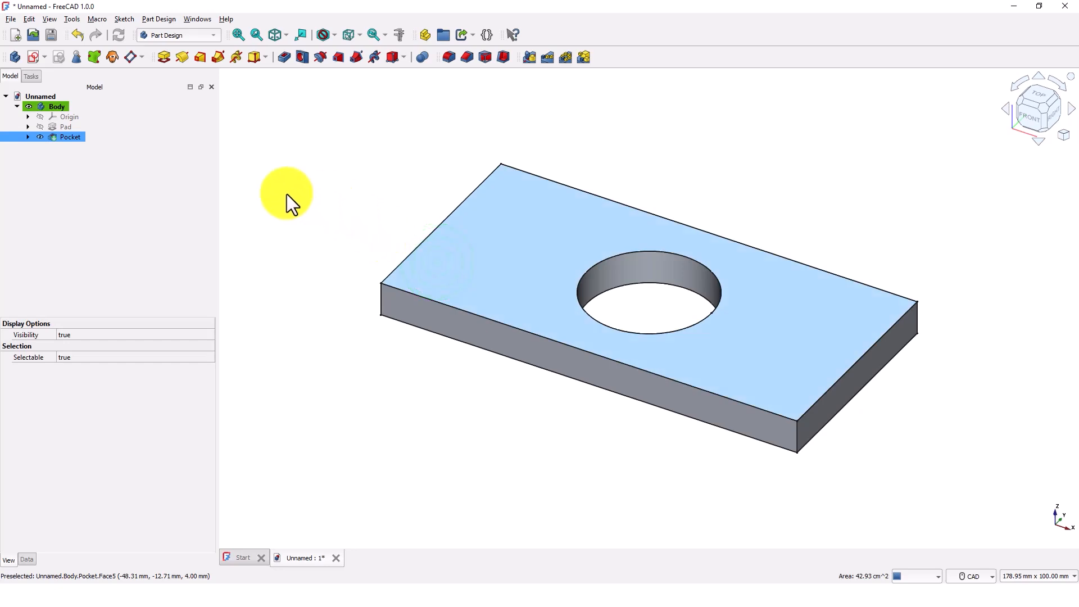
left_click(31, 55)
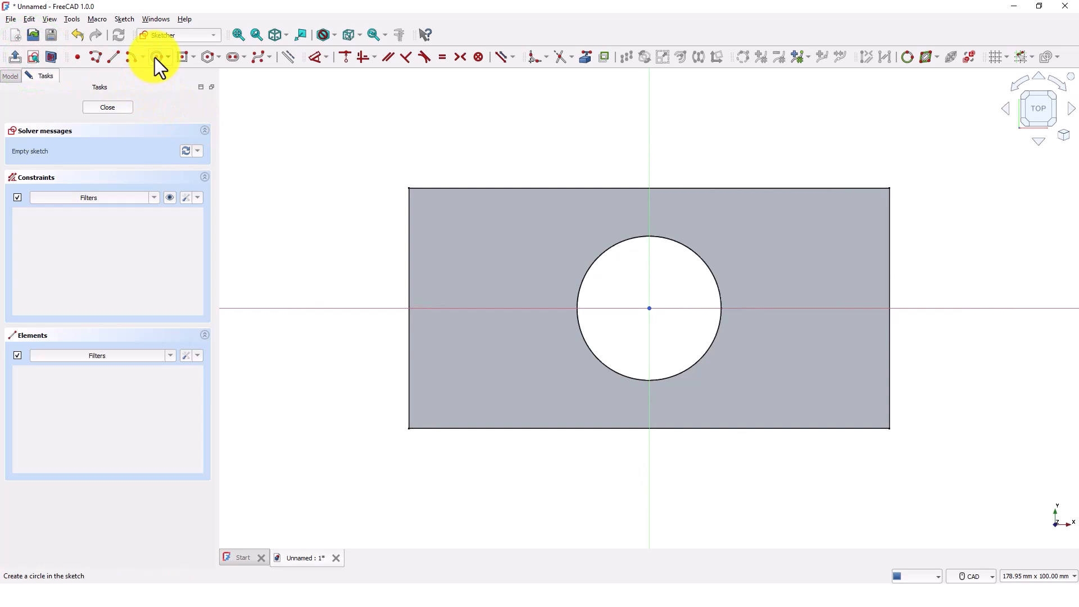
left_click(156, 57)
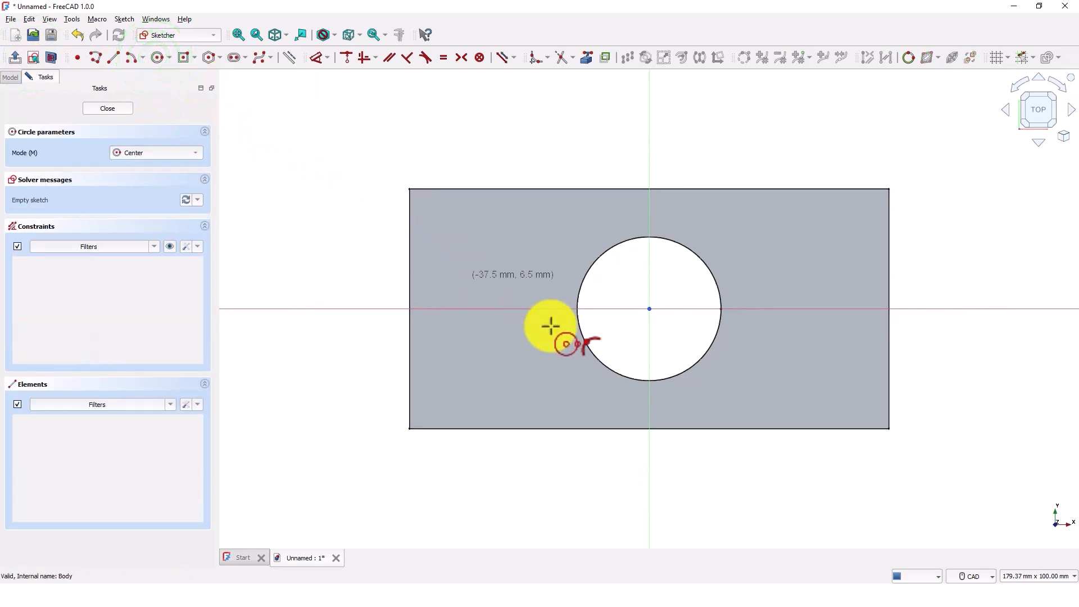
left_click(646, 308)
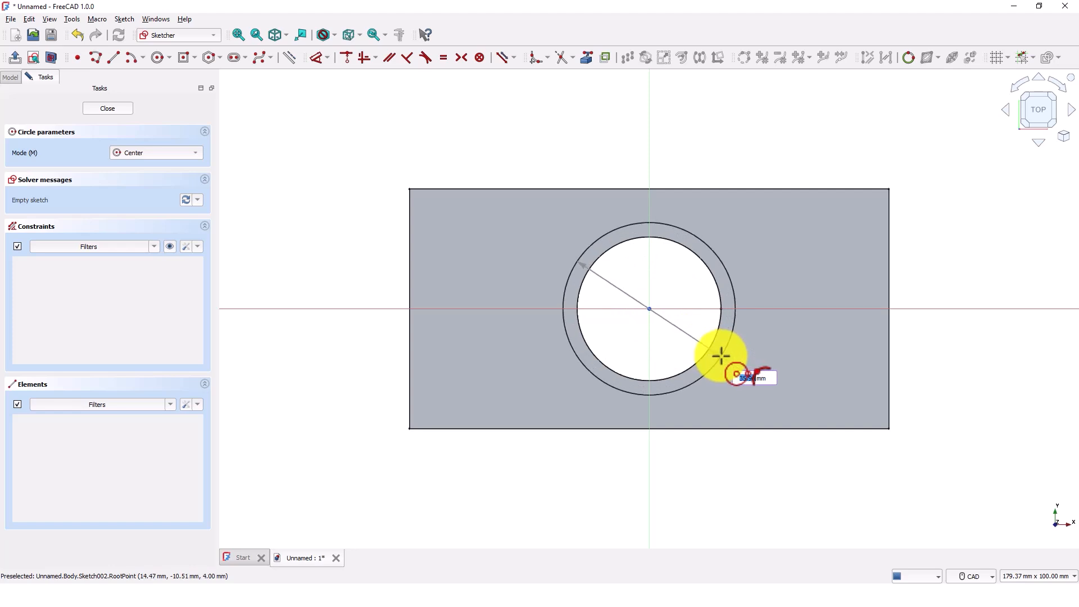
type("35")
key("Return")
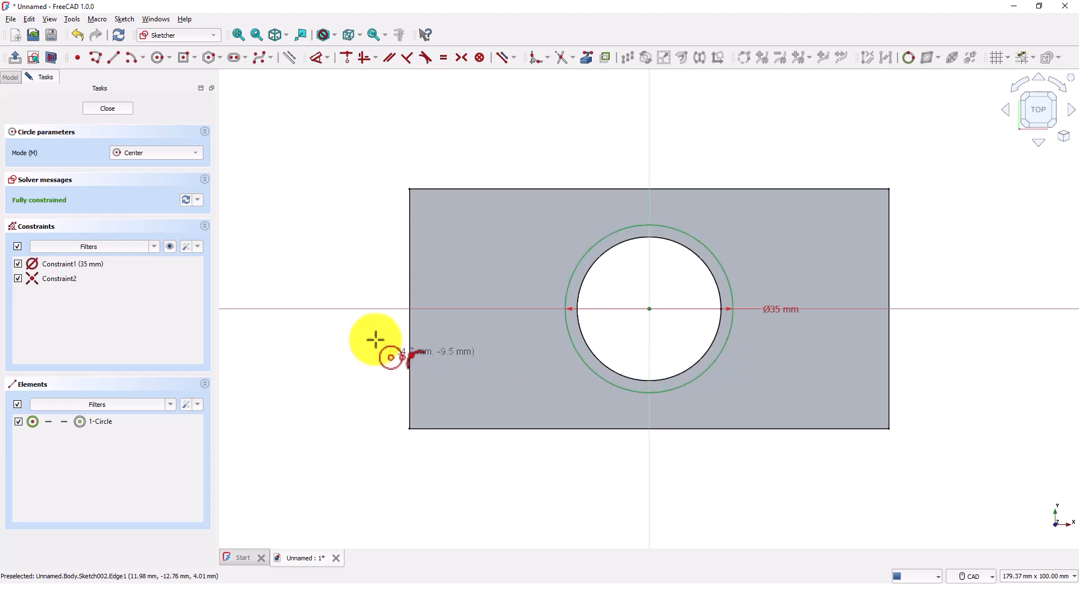
left_click(118, 109)
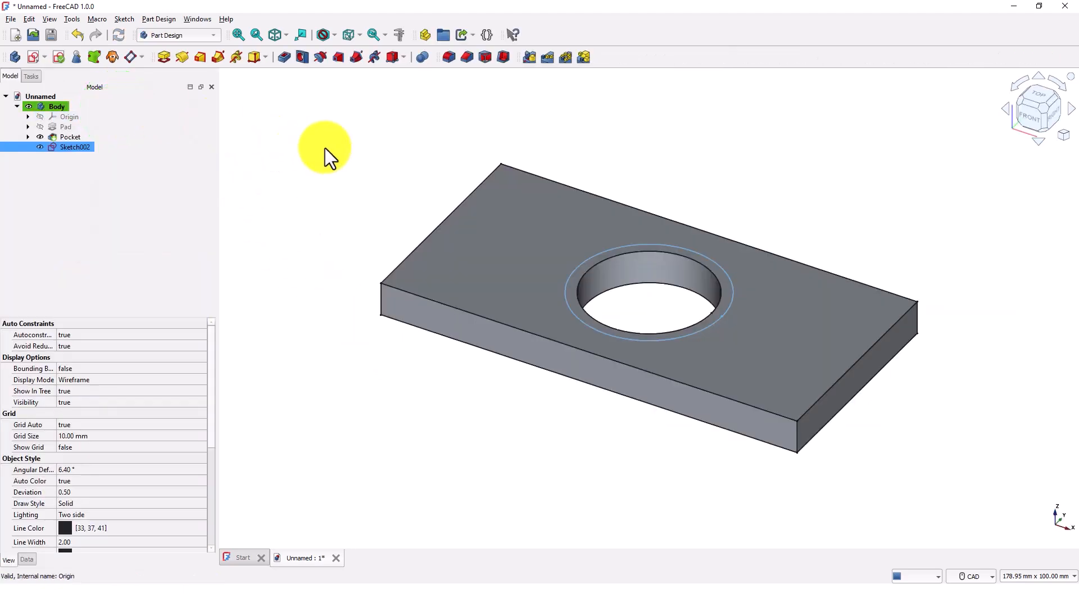
- Pocket the 35 mm circle to a depth of 6 mm to form a stepped hole
left_click(282, 58)
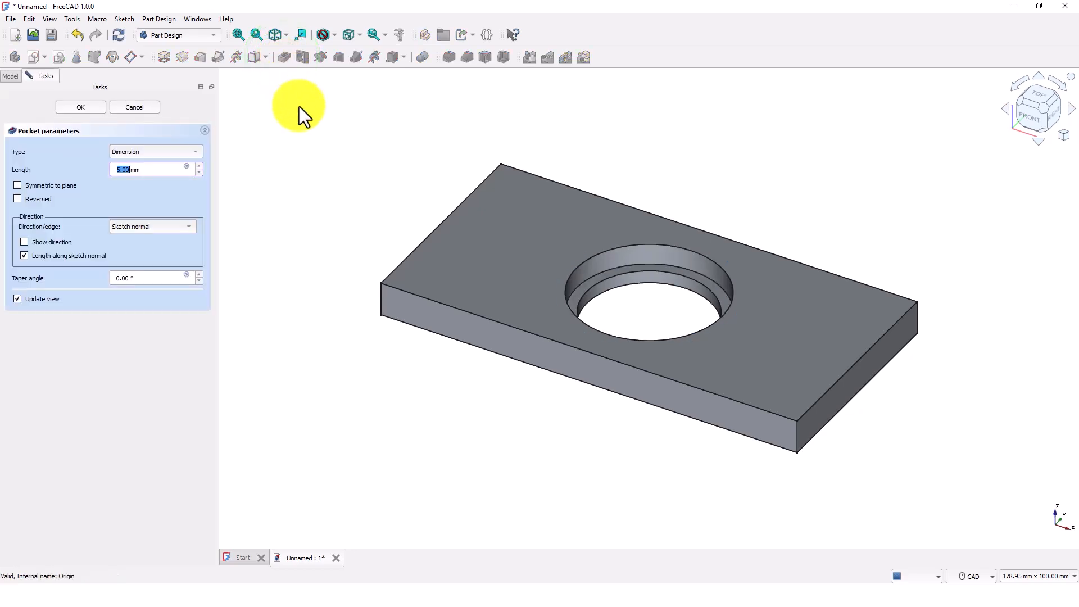
type("6")
key("Return")
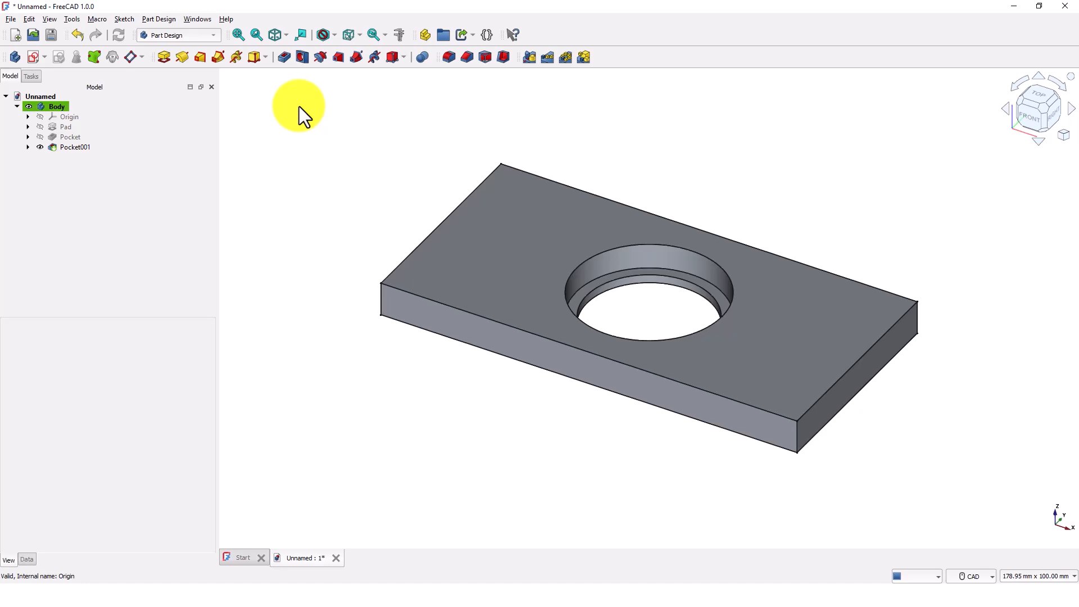
- Start a sketch on the plate's top face and draw a 3 mm diameter circle near the upper-left corner
left_click(485, 224)
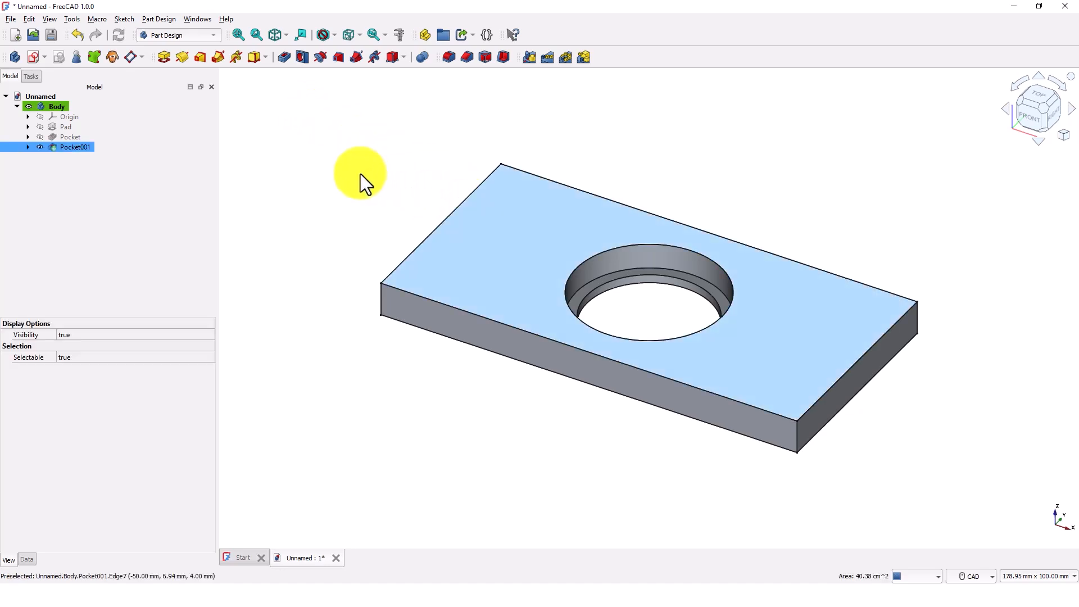
left_click(35, 57)
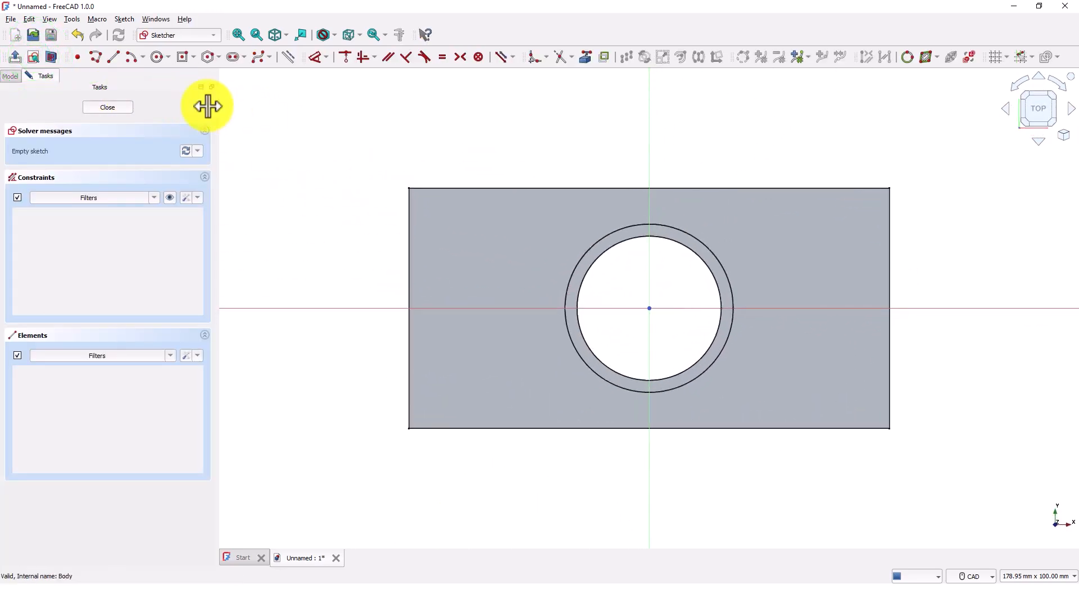
left_click(157, 56)
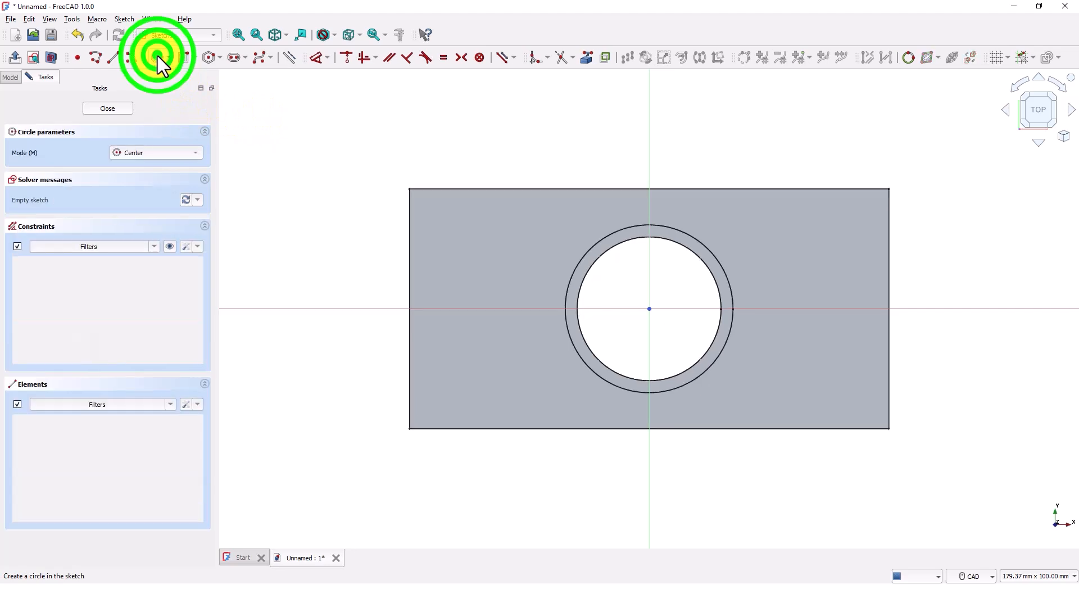
left_click(434, 212)
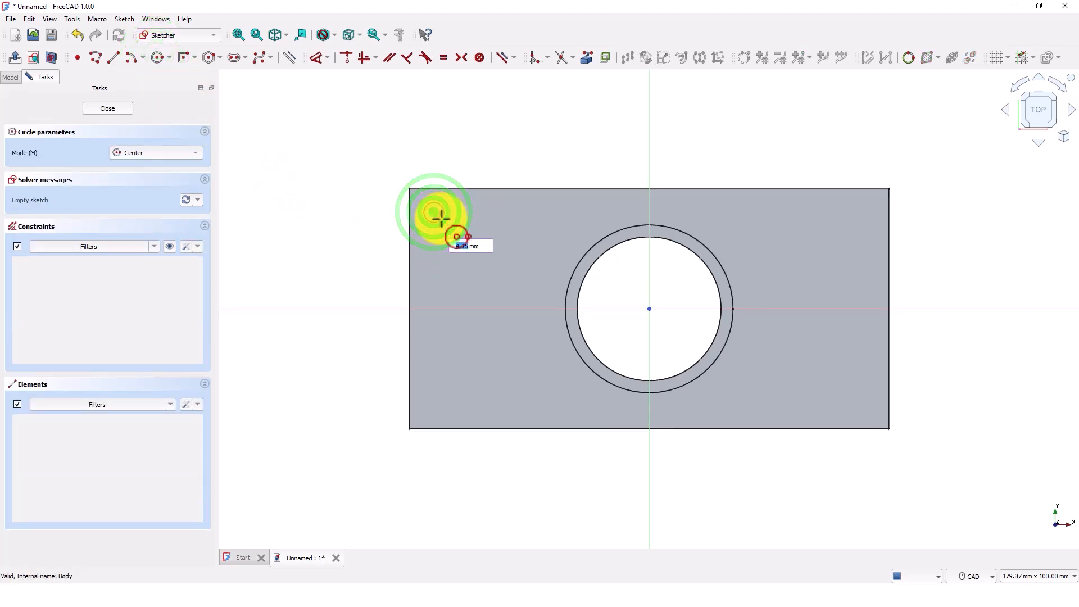
type("3")
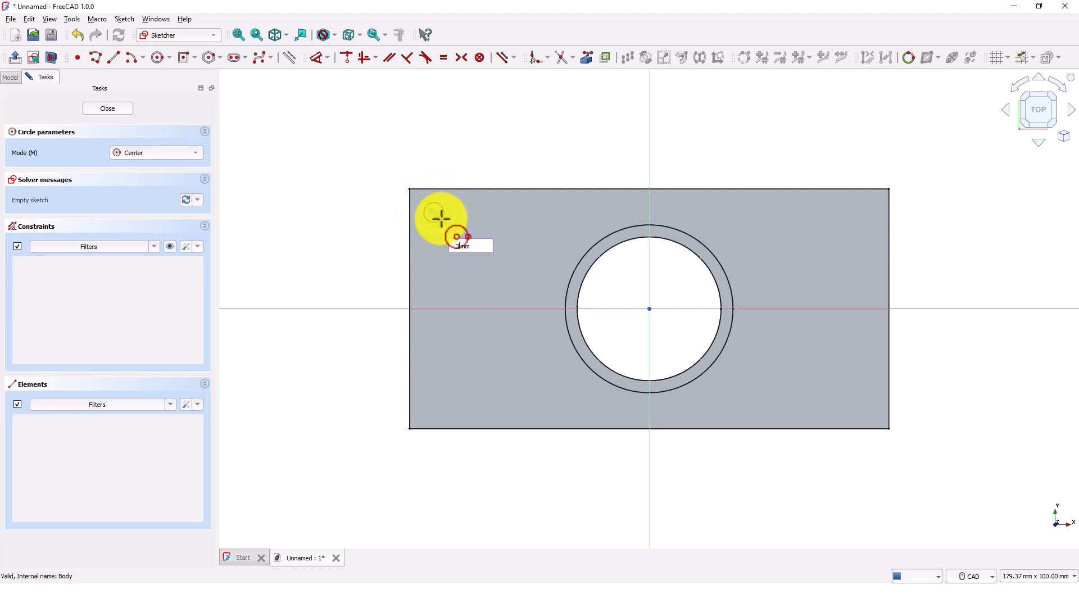
key("Return")
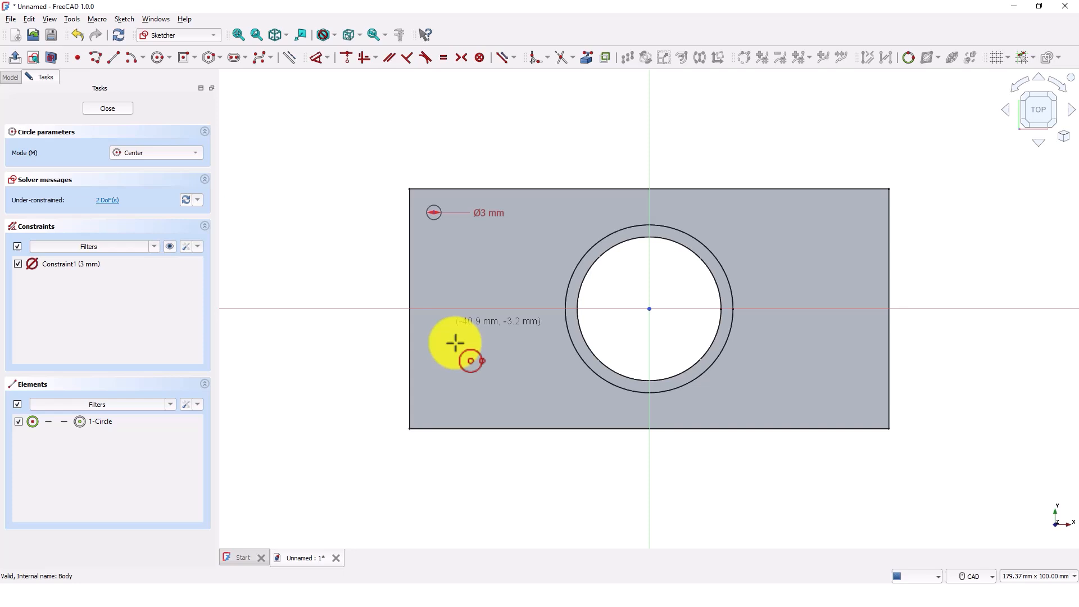
- Draw three more circles freehand near the plate's lower-left, lower-right and upper-right corners
left_click(443, 405)
left_click(862, 408)
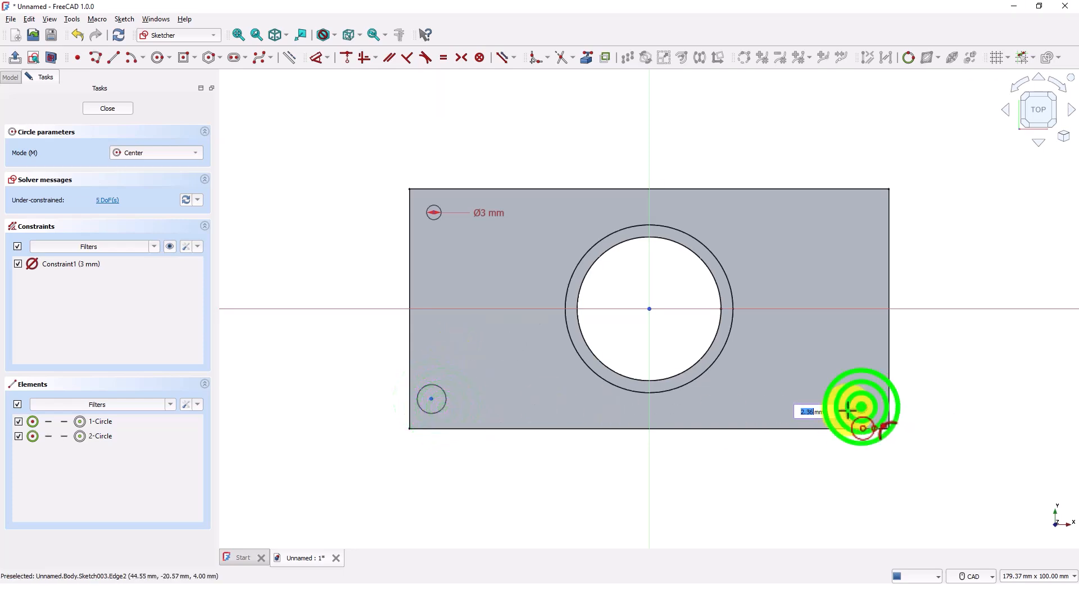
left_click(845, 409)
left_click(863, 218)
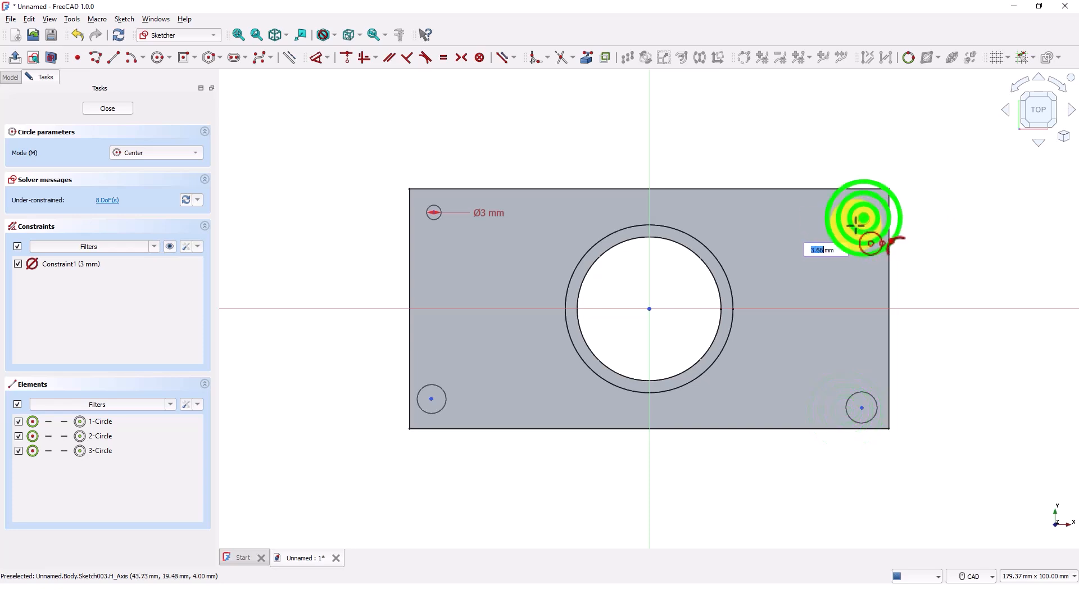
left_click(853, 228)
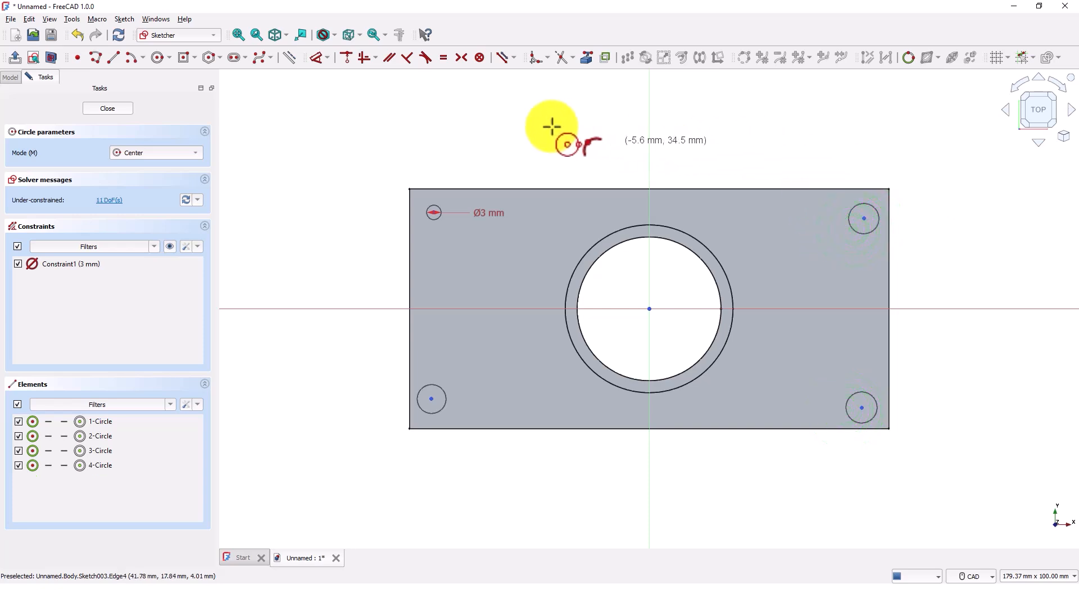
right_click(517, 127)
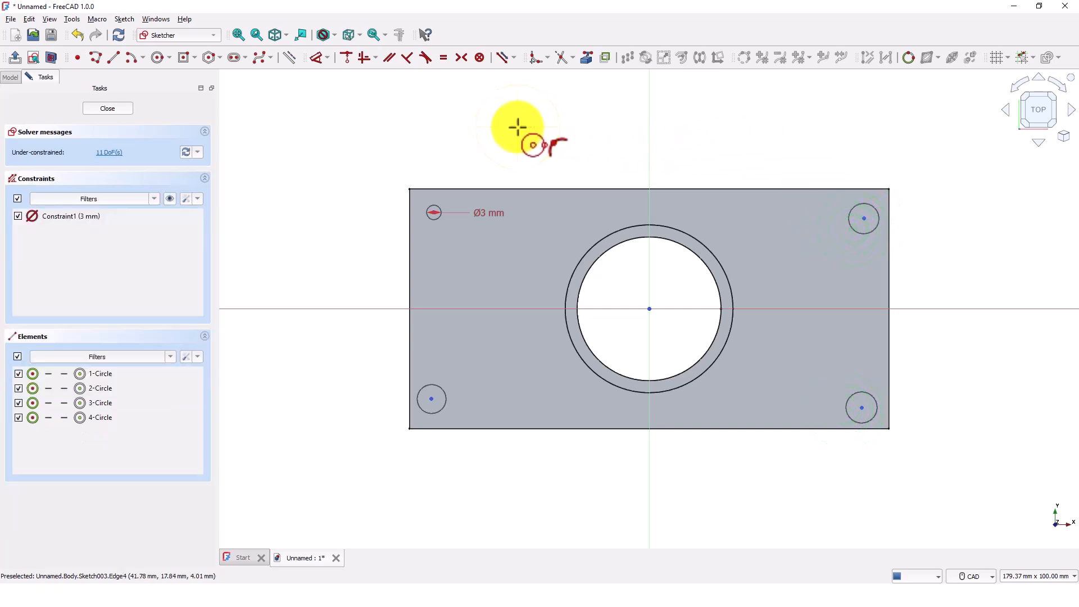
- Bring the plate's four outer edges into the sketch as external geometry
left_click(588, 59)
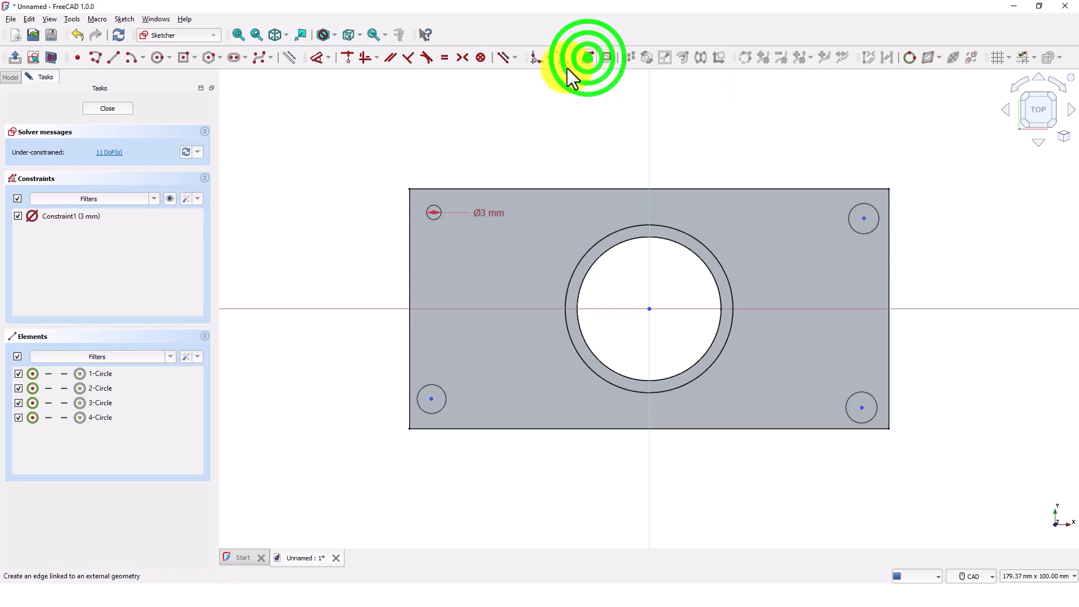
left_click(417, 189)
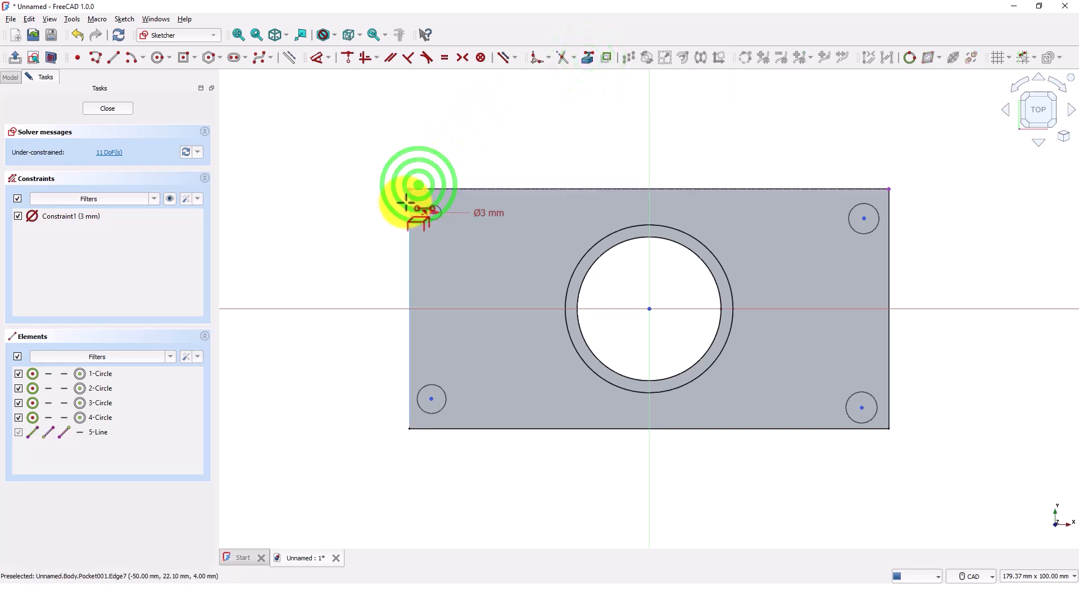
left_click(409, 202)
left_click(721, 309)
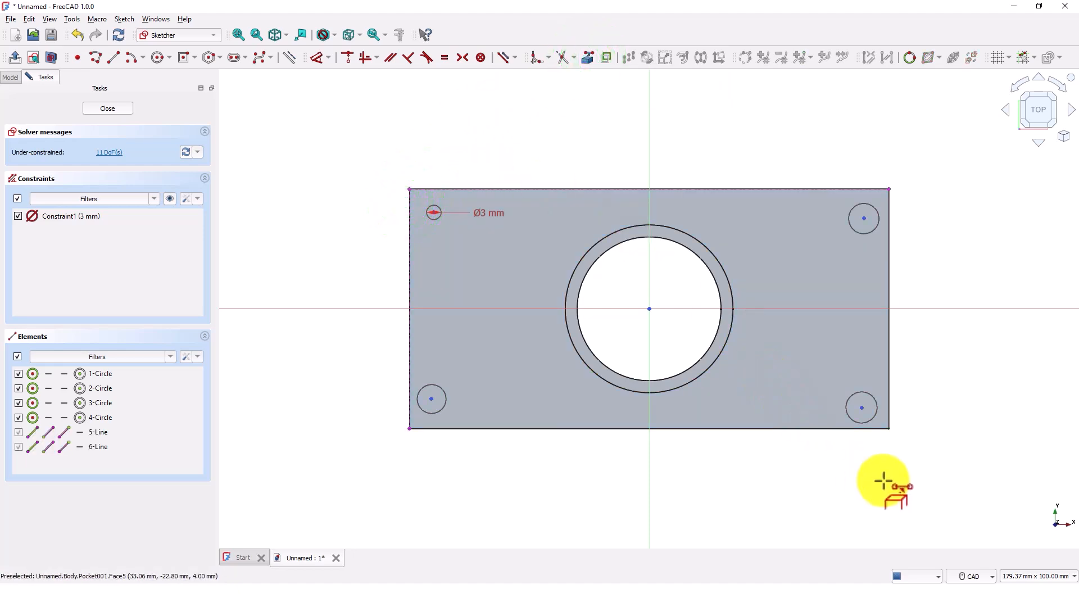
left_click(880, 429)
left_click(888, 395)
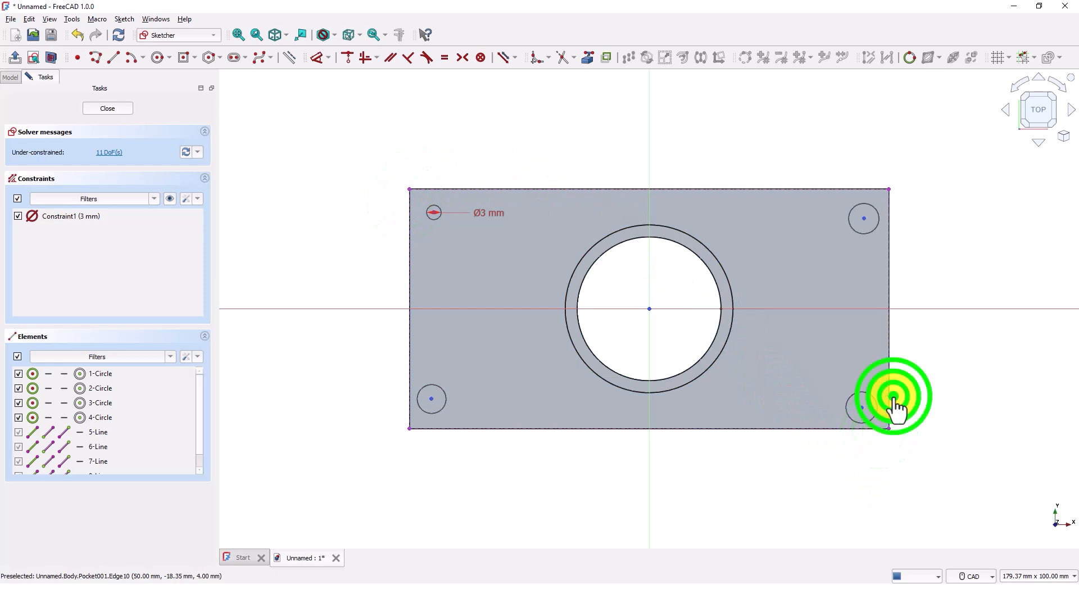
right_click(461, 97)
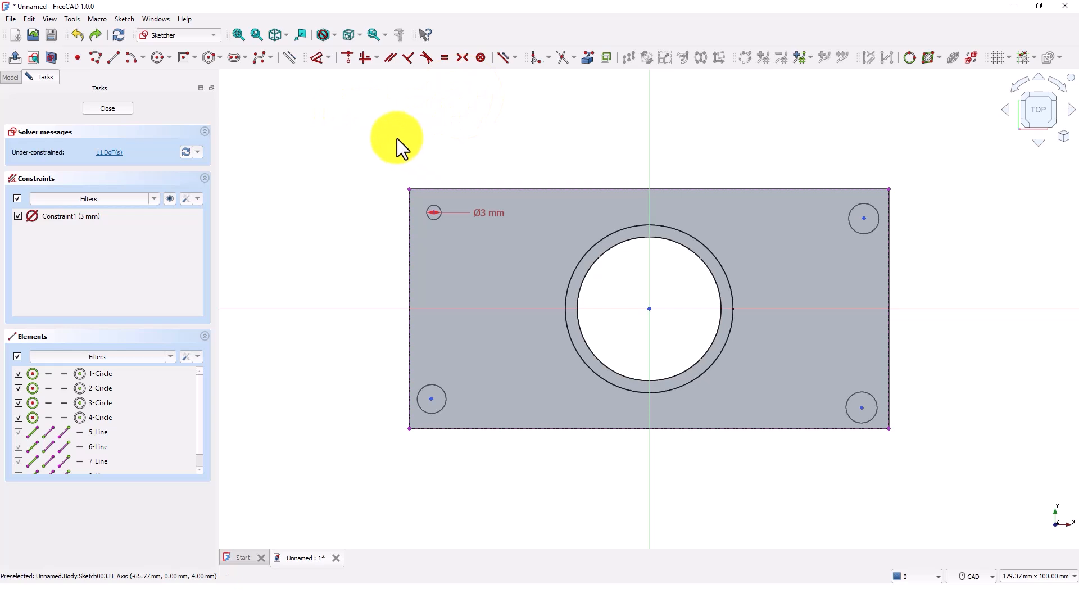
- Constrain the upper-left circle's center 5 mm from the plate's left edge and 5 mm from its top edge
left_click(317, 57)
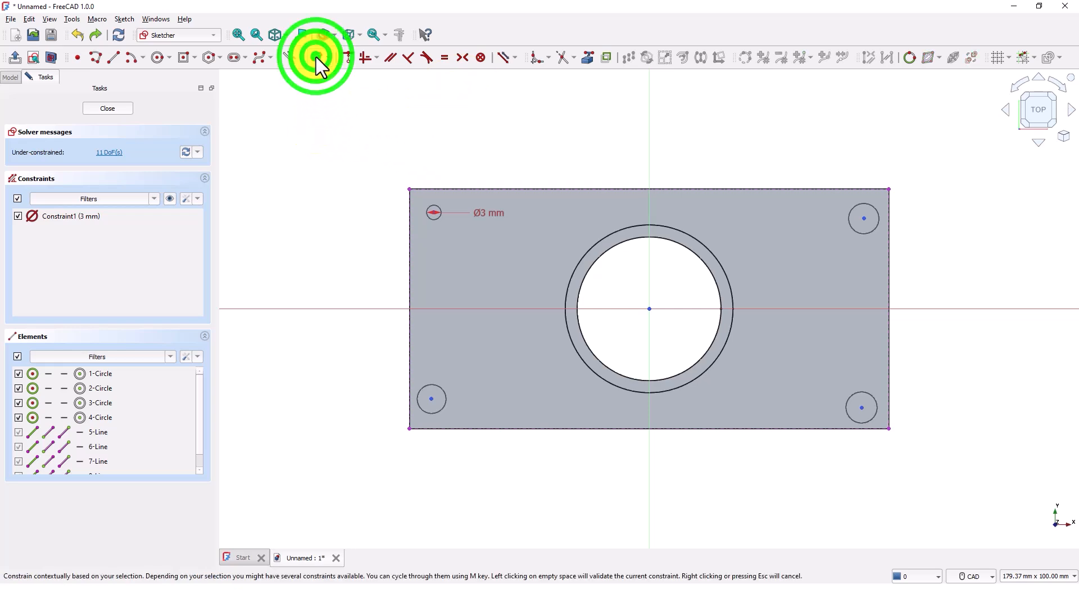
left_click(434, 212)
left_click(409, 197)
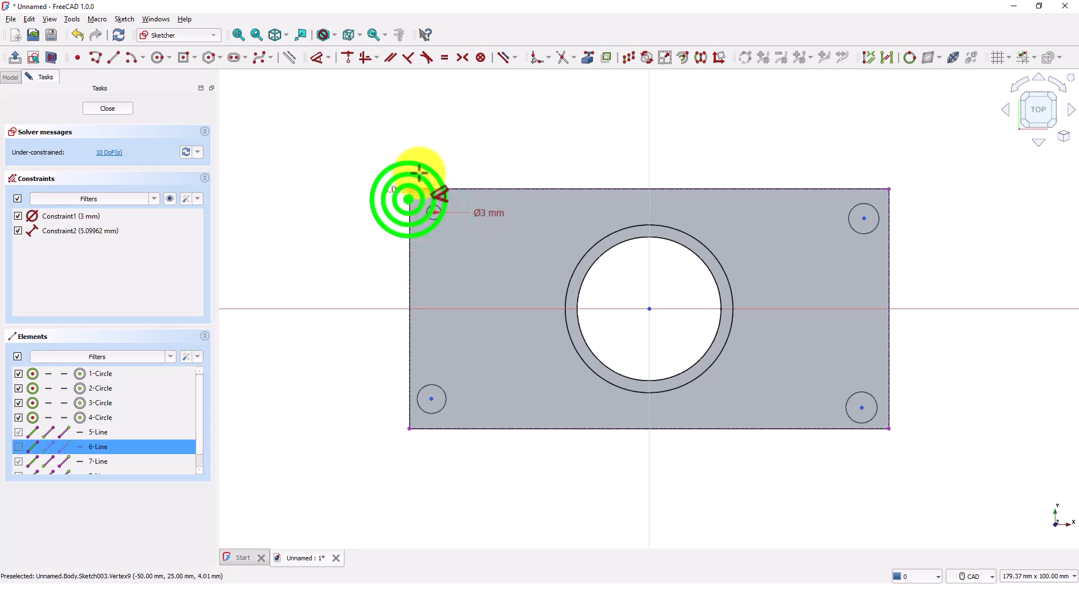
left_click(418, 153)
type("5mm")
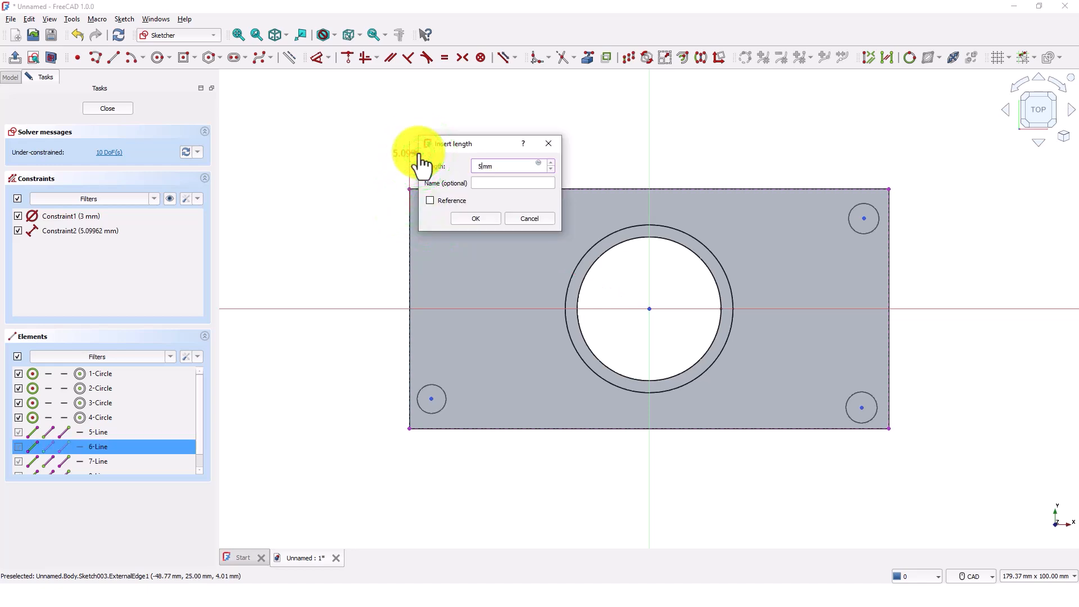
key("Return")
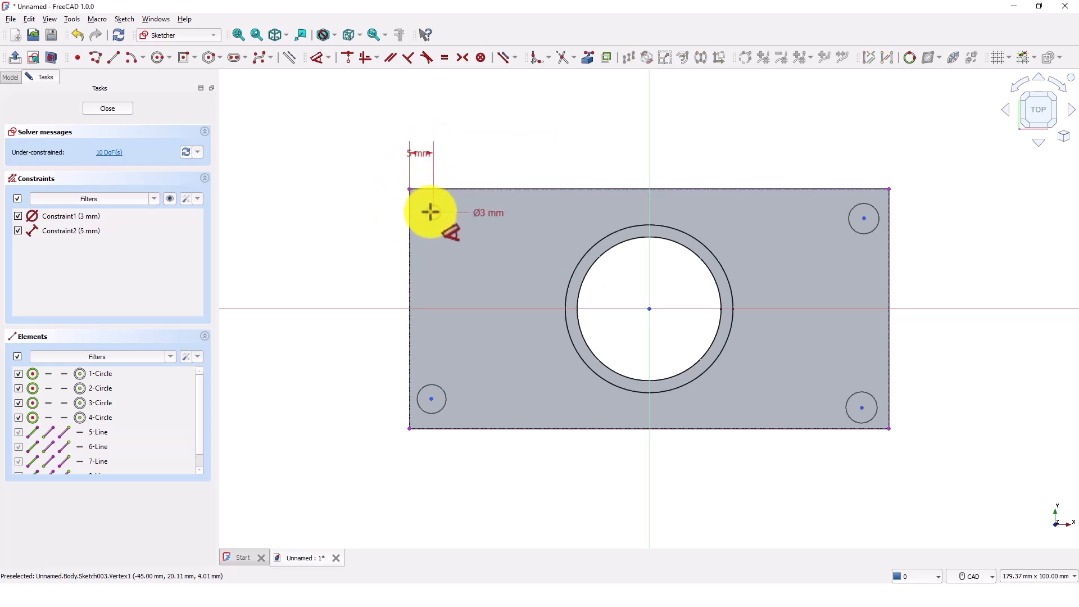
left_click(433, 211)
left_click(420, 189)
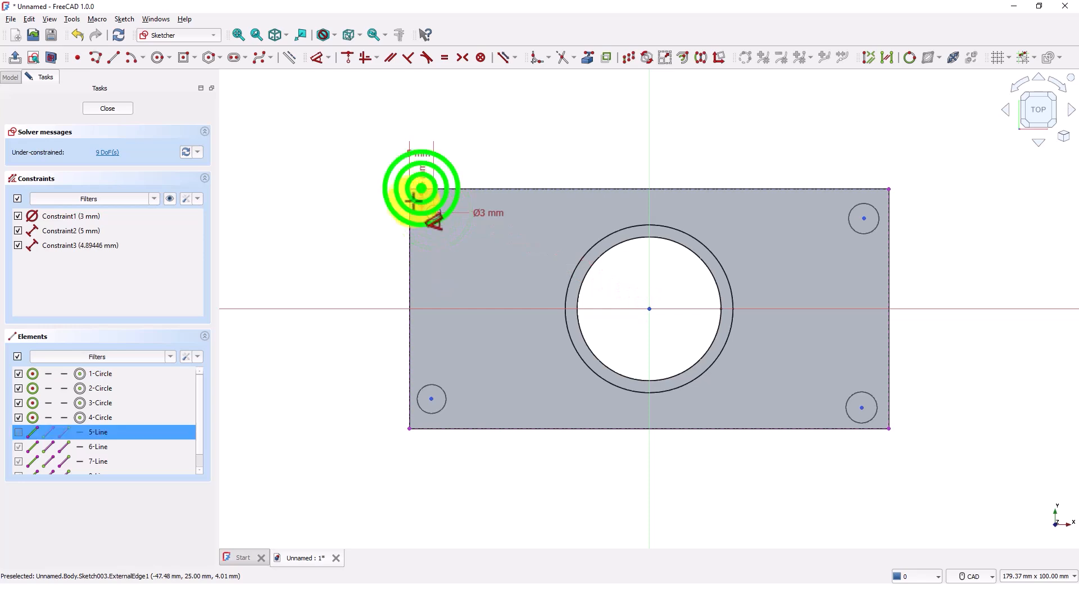
left_click(363, 232)
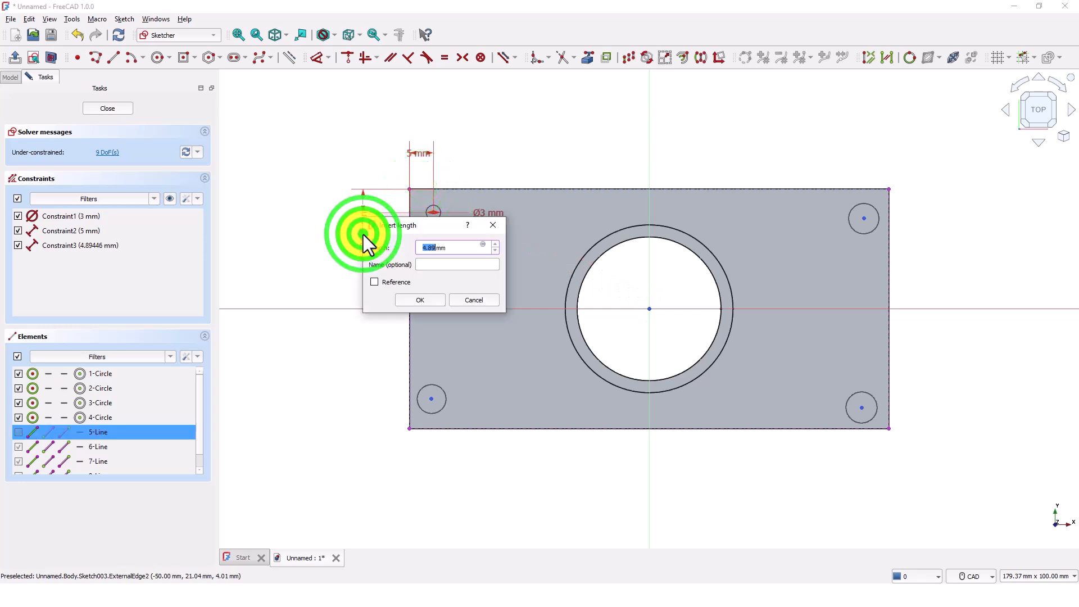
type("5")
key("Return")
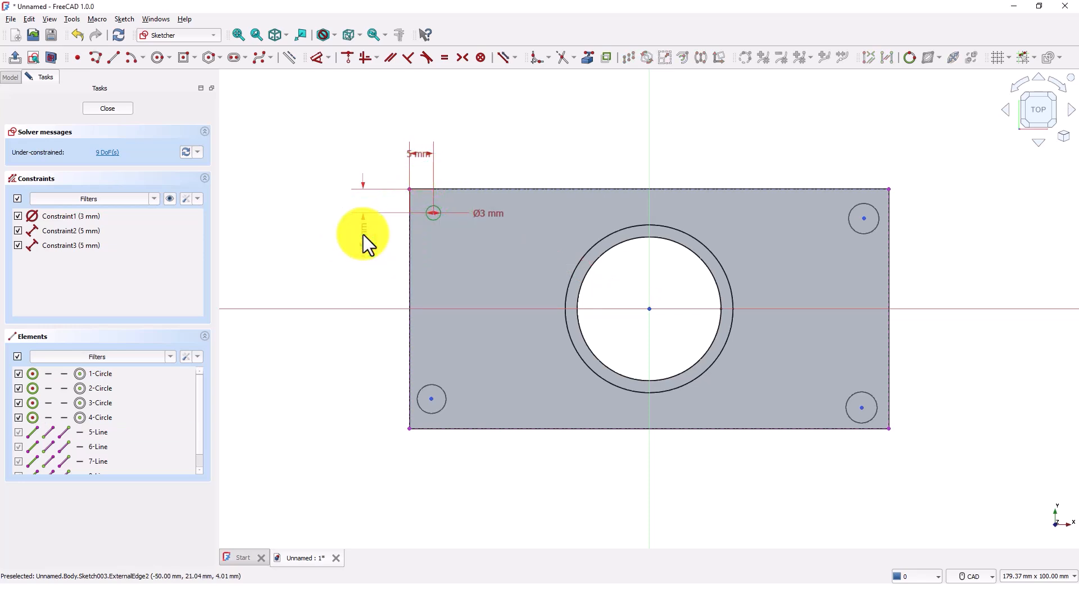
- Constrain the lower-right circle's center 5 mm from the plate's bottom edge and 5 mm from its right edge
left_click(862, 411)
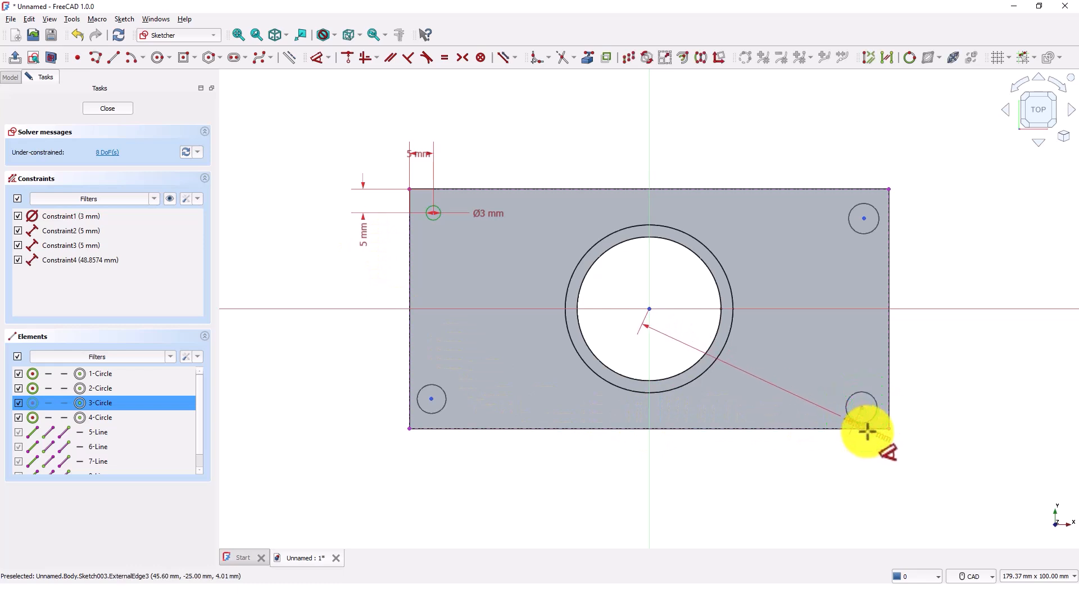
left_click(867, 430)
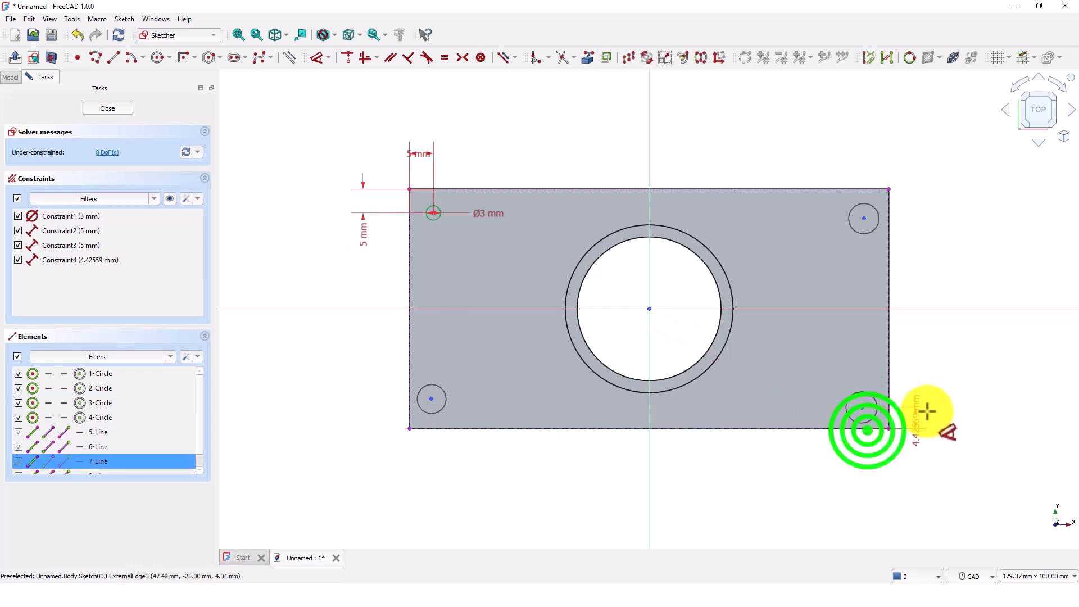
left_click(965, 362)
type("5")
key("Return")
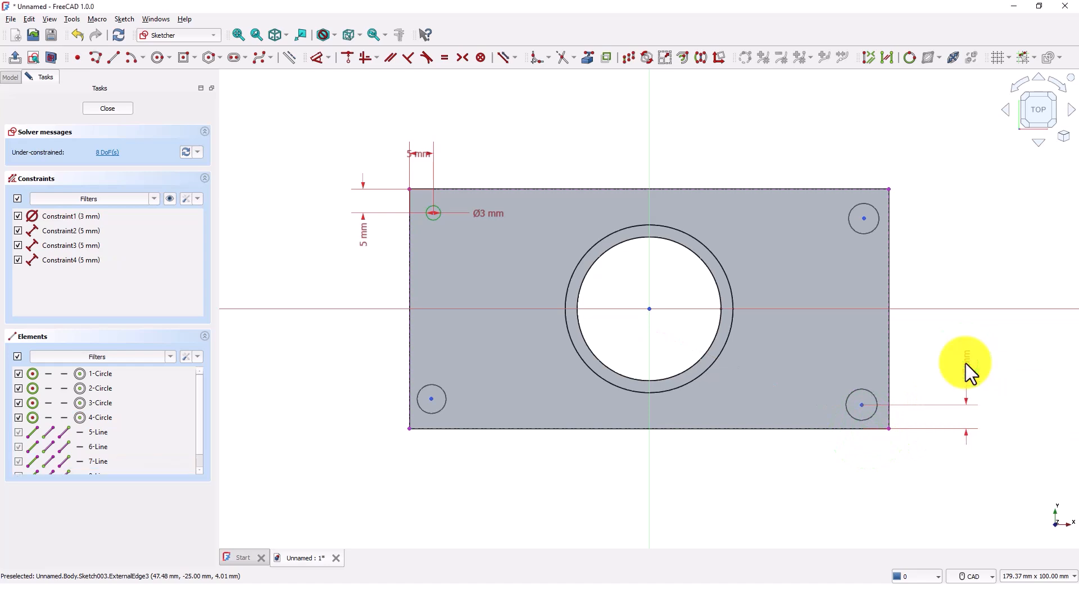
left_click(862, 405)
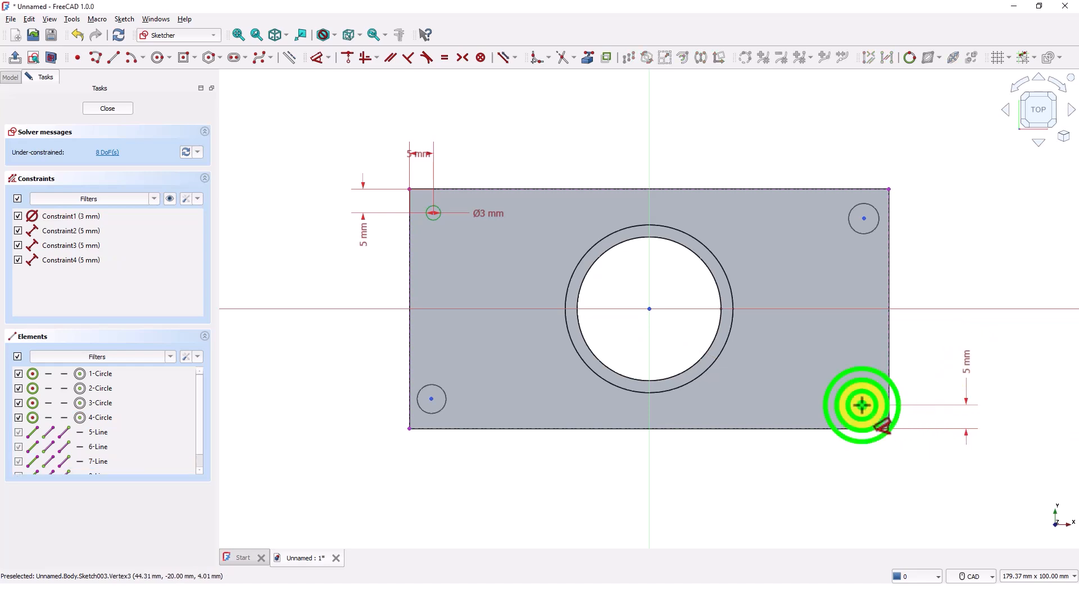
left_click(889, 416)
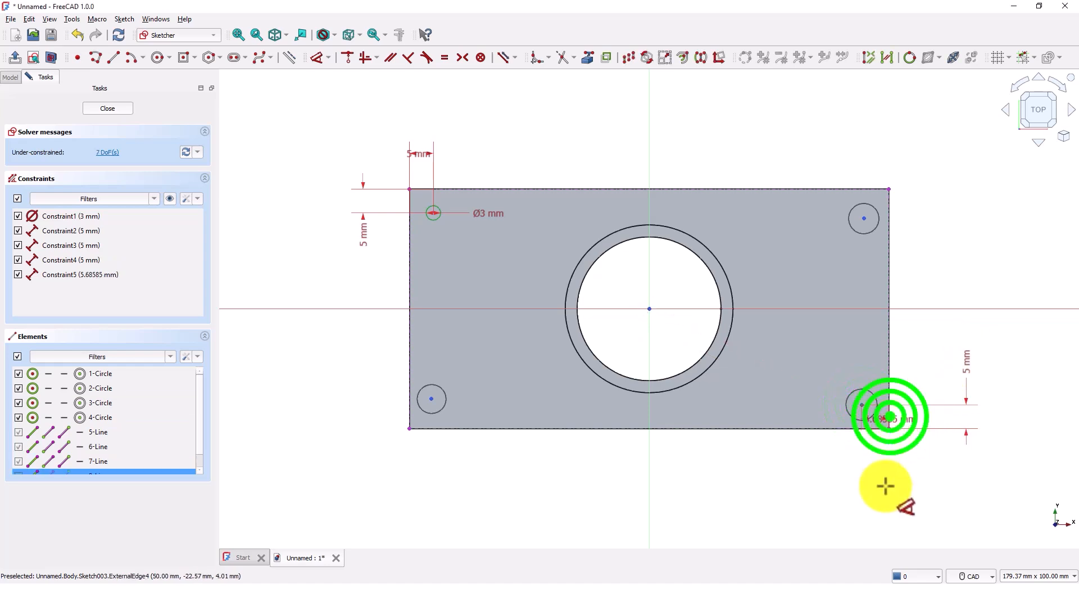
left_click(937, 473)
type("5mm")
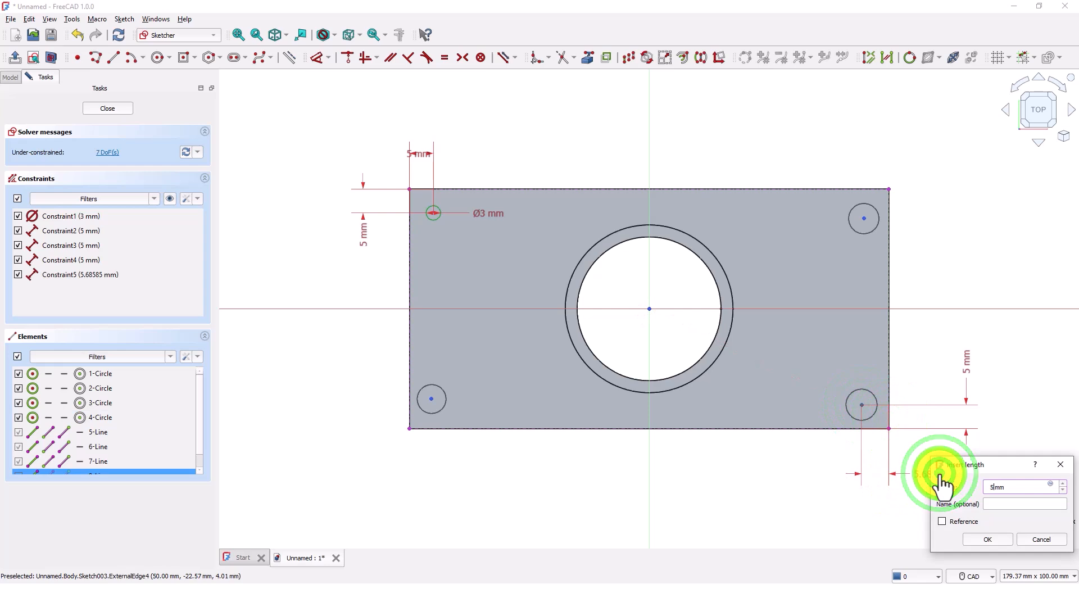
key("Return")
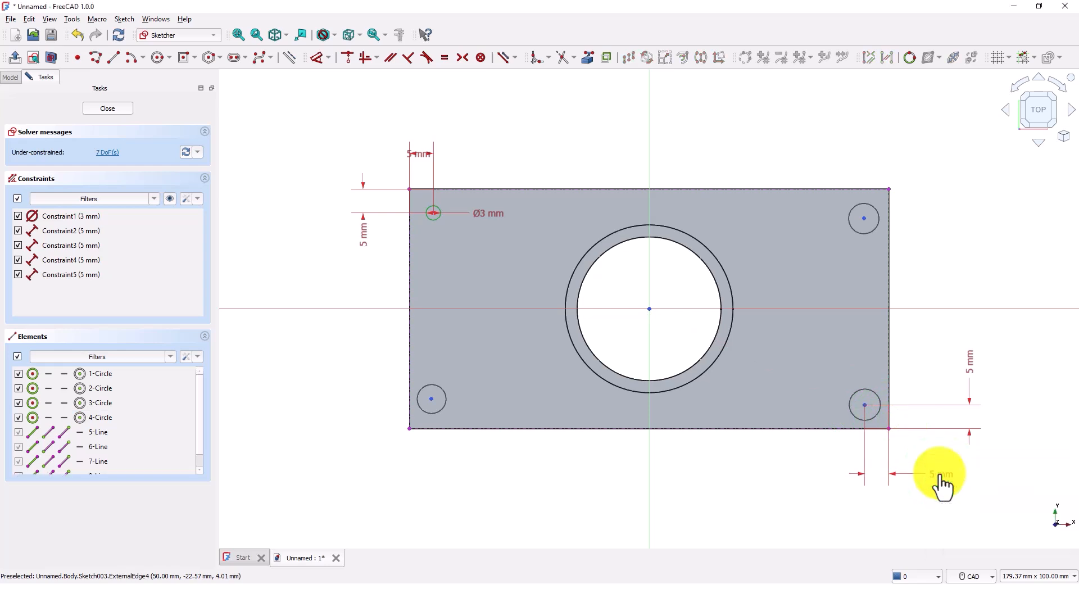
- Apply equality constraints so all four corner circles match the 3 mm circle's size
left_click(443, 58)
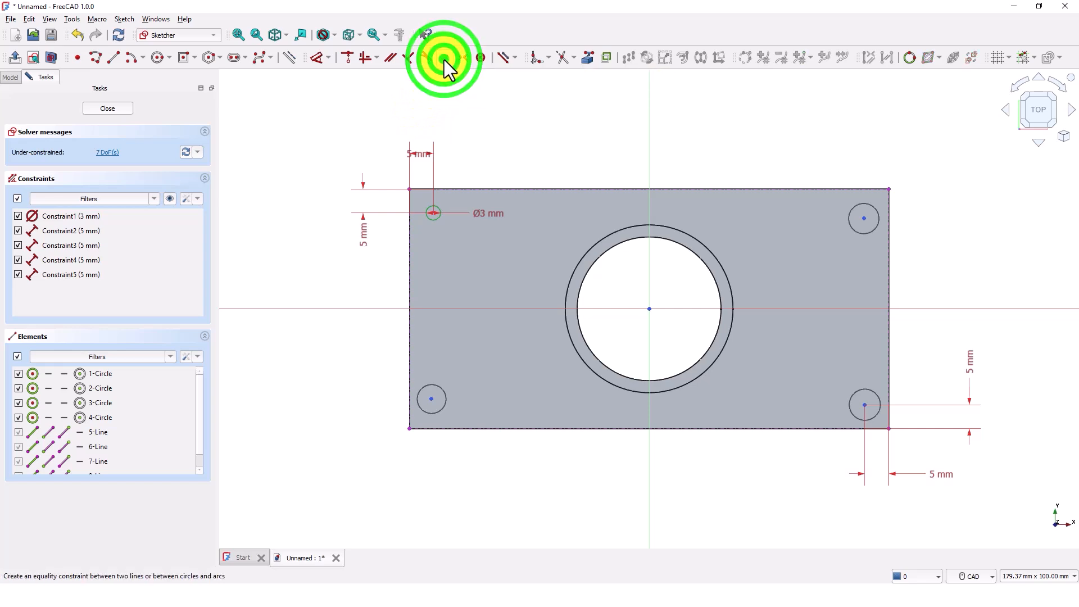
left_click(435, 223)
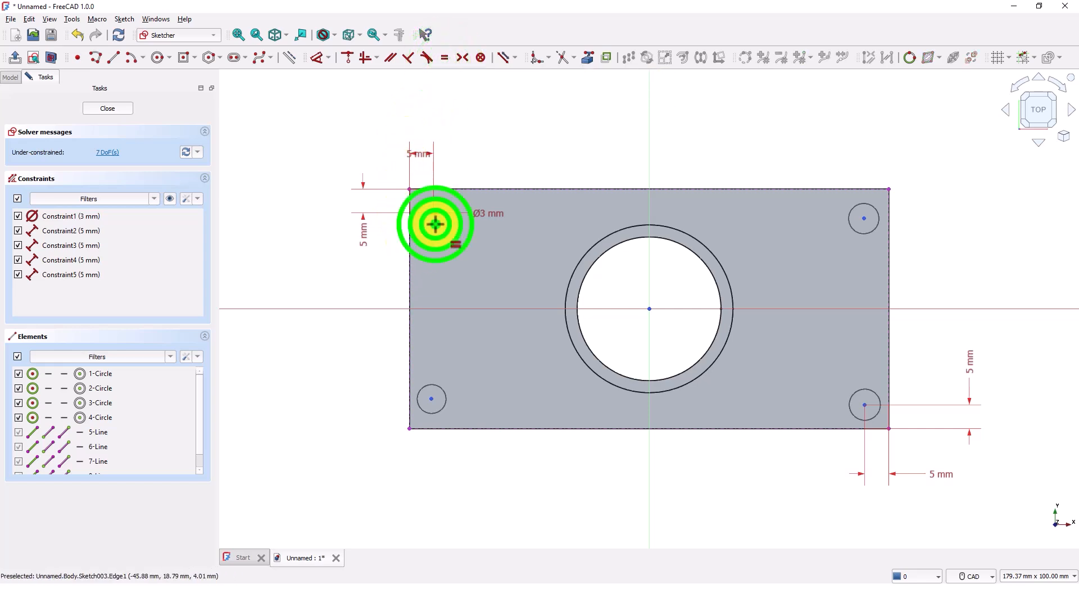
left_click(447, 396)
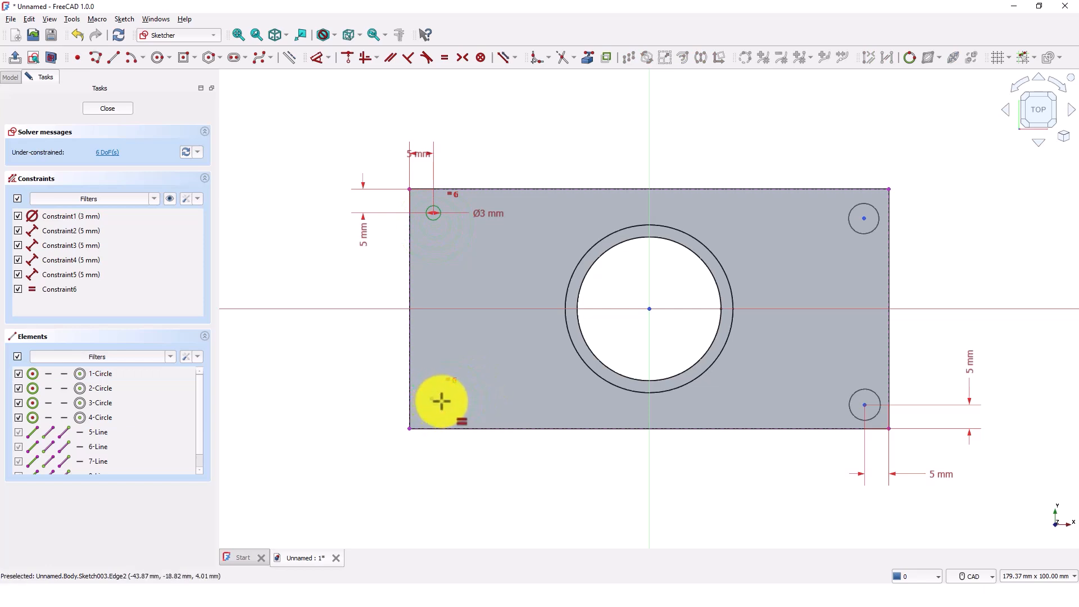
left_click(436, 399)
left_click(849, 416)
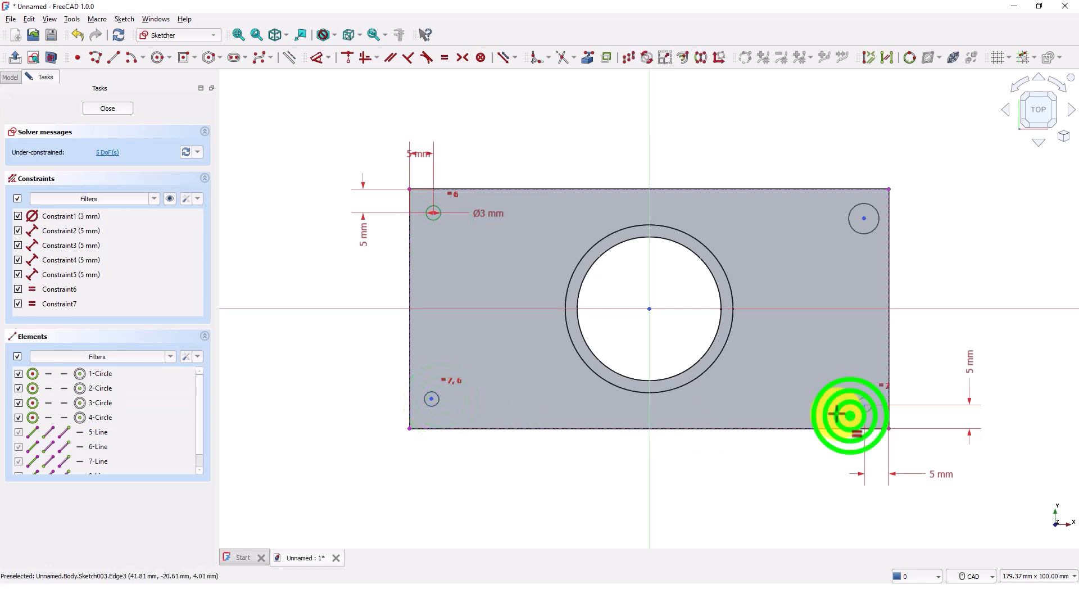
left_click(855, 398)
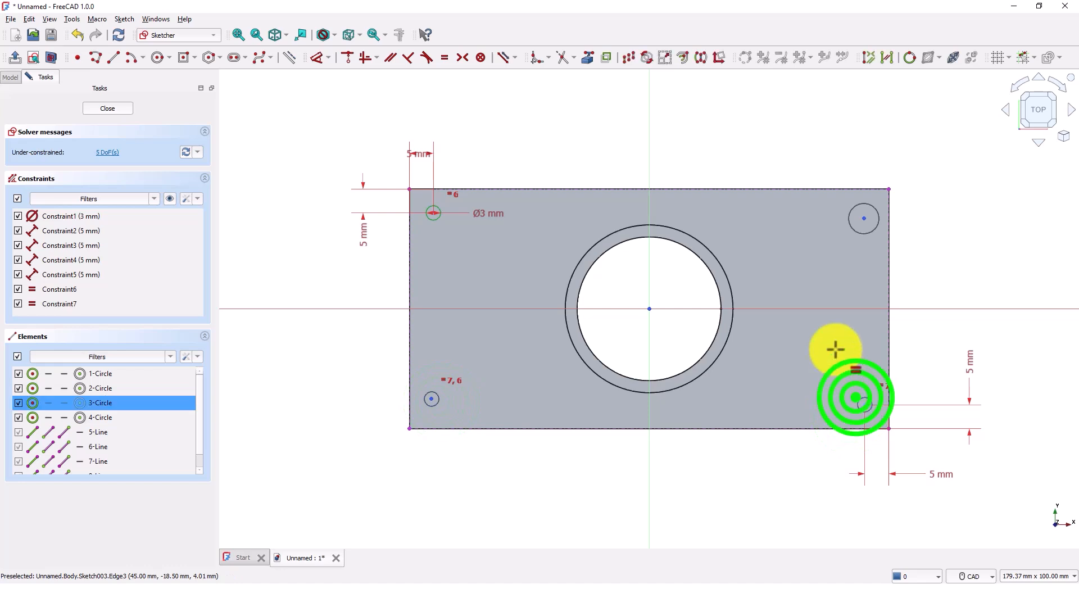
left_click(862, 234)
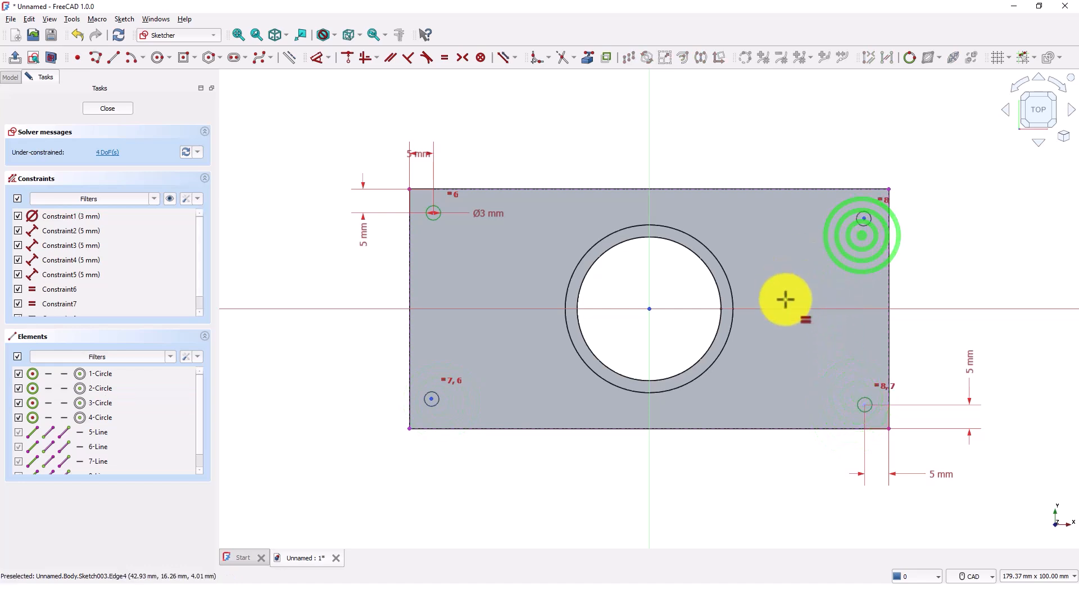
- Align the upper two circle centers horizontally with each other, and do the same for the lower two circle centers
right_click(578, 145)
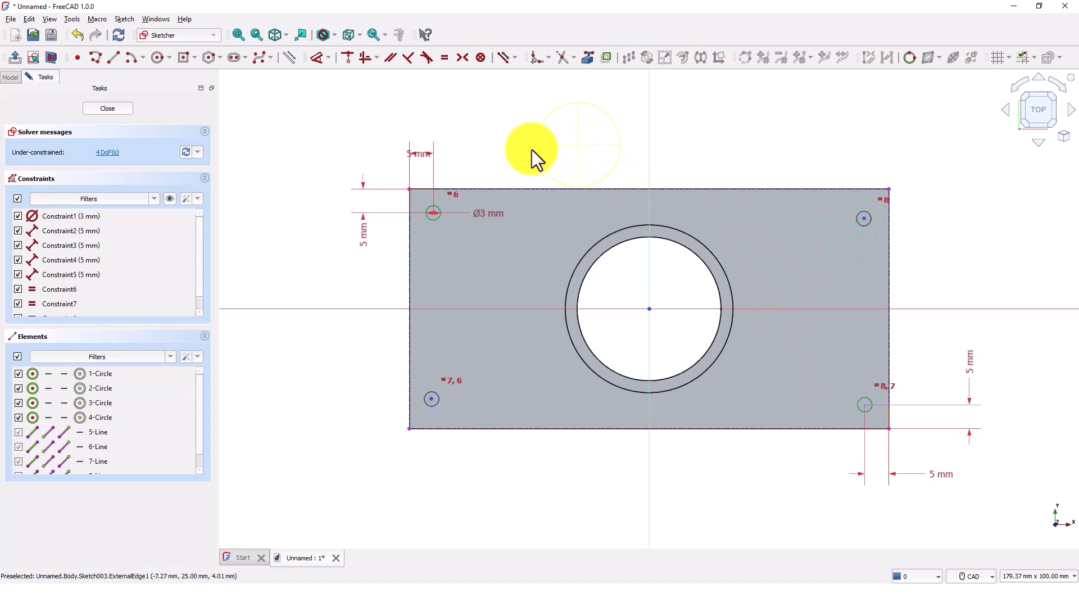
left_click(378, 58)
left_click(369, 86)
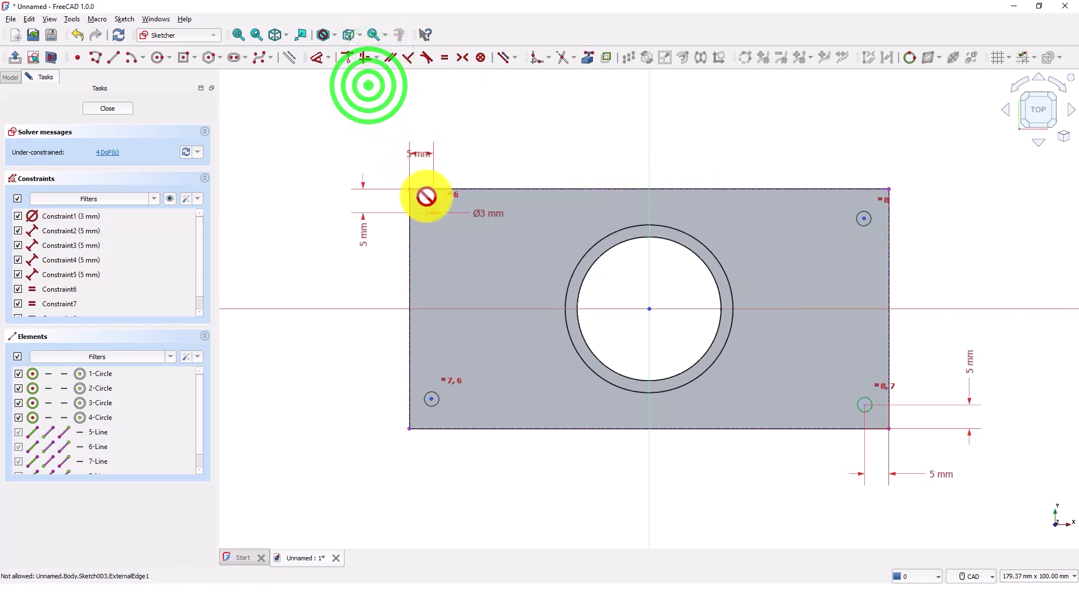
left_click(432, 213)
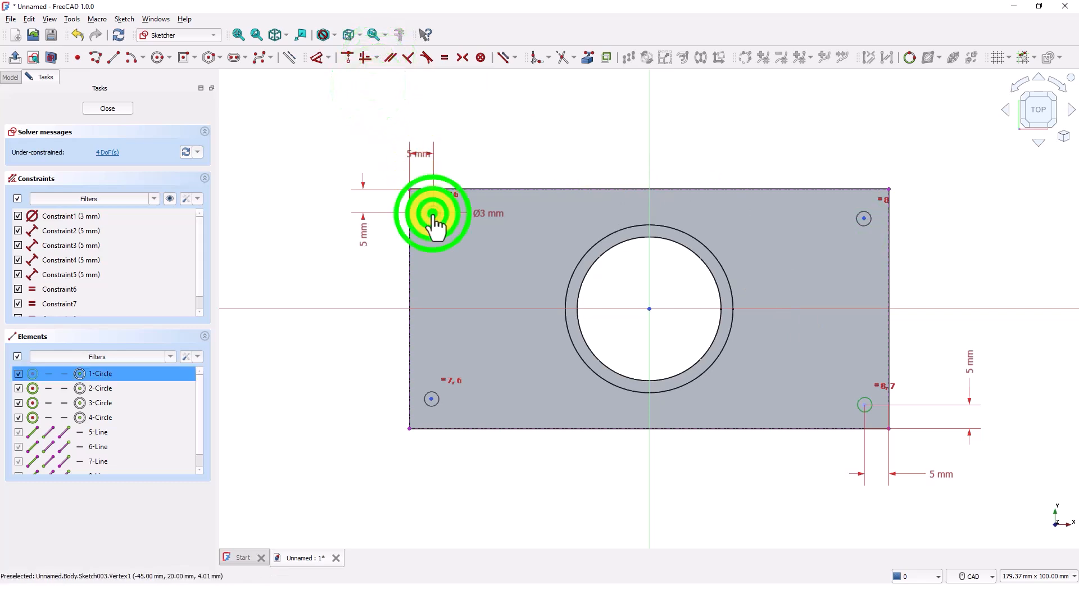
left_click(867, 221)
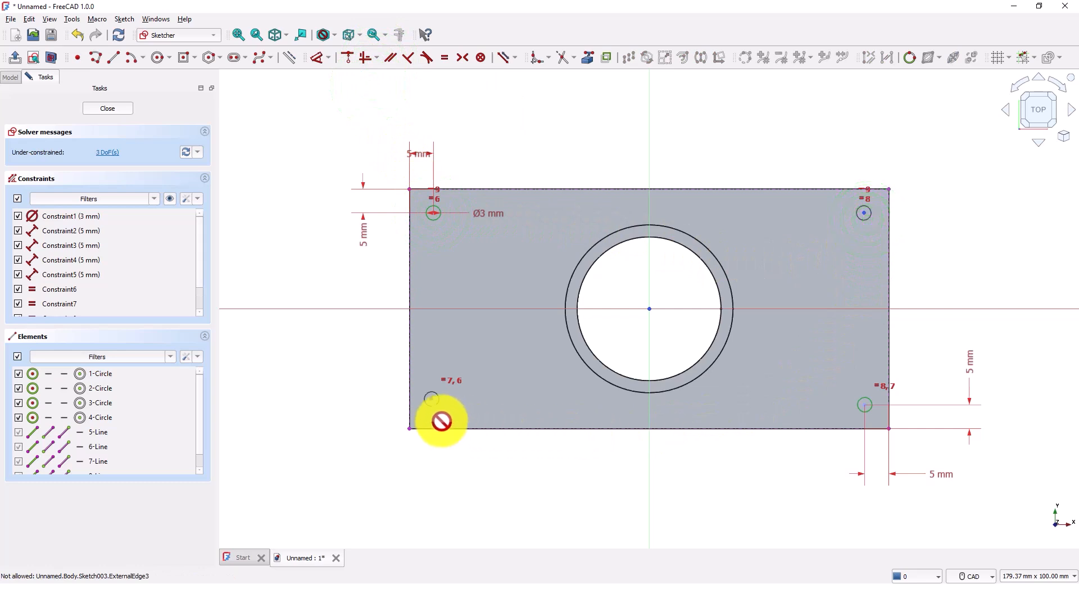
left_click(430, 397)
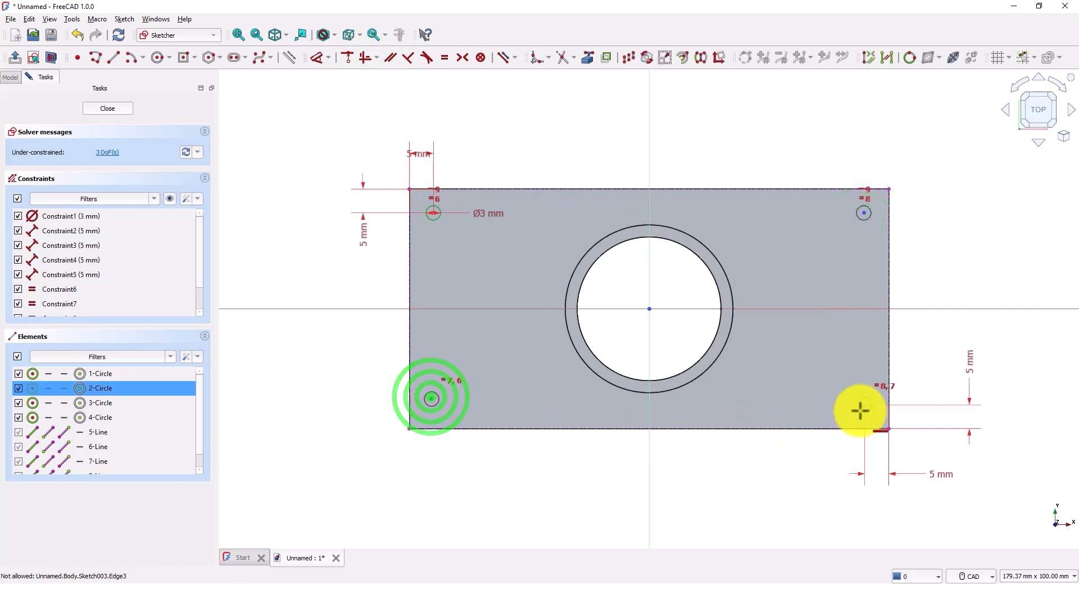
left_click(865, 405)
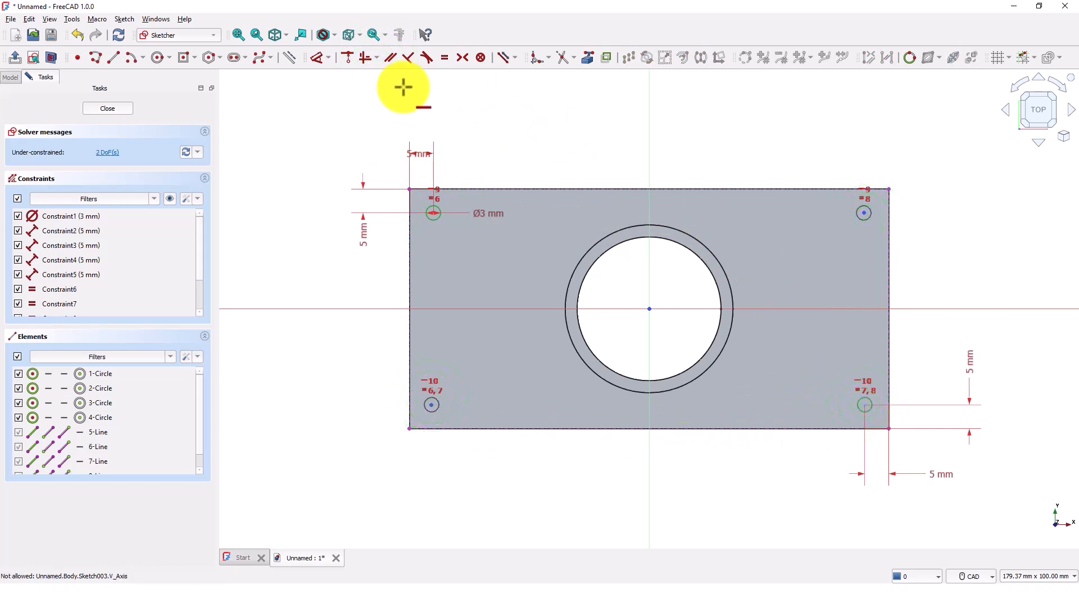
- Apply vertical constraints between the two circle centers on the plate's left side and between the two on its right side
left_click(376, 58)
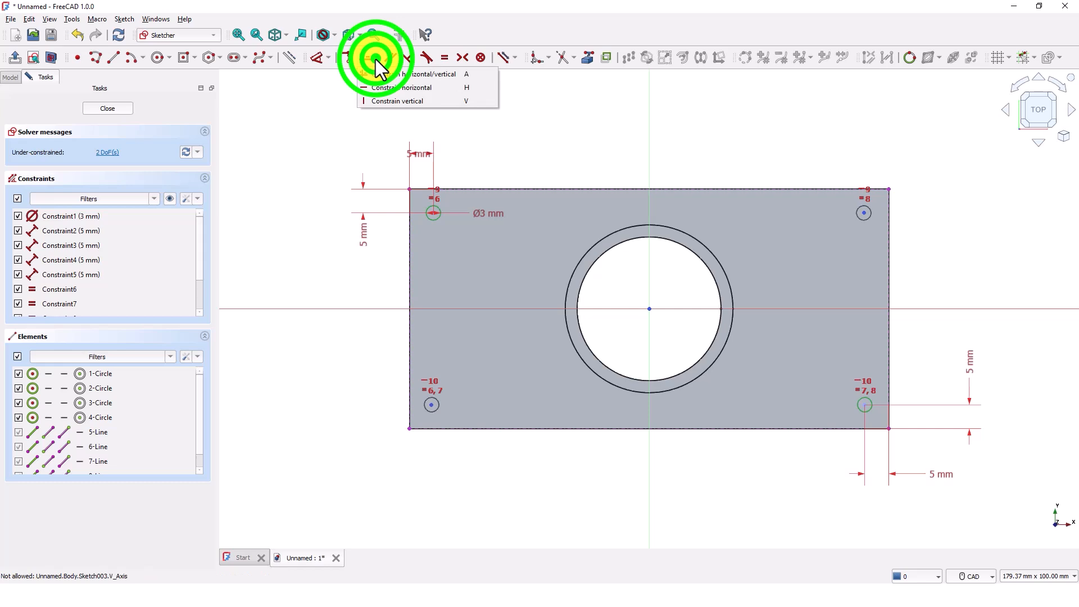
left_click(366, 100)
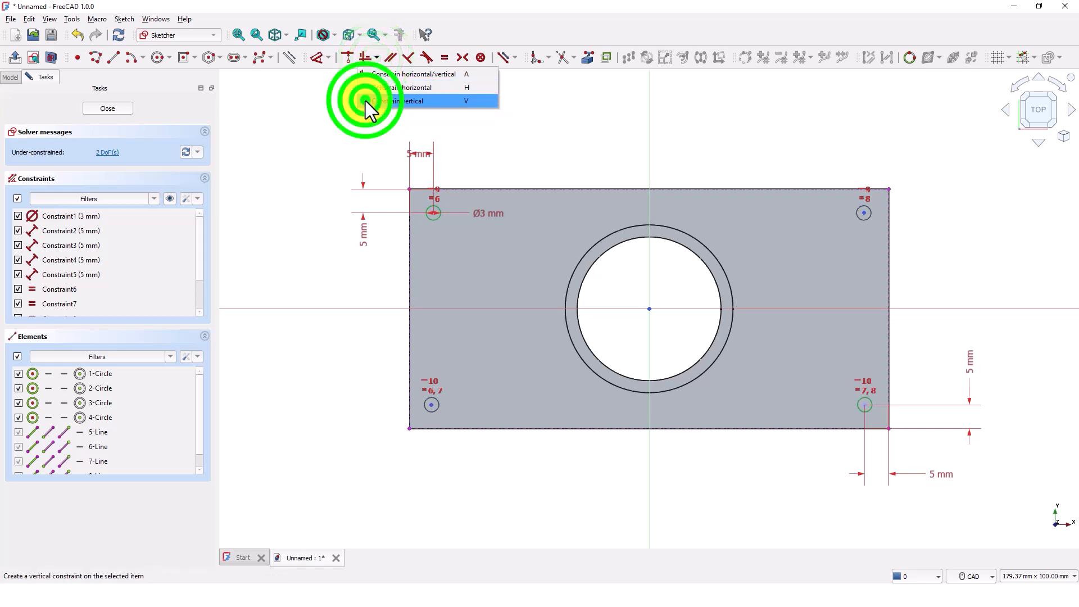
left_click(432, 212)
left_click(432, 405)
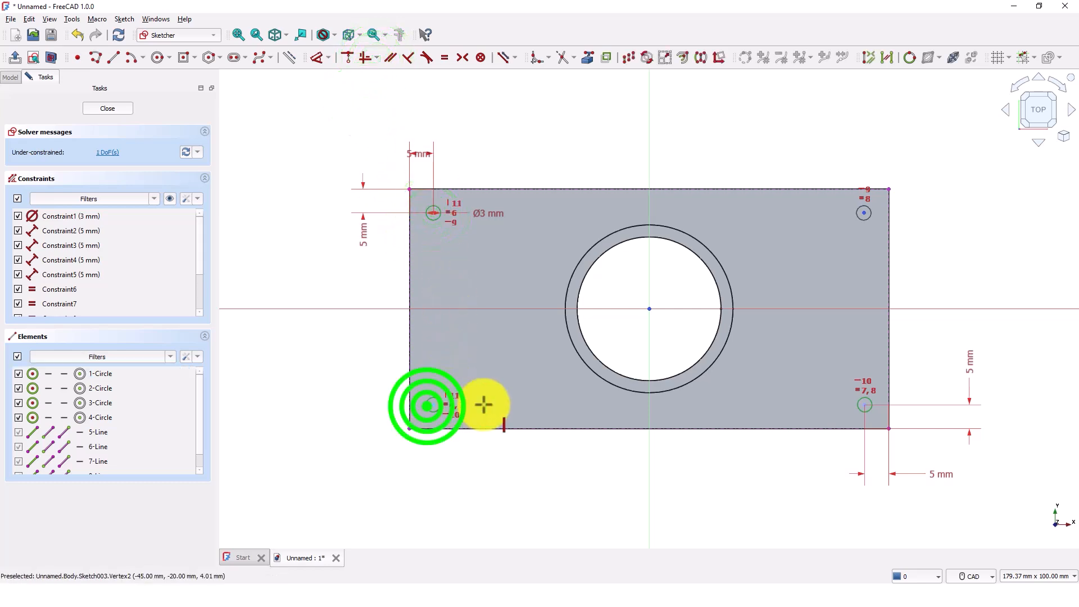
left_click(864, 214)
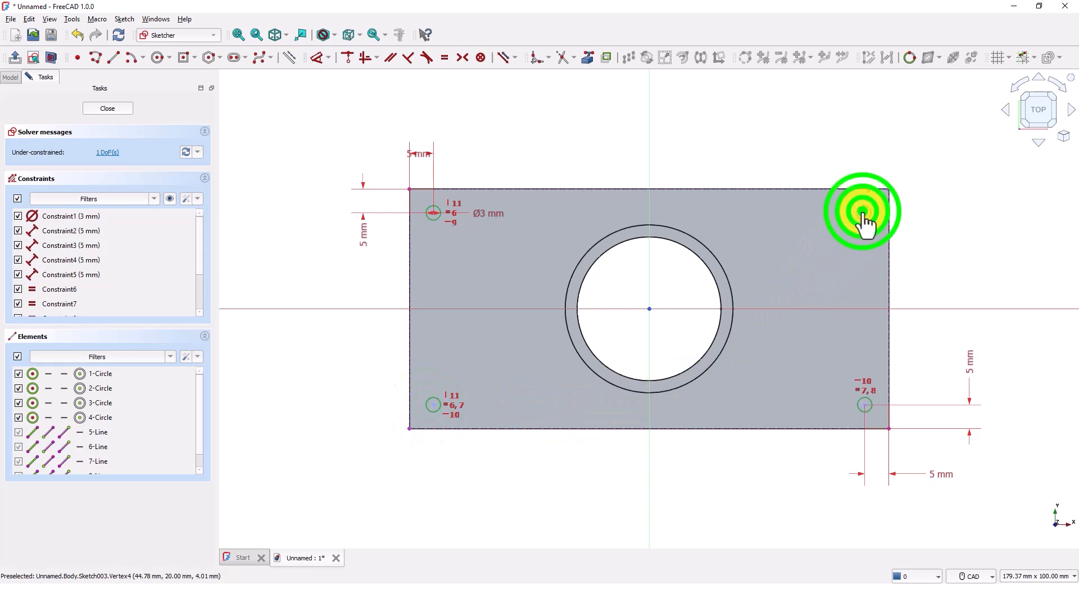
left_click(866, 406)
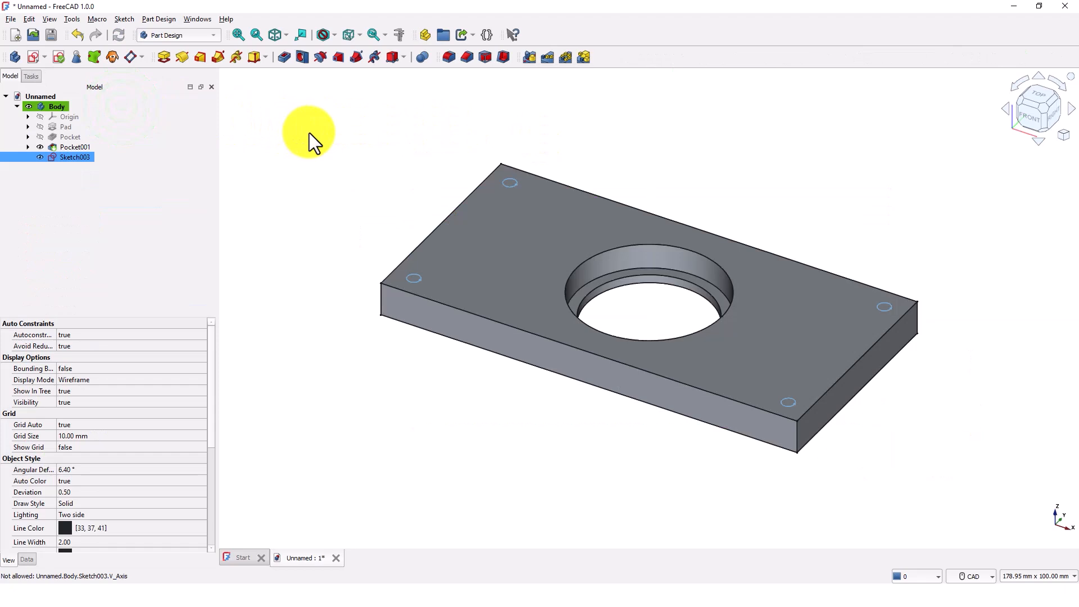
- Create a Hole feature from the four-circle sketch using the ISO metric regular profile in size M6
left_click(305, 57)
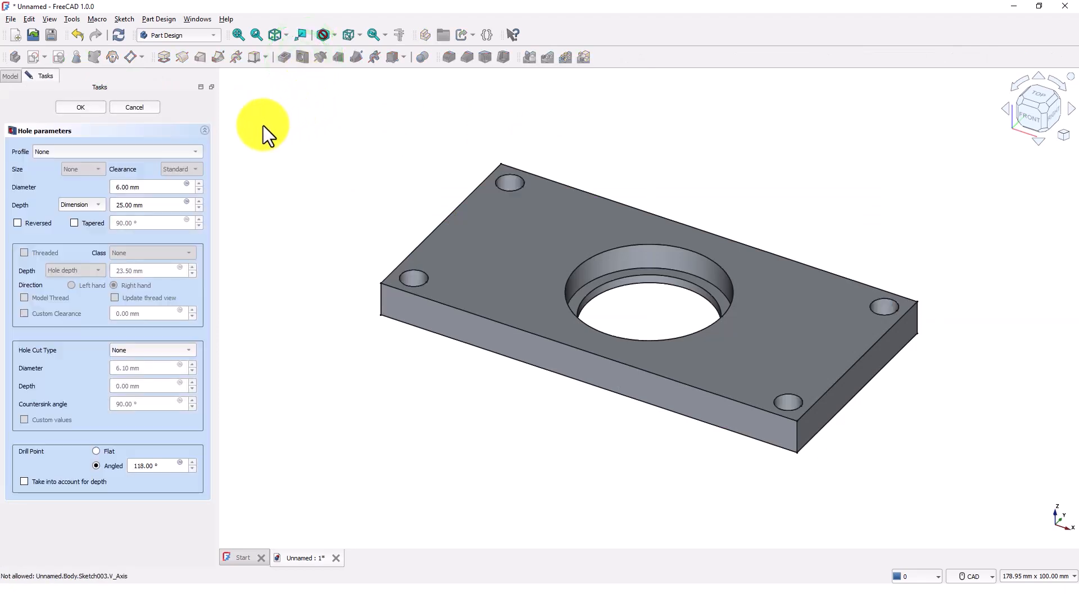
left_click(195, 151)
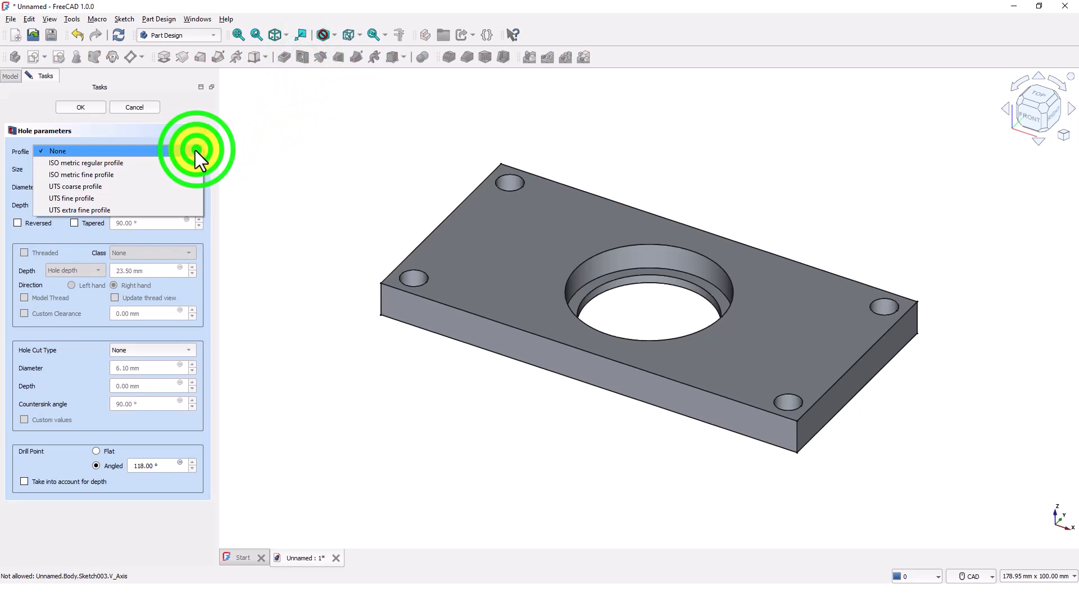
left_click(113, 163)
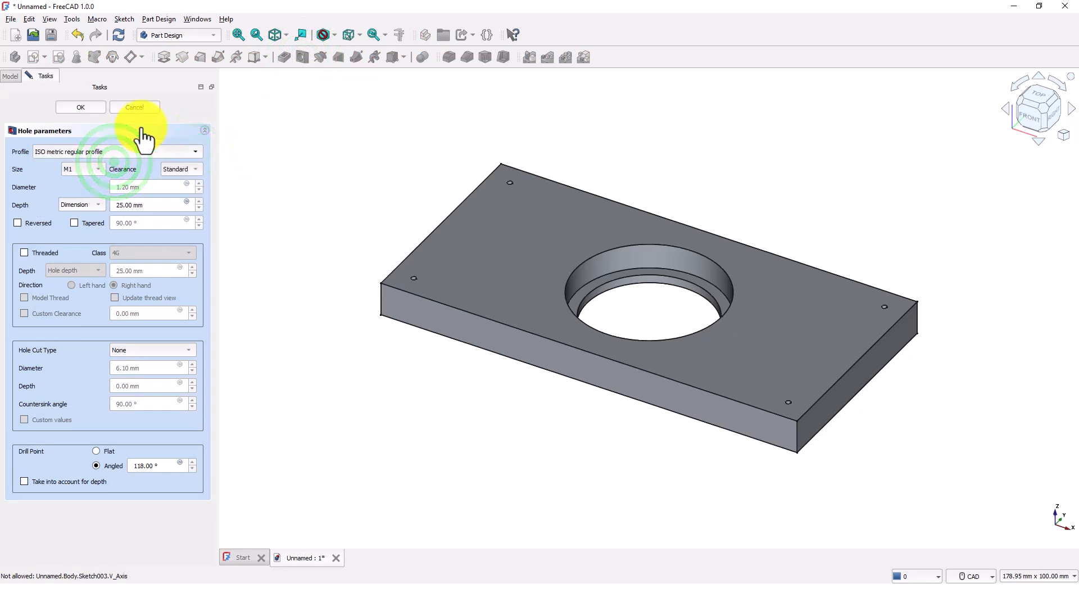
left_click(102, 170)
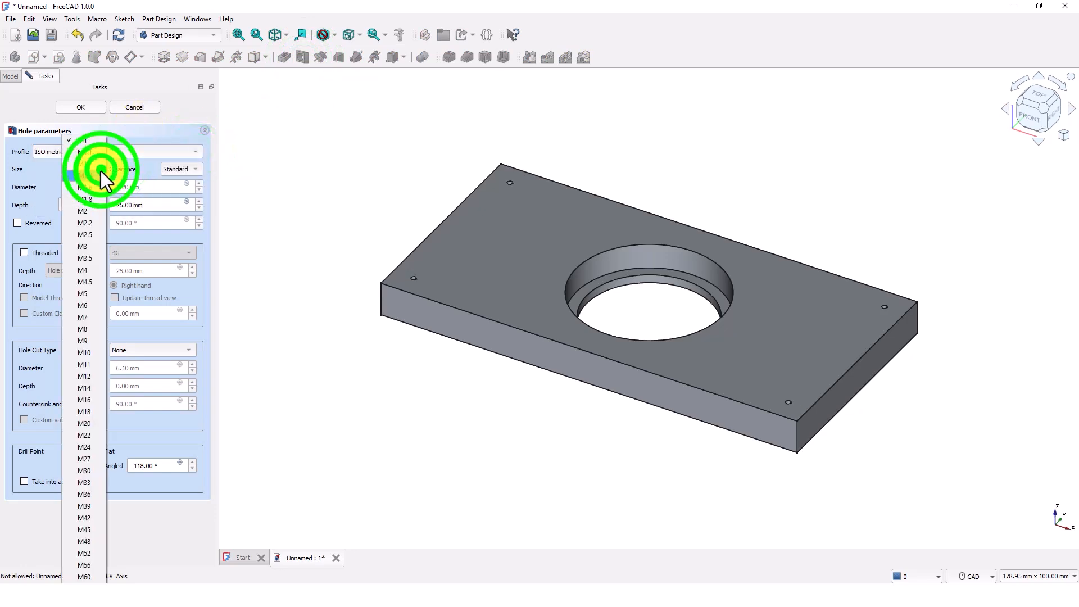
left_click(90, 305)
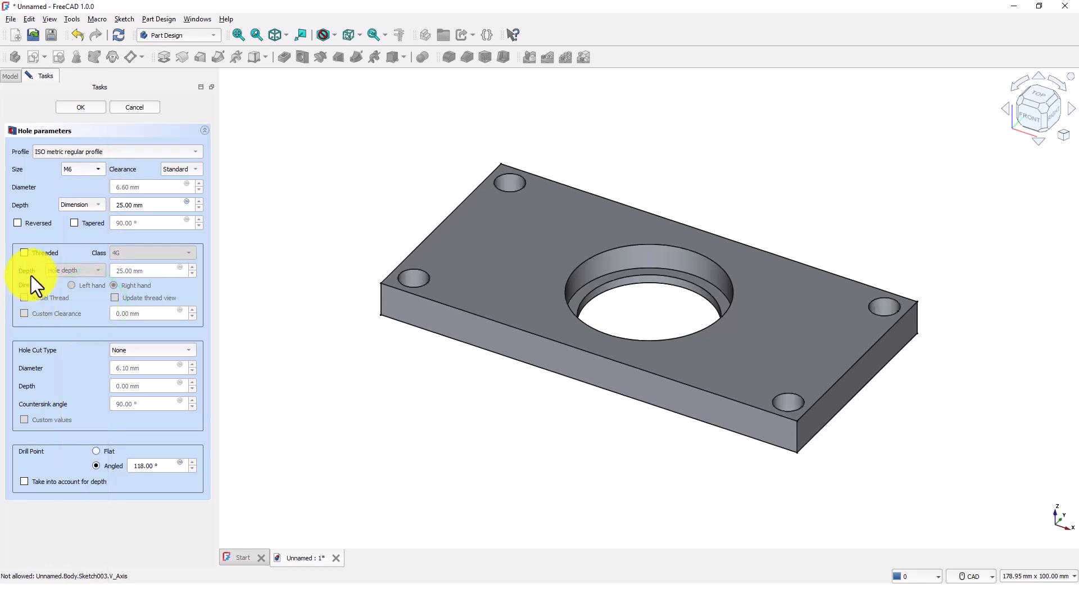
- Make the corner holes threaded, with modelled threads and the thread view updated
left_click(23, 253)
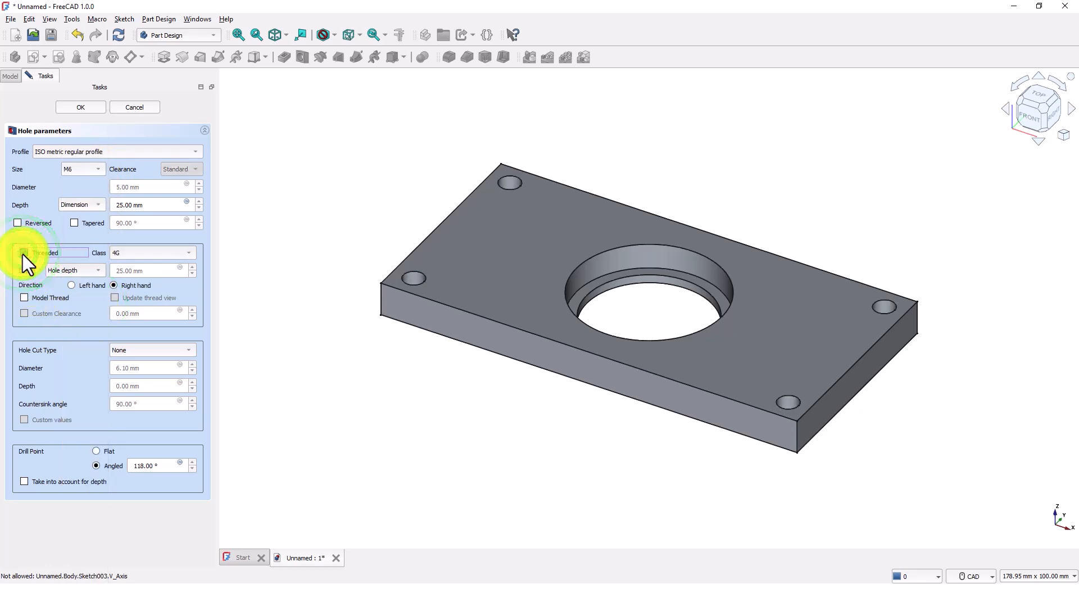
left_click(23, 297)
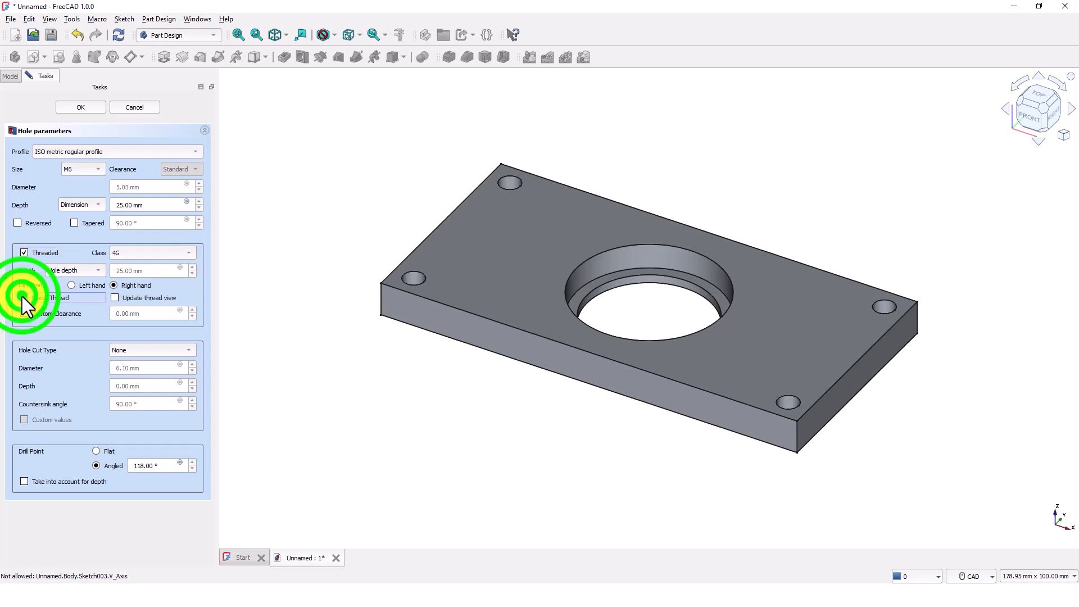
left_click(113, 297)
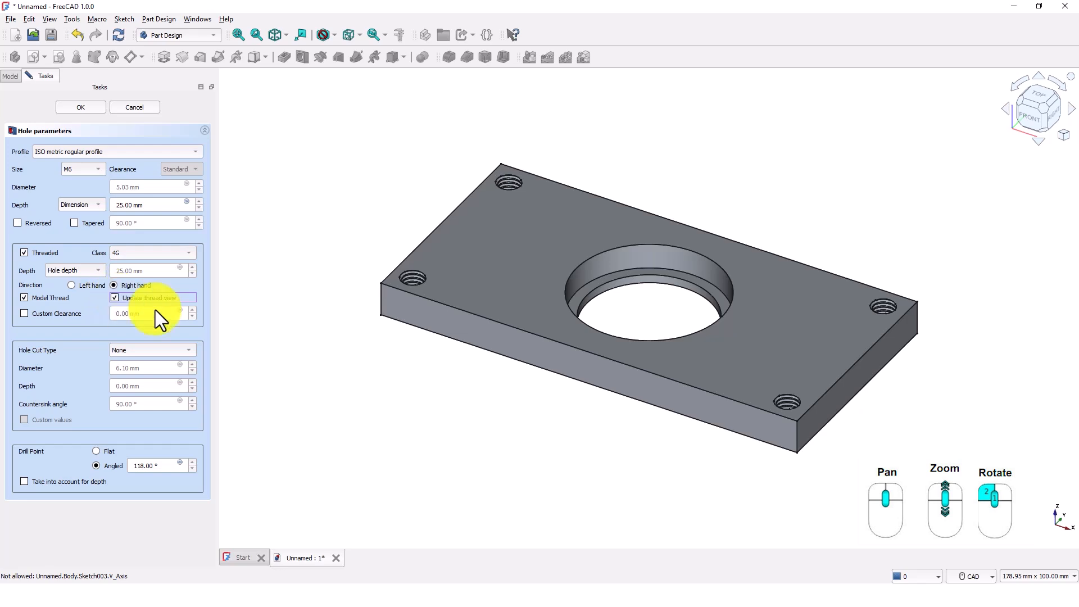
- Examine the modelled threads in the corner holes up close and accept the hole feature
middle_click_drag(436, 367, 512, 413)
middle_click_drag(607, 248, 884, 265)
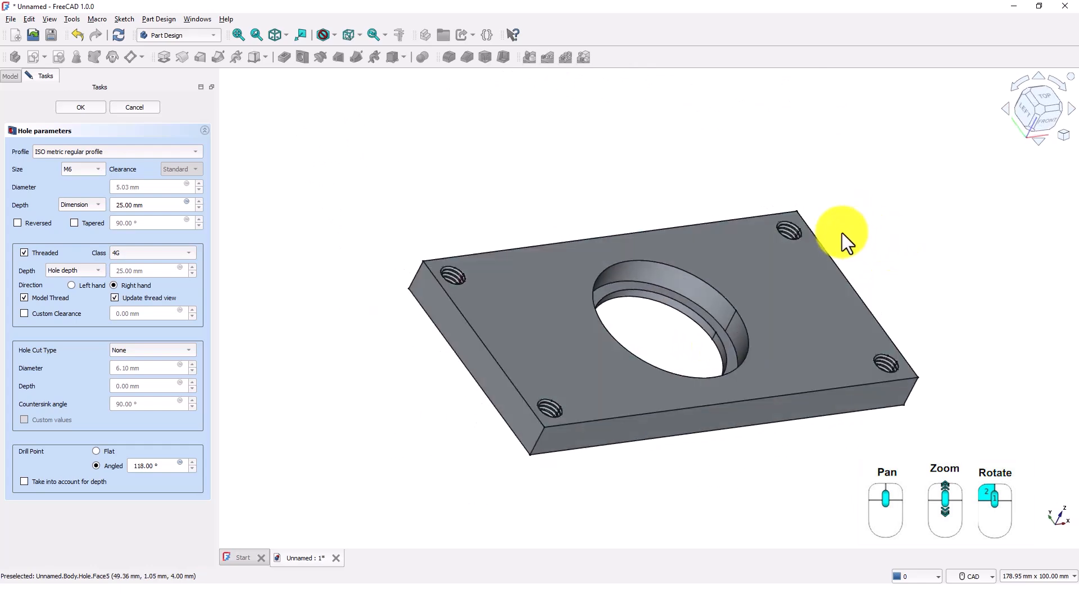
scroll(818, 218, "down", 2)
scroll(810, 225, "up", 5)
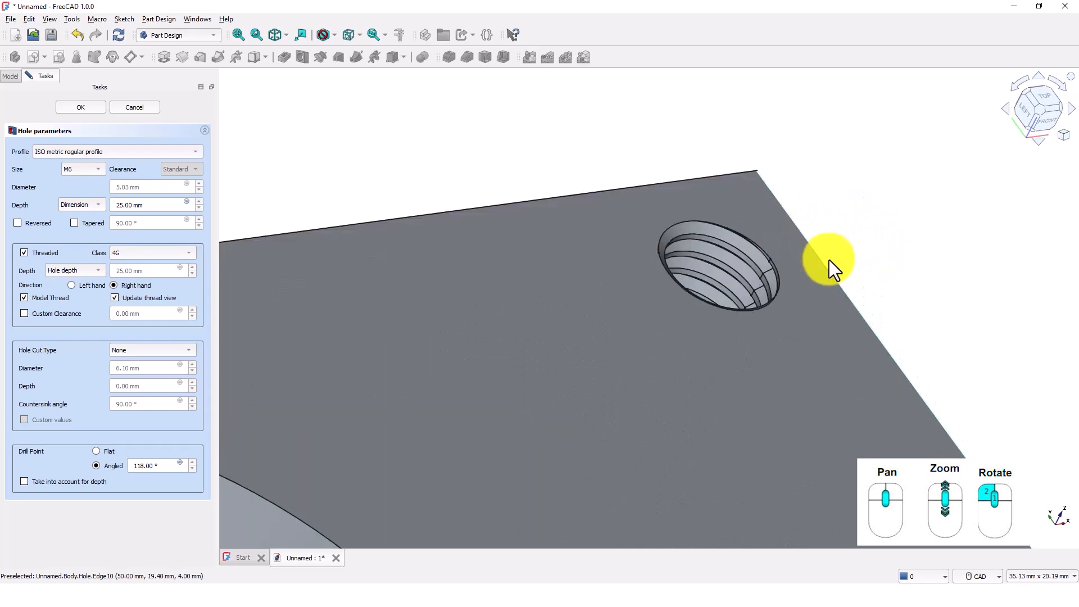
middle_click_drag(706, 306, 621, 352)
scroll(621, 352, "down", 6)
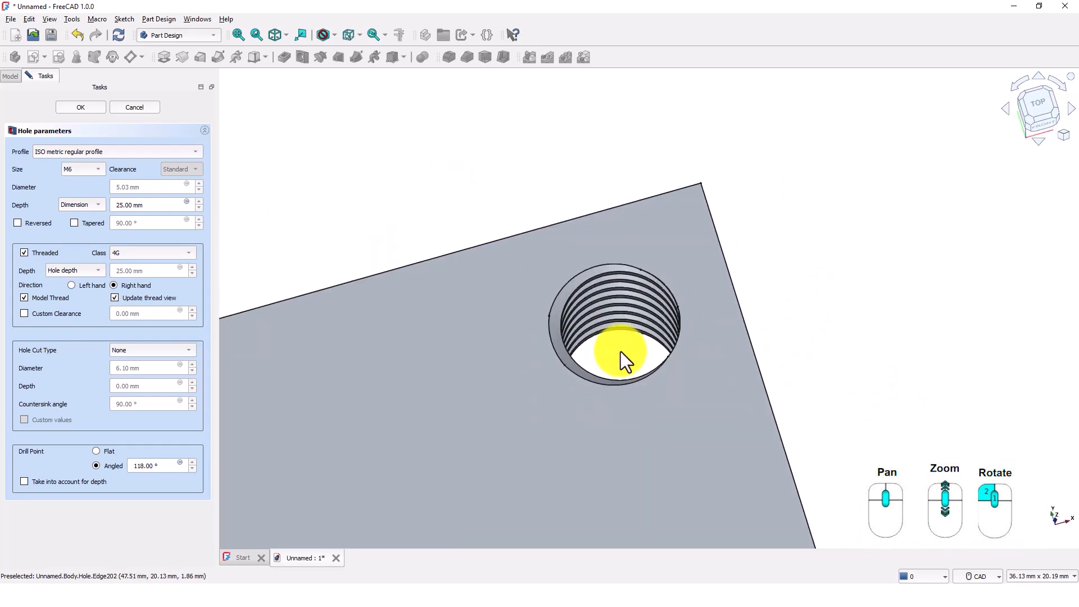
scroll(621, 352, "down", 8)
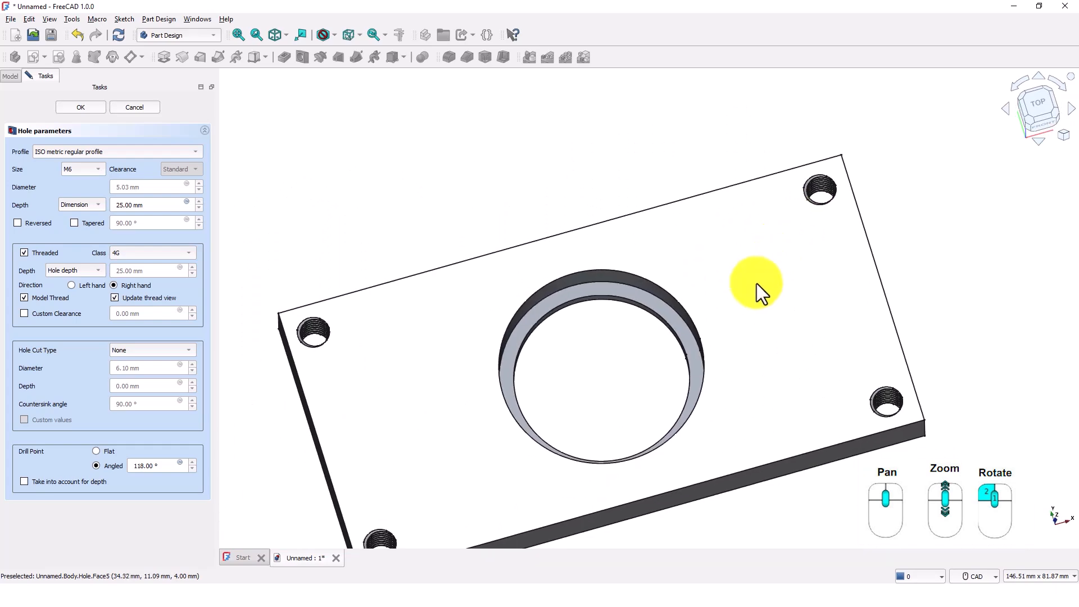
mouse_move(650, 365)
middle_mouse_down()
mouse_move(506, 340)
mouse_move(534, 363)
mouse_move(574, 352)
middle_mouse_up()
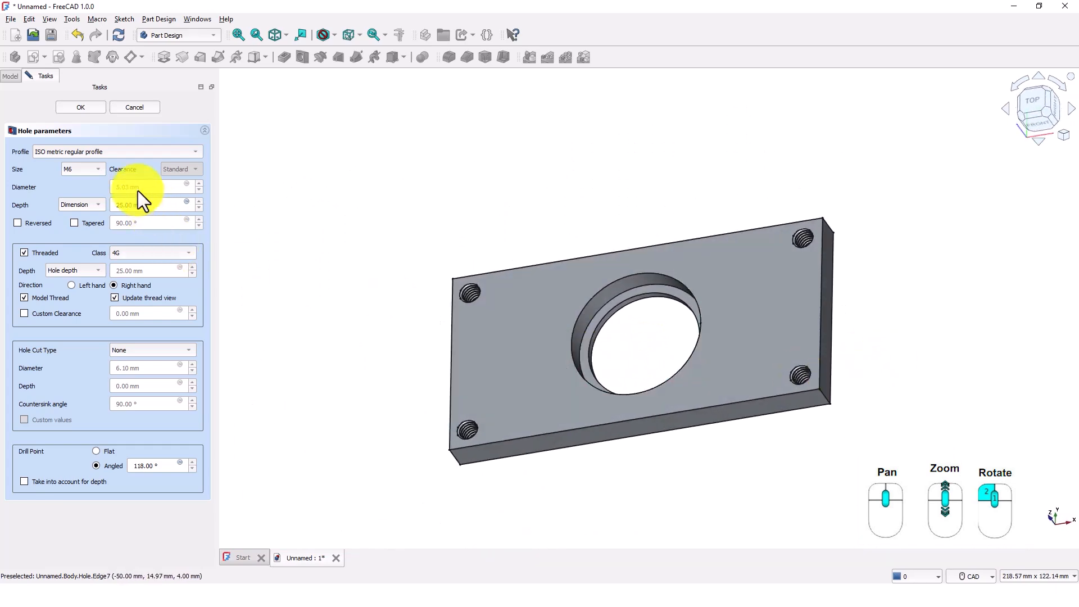
left_click(80, 108)
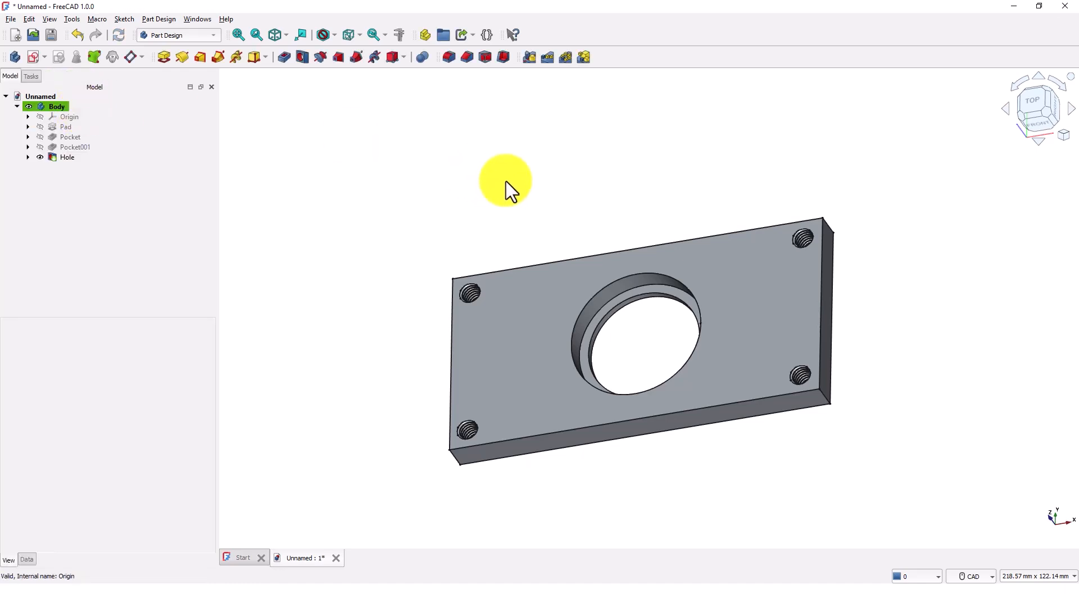
- Create a new sketch on the plate's top face
left_click(517, 304)
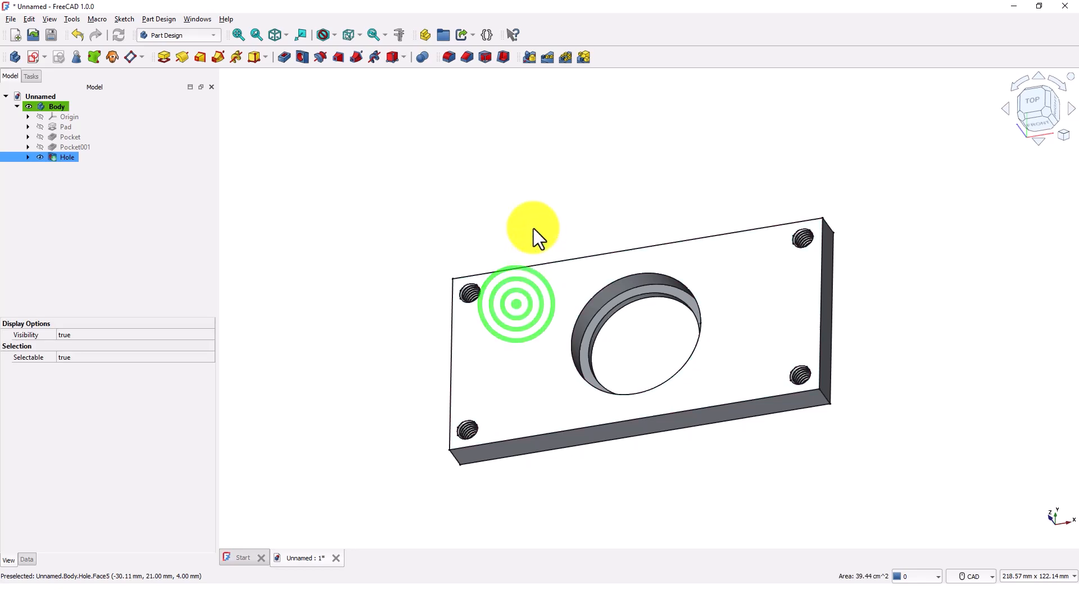
left_click(31, 58)
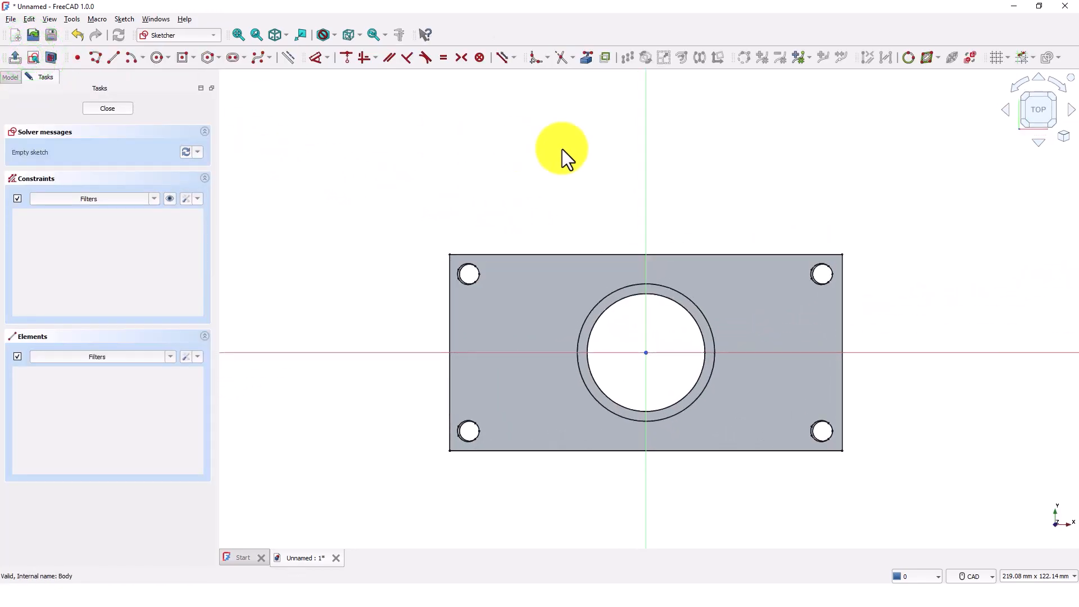
middle_click_drag(635, 190, 550, 166)
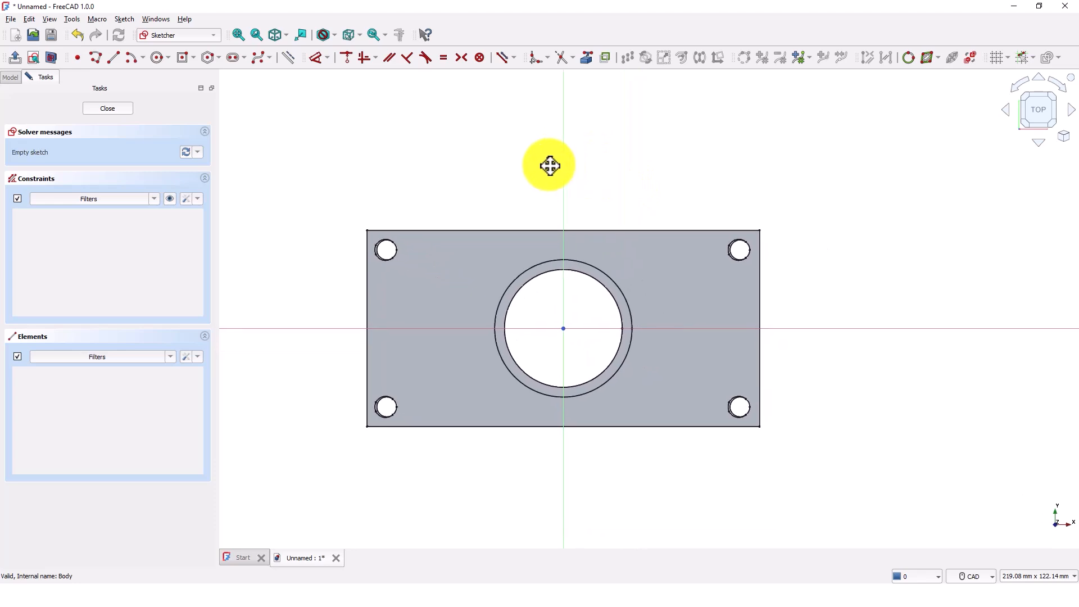
- Bring the plate's right edge into the sketch as external geometry
left_click(588, 61)
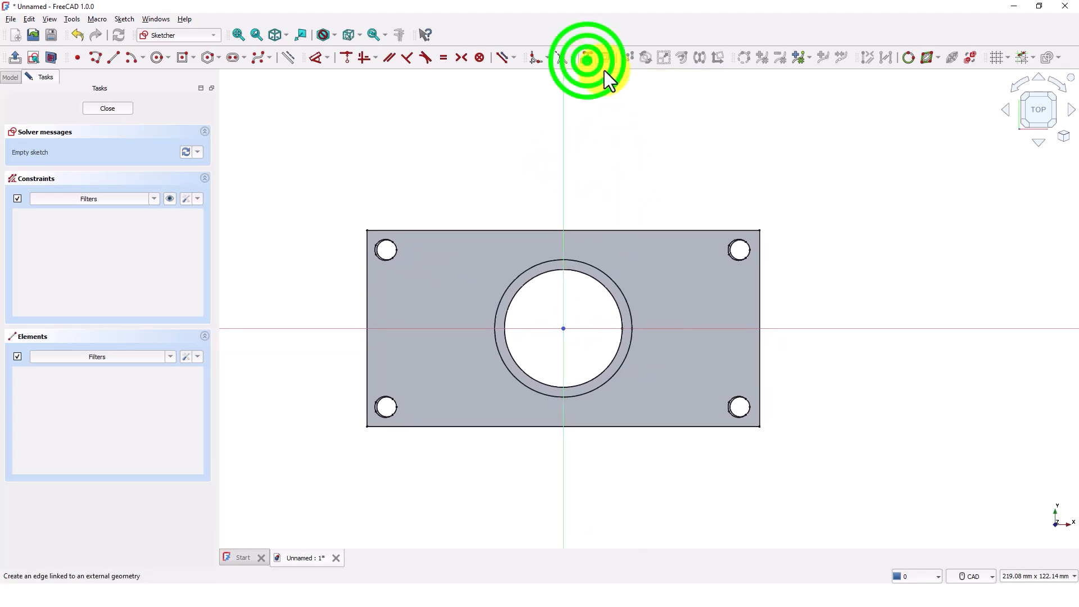
left_click(763, 299)
scroll(778, 374, "up", 2)
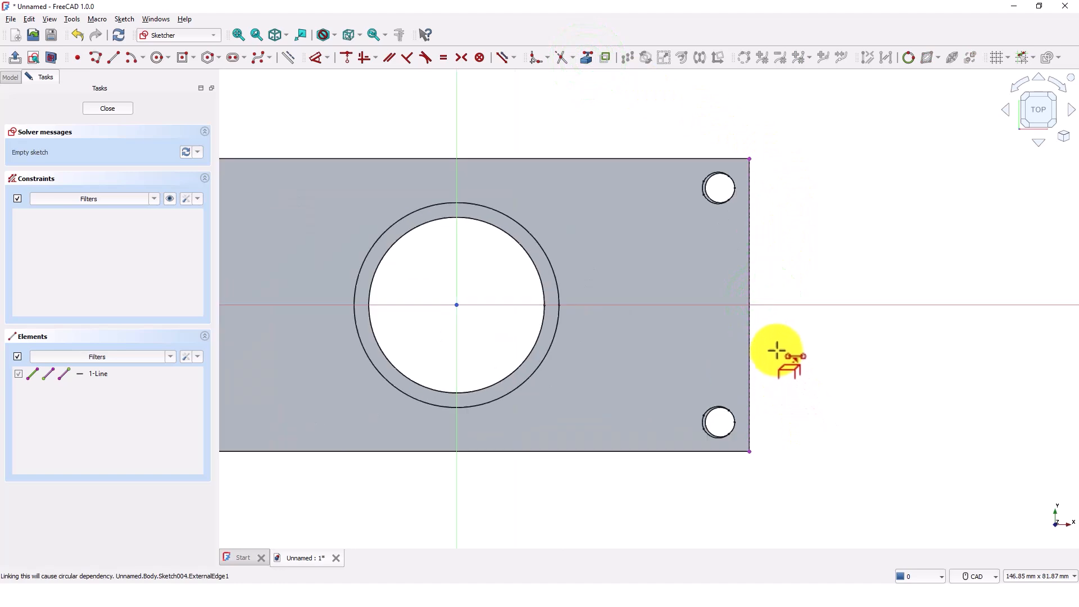
scroll(777, 351, "up", 2)
left_click(793, 346)
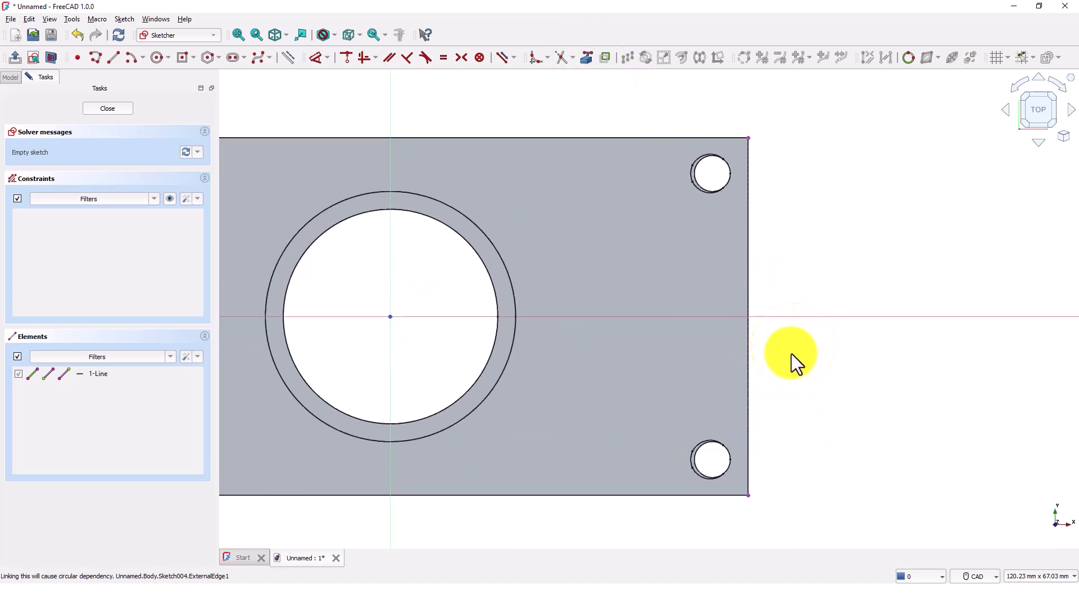
- Draw a horizontal slot inward from the right edge's midpoint, 15 mm between arc centres with 5 mm end radius, and close the sketch
left_click(244, 58)
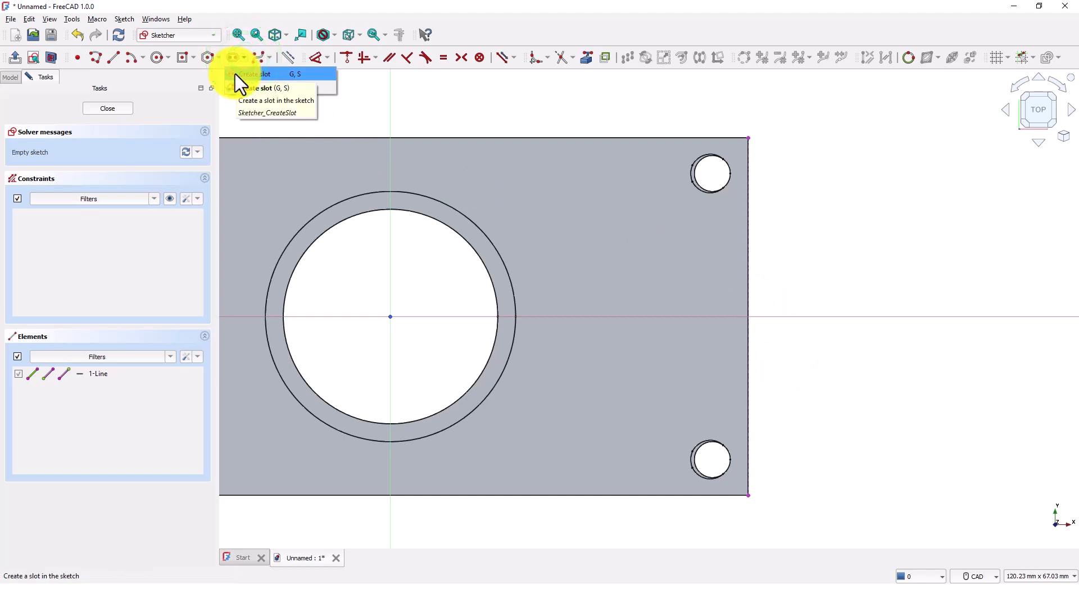
left_click(235, 73)
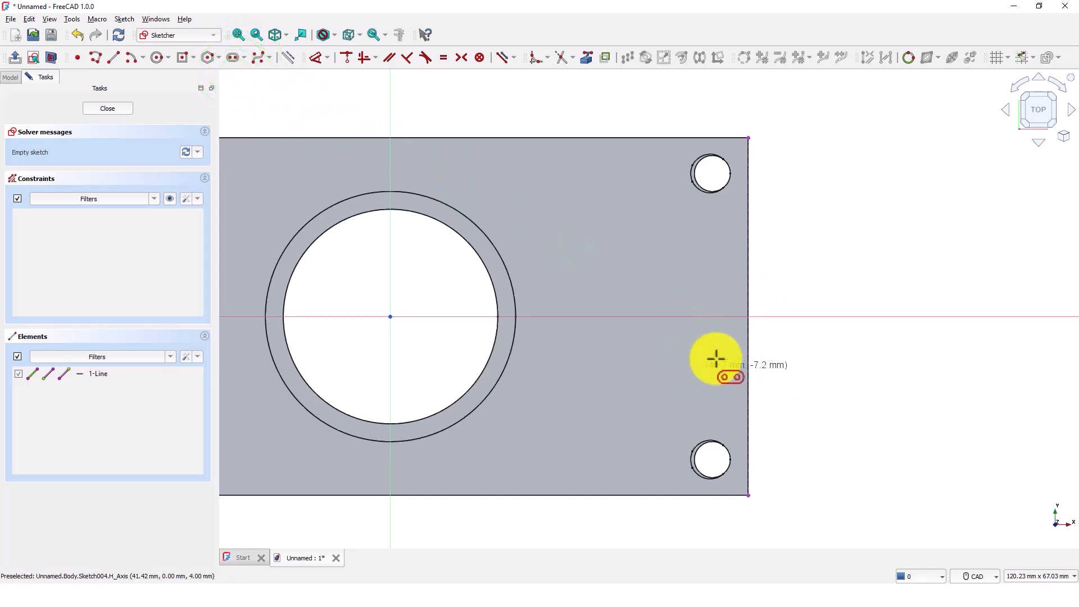
left_click(747, 316)
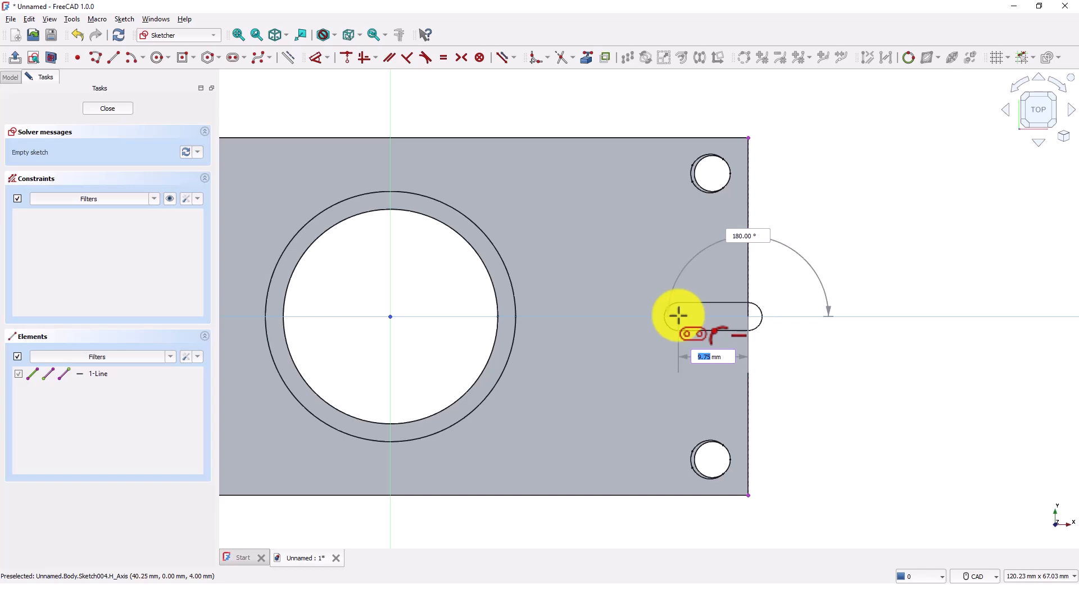
key("Tab")
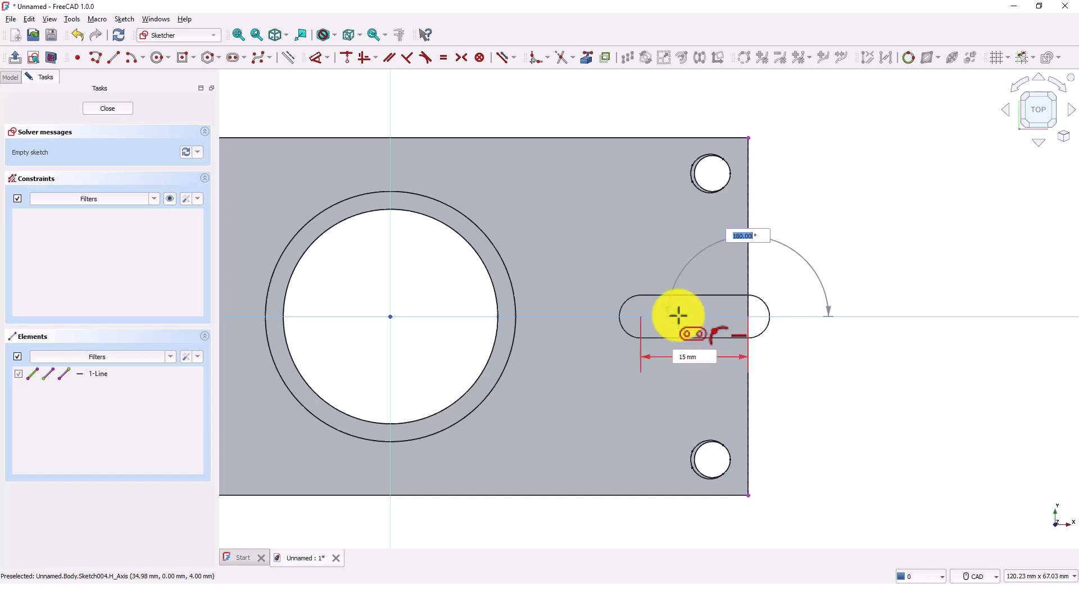
left_click(646, 316)
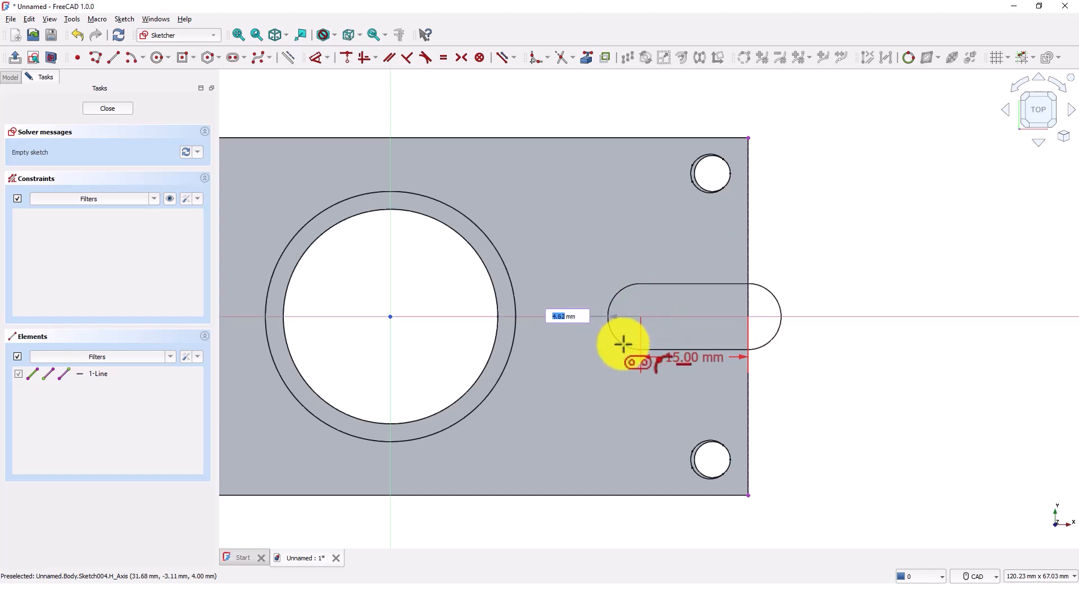
type("5")
key("Return")
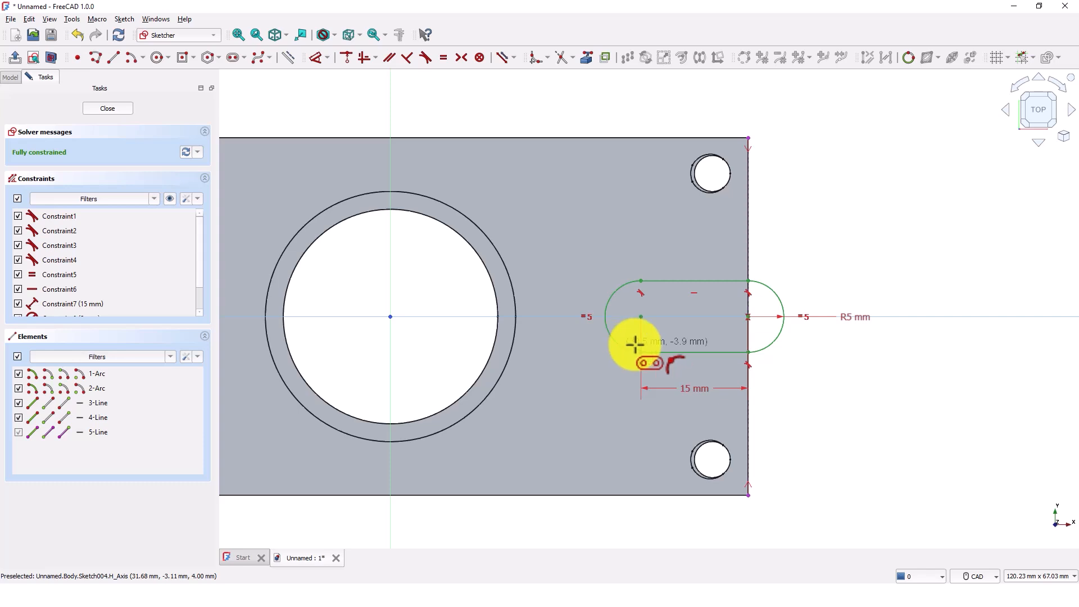
right_click(837, 365)
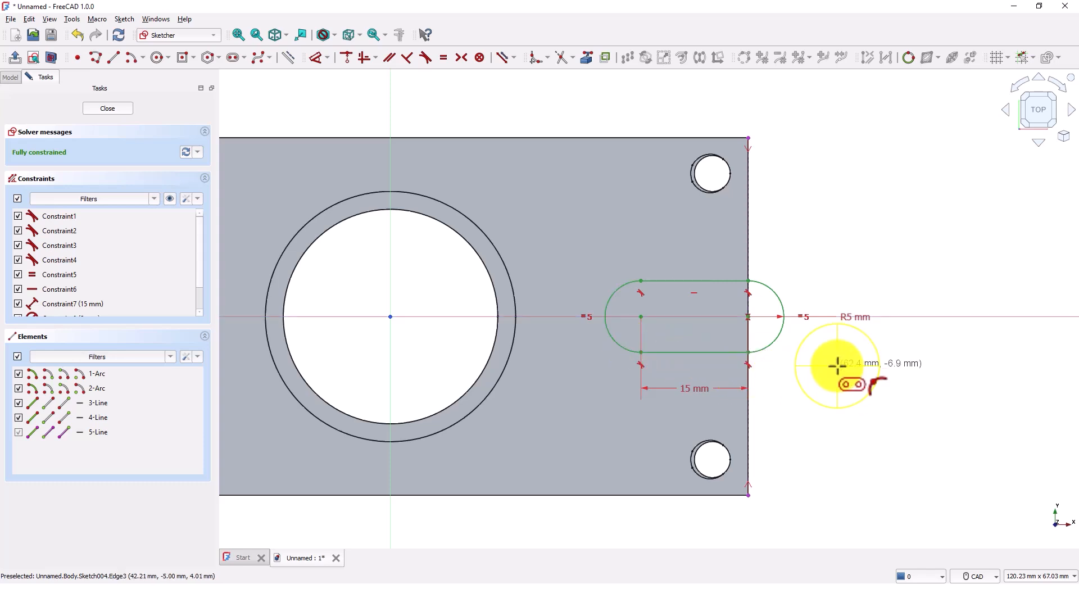
left_click(123, 109)
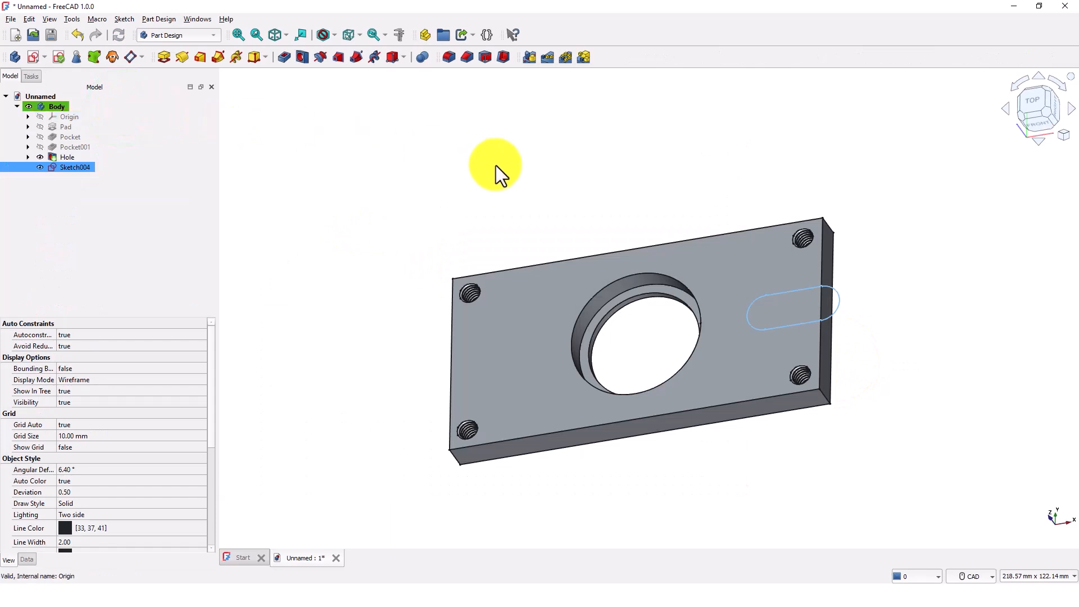
- Pocket the slot sketch through the full thickness of the plate, leaving the slot open at the right edge
middle_click_drag(557, 193, 501, 168)
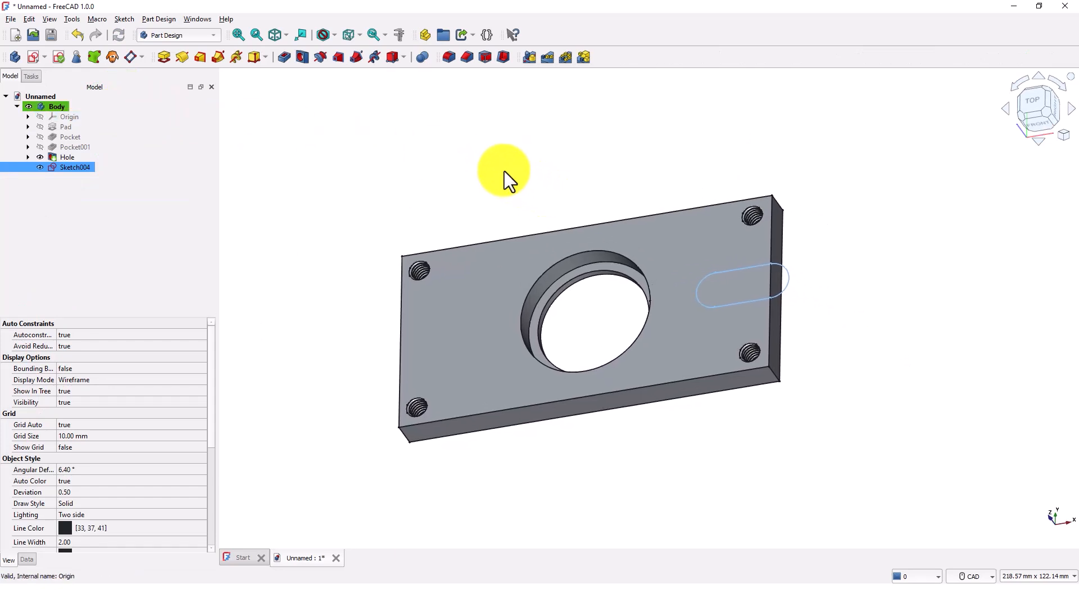
left_click(1063, 135)
left_click(993, 168)
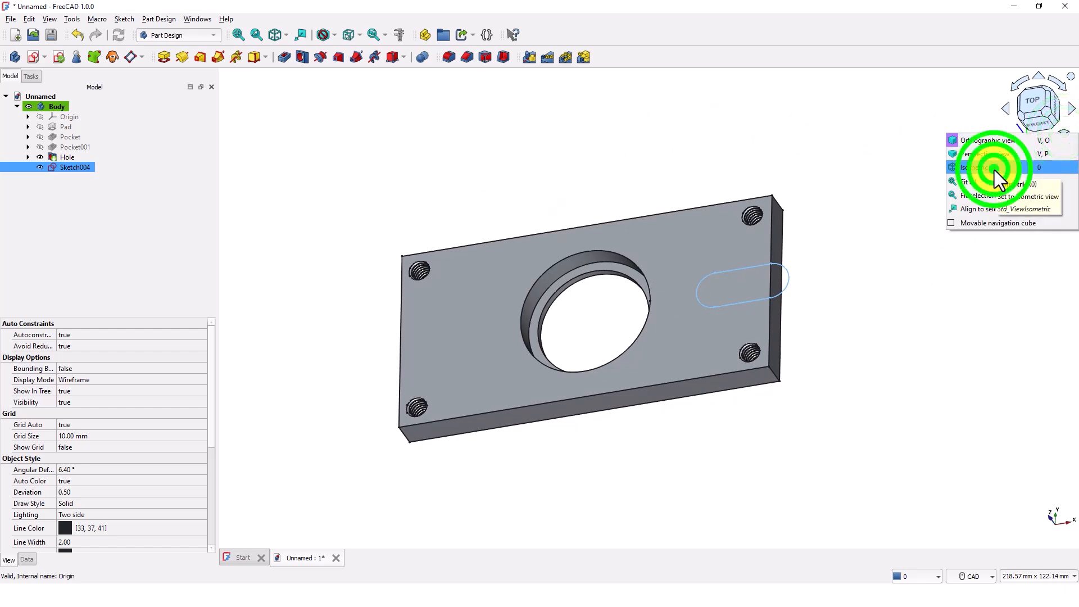
scroll(752, 390, "down", 1)
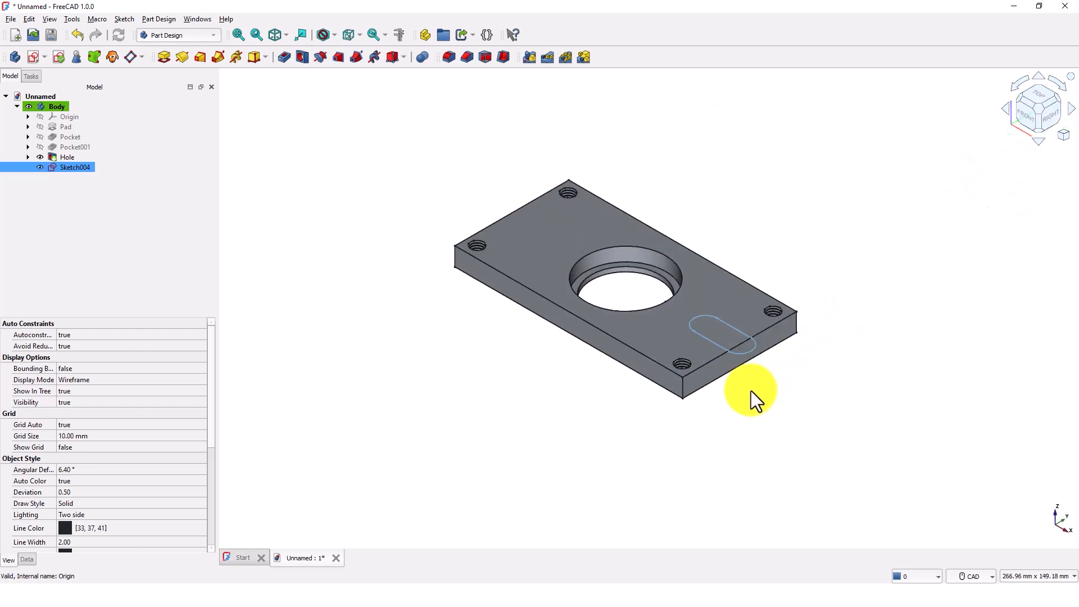
scroll(767, 370, "up", 2)
scroll(762, 367, "up", 1)
middle_click_drag(746, 383, 723, 440)
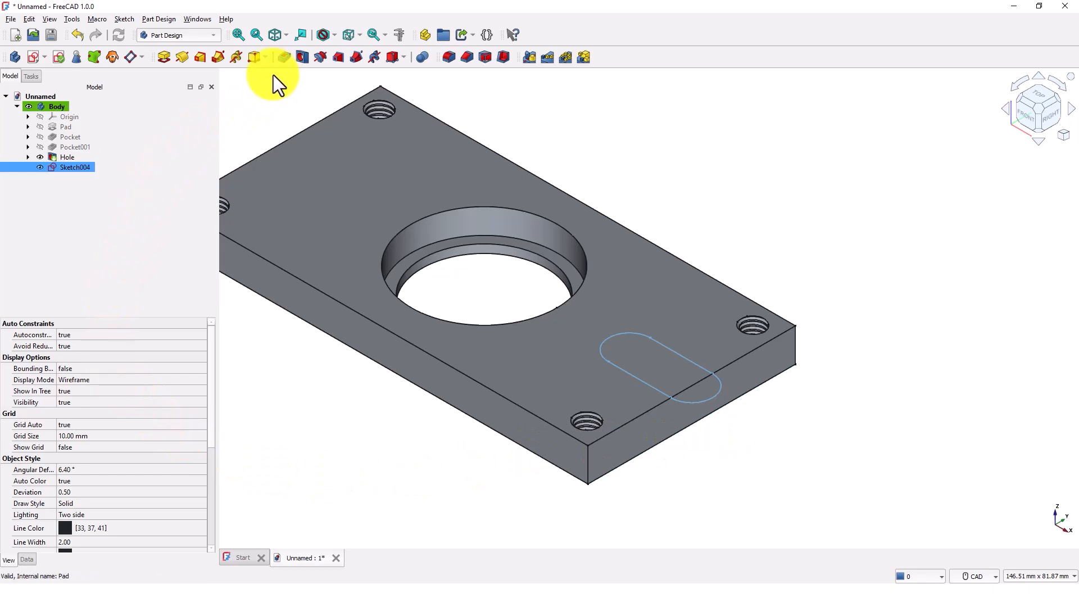
left_click(281, 56)
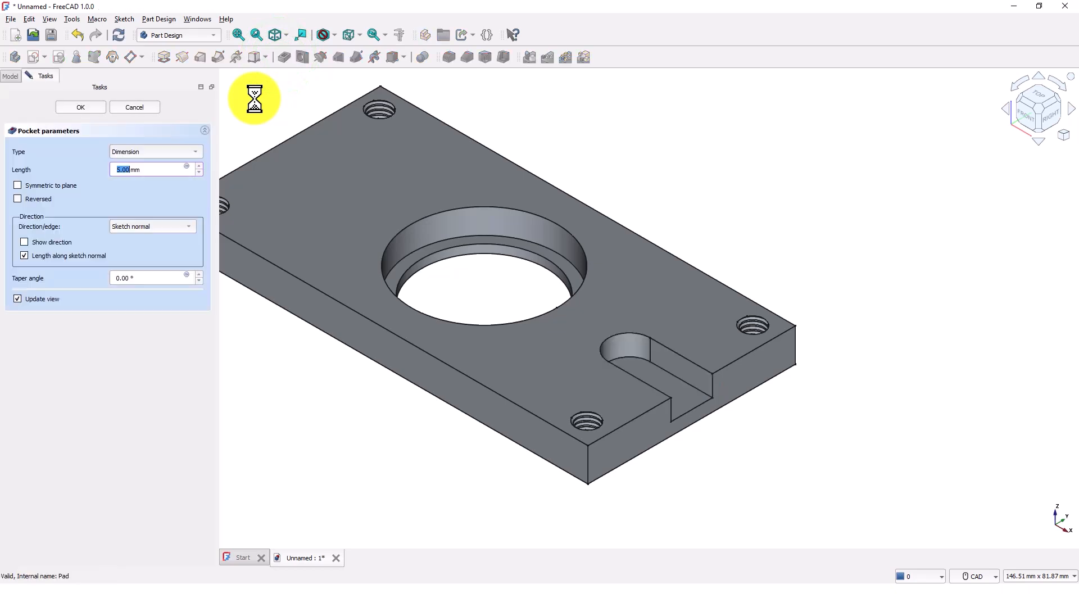
left_click(190, 152)
left_click(154, 165)
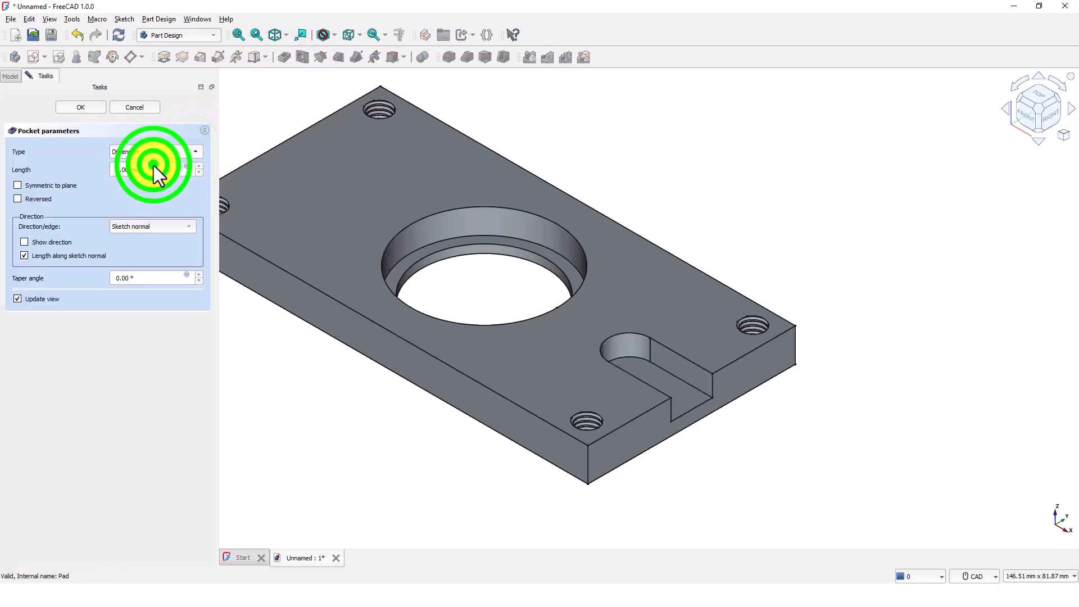
left_click(90, 107)
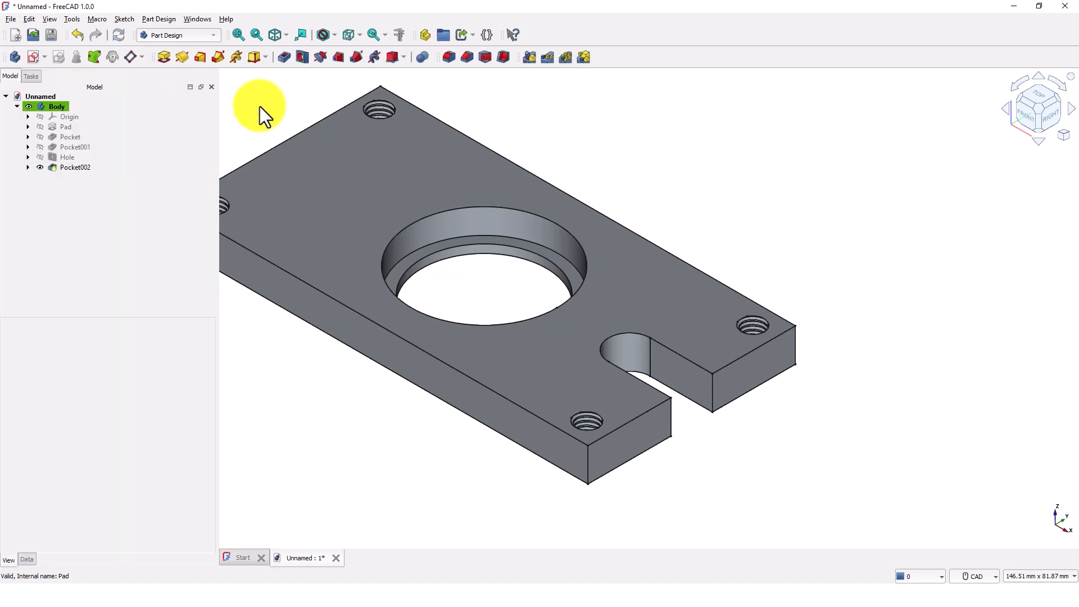
- Examine the slotted plate with its central hole and threaded corner holes up close and from different angles
middle_click_drag(261, 110, 400, 145)
scroll(451, 121, "up", 1)
scroll(439, 130, "up", 1)
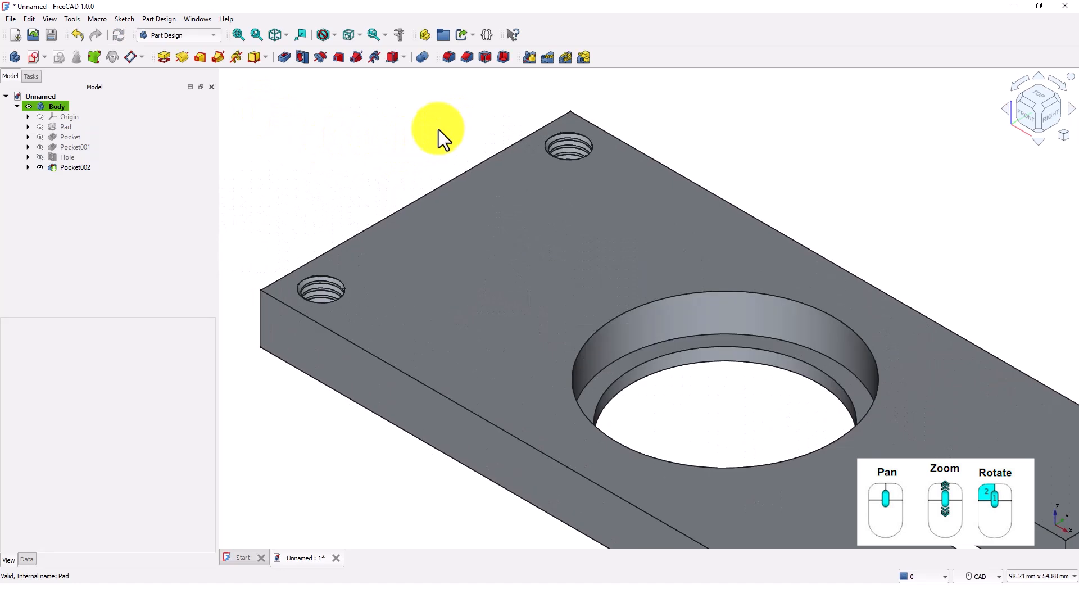
scroll(439, 129, "down", 2)
scroll(439, 129, "down", 1)
scroll(378, 131, "down", 1)
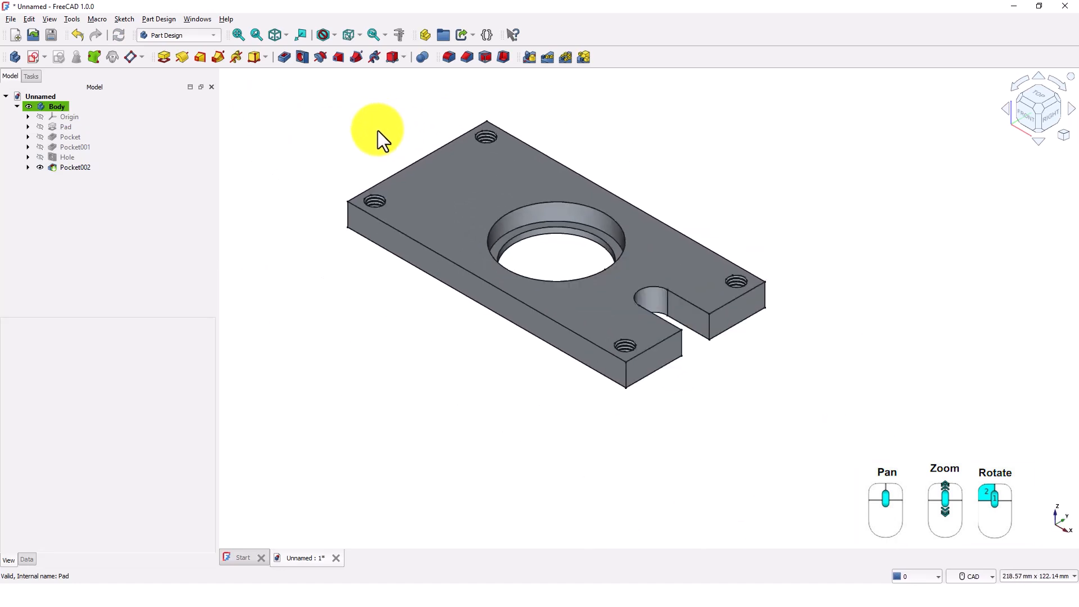
middle_click_drag(378, 131, 378, 169)
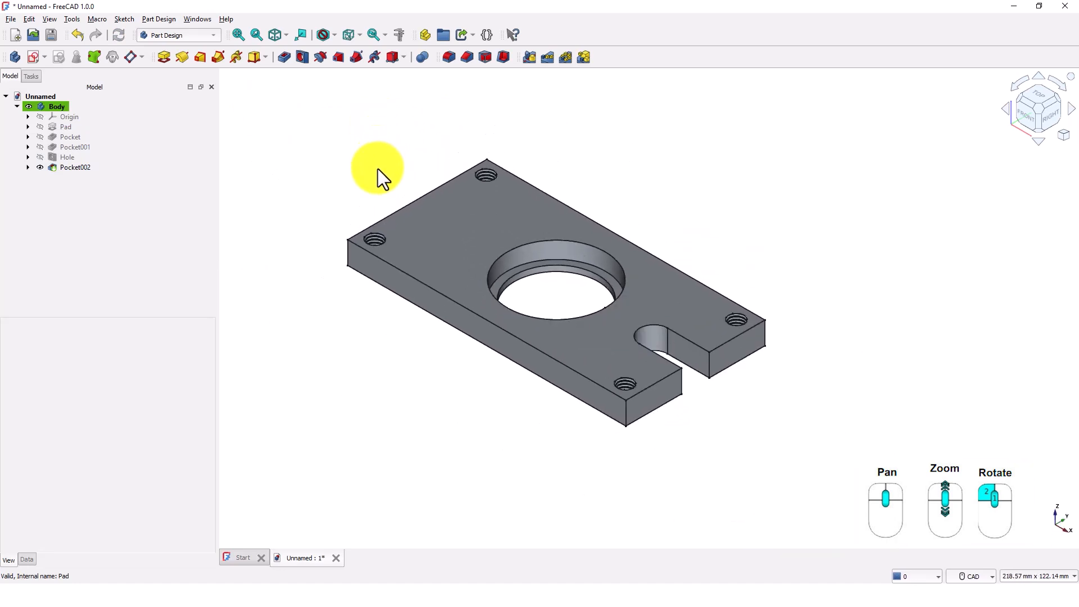
middle_click_drag(551, 292, 826, 355)
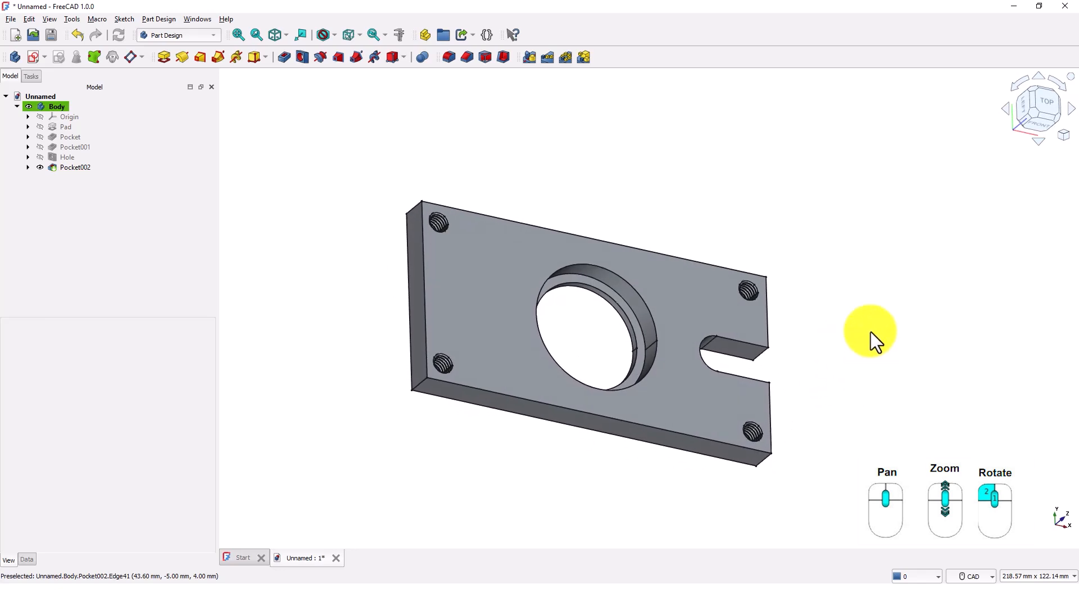
- Mirror the slot pocket to the opposite end of the plate, using the base YZ plane as the mirror plane
left_click(75, 168)
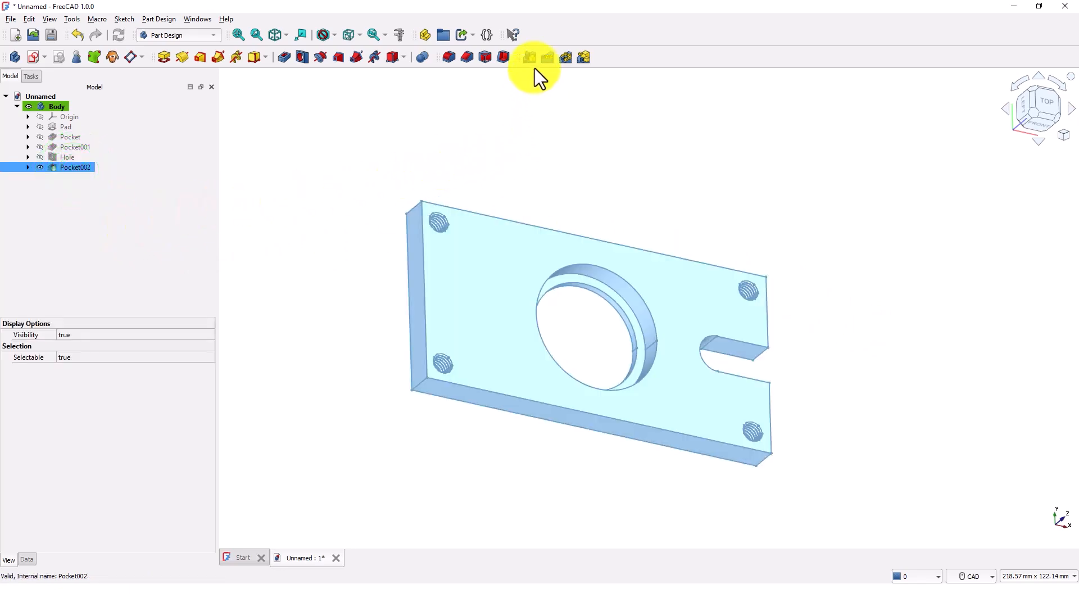
left_click(534, 59)
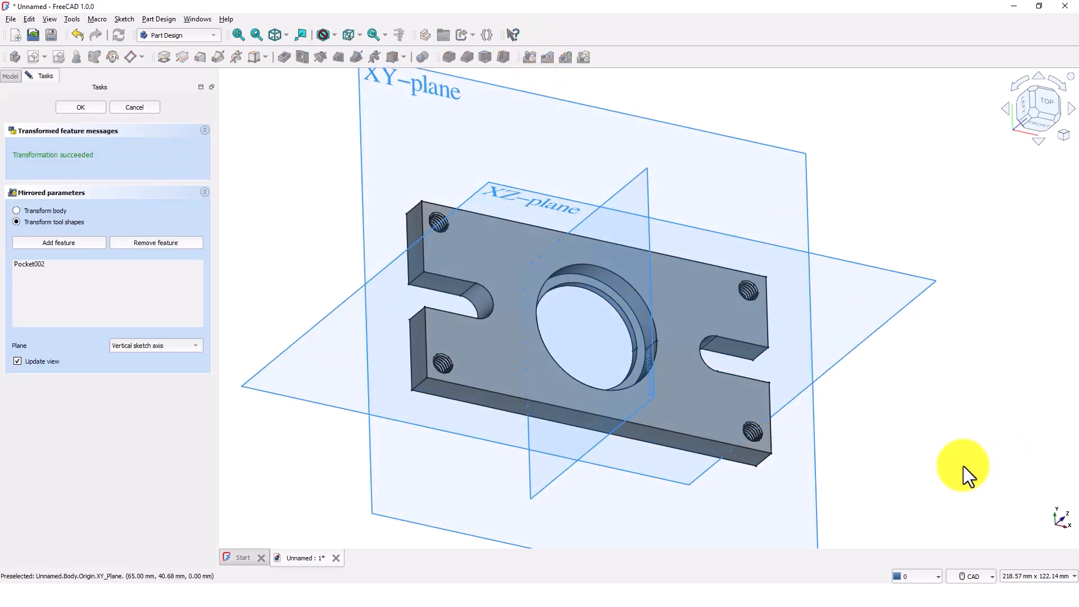
mouse_move(833, 429)
middle_mouse_down()
mouse_move(739, 440)
mouse_move(730, 386)
mouse_move(744, 393)
mouse_move(730, 391)
middle_mouse_up()
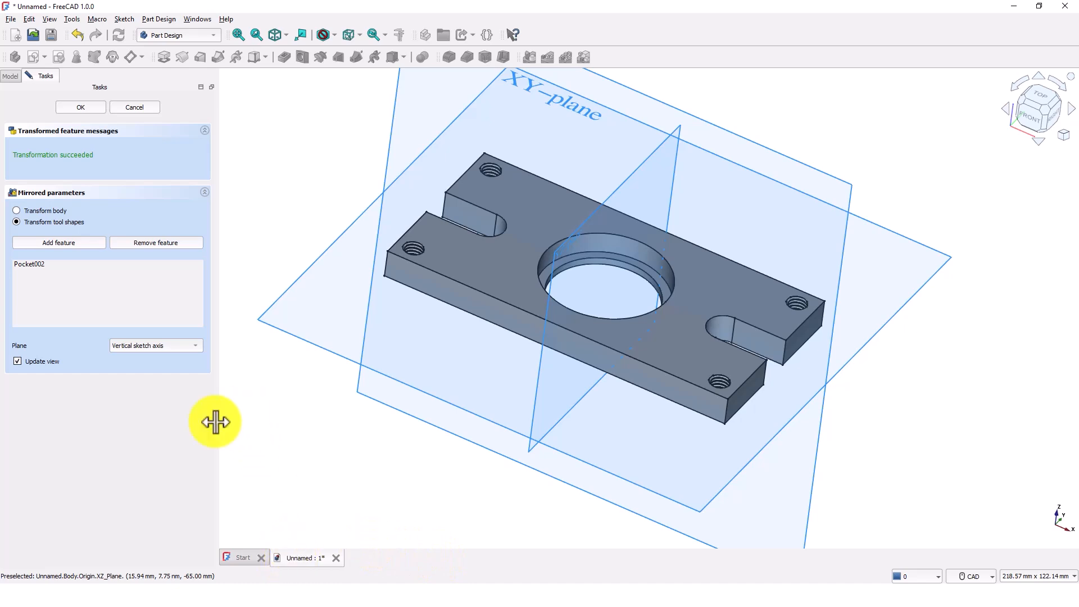
left_click(197, 345)
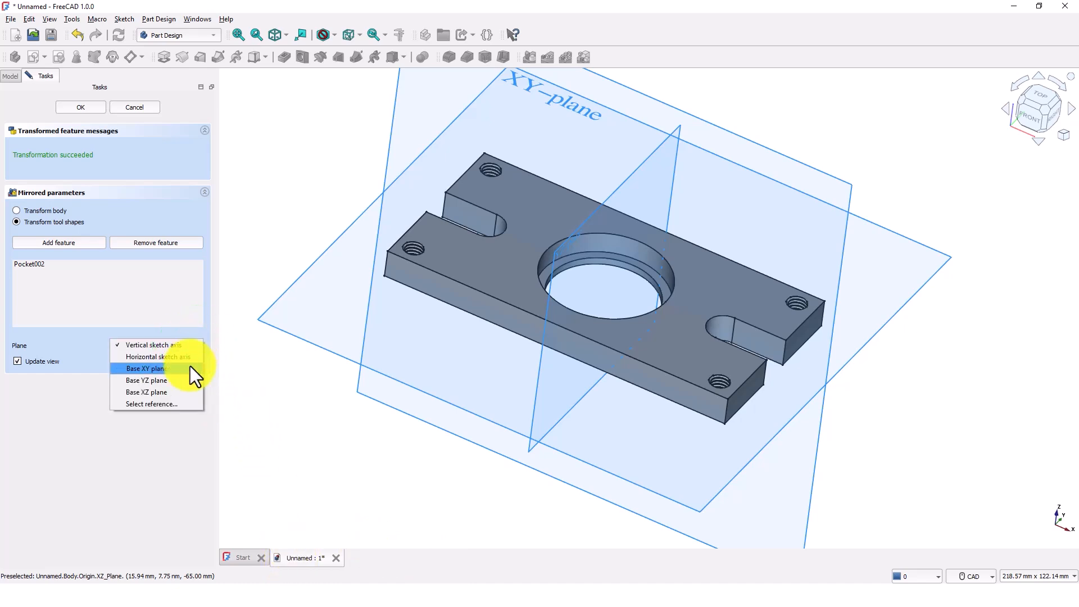
left_click(153, 393)
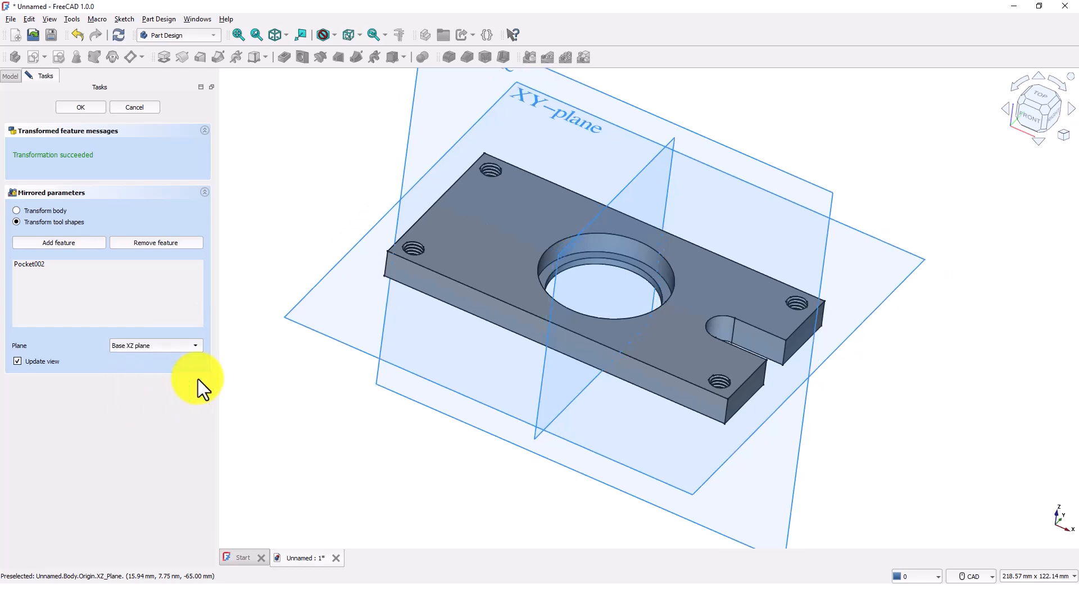
left_click(196, 345)
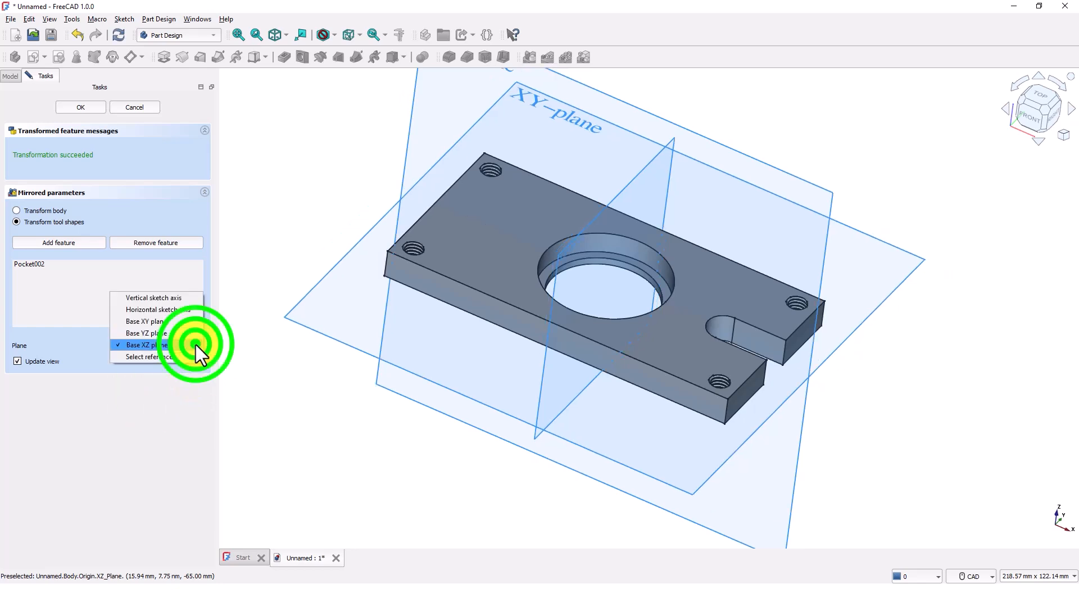
left_click(163, 333)
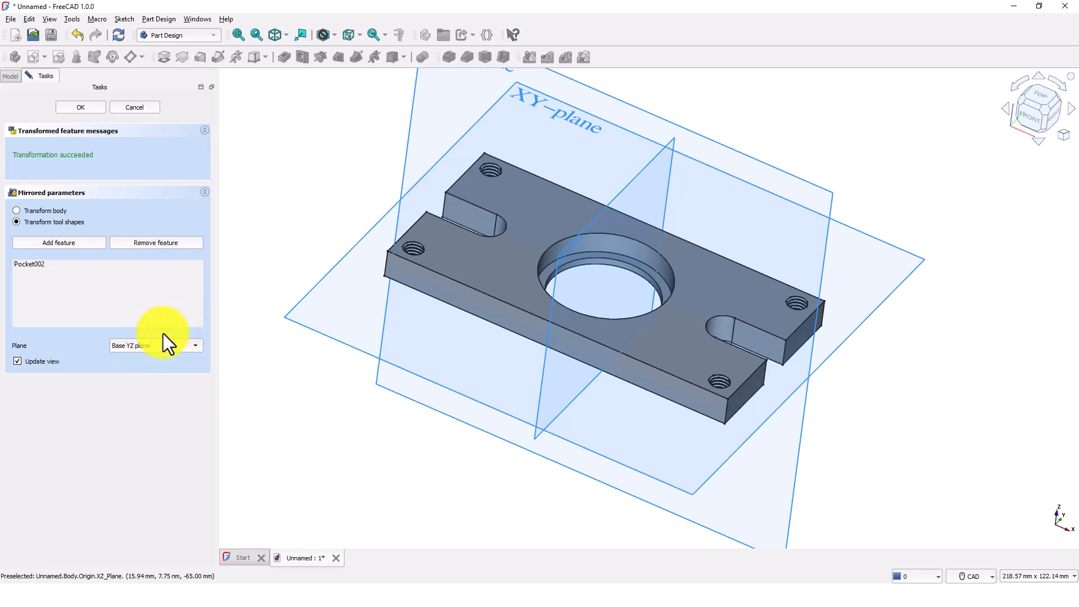
left_click(81, 106)
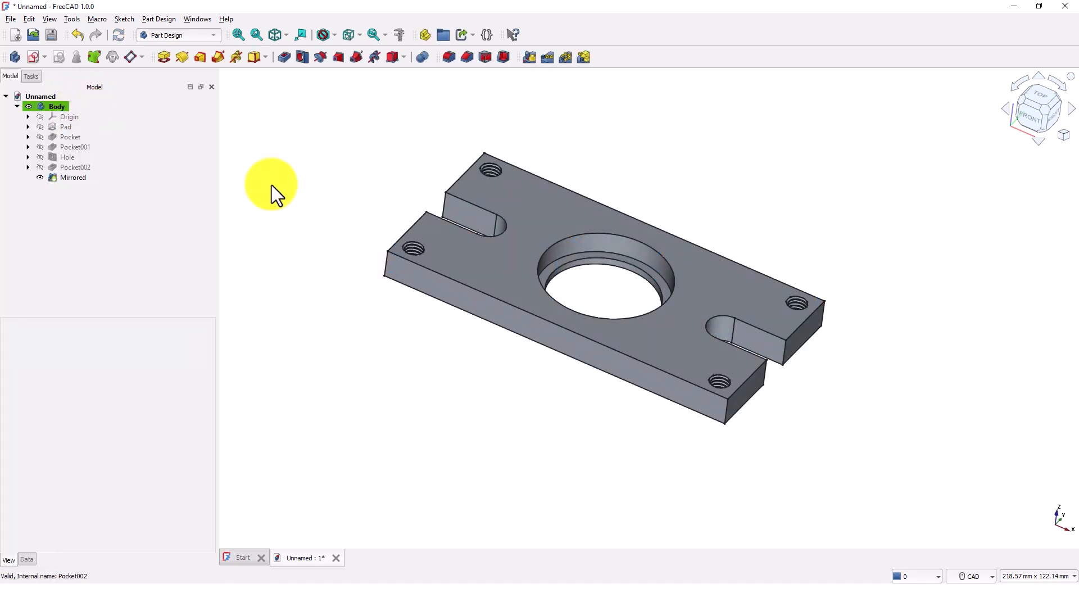
- Fillet the plate's four outer vertical corner edges with a 5 mm radius
left_click(448, 59)
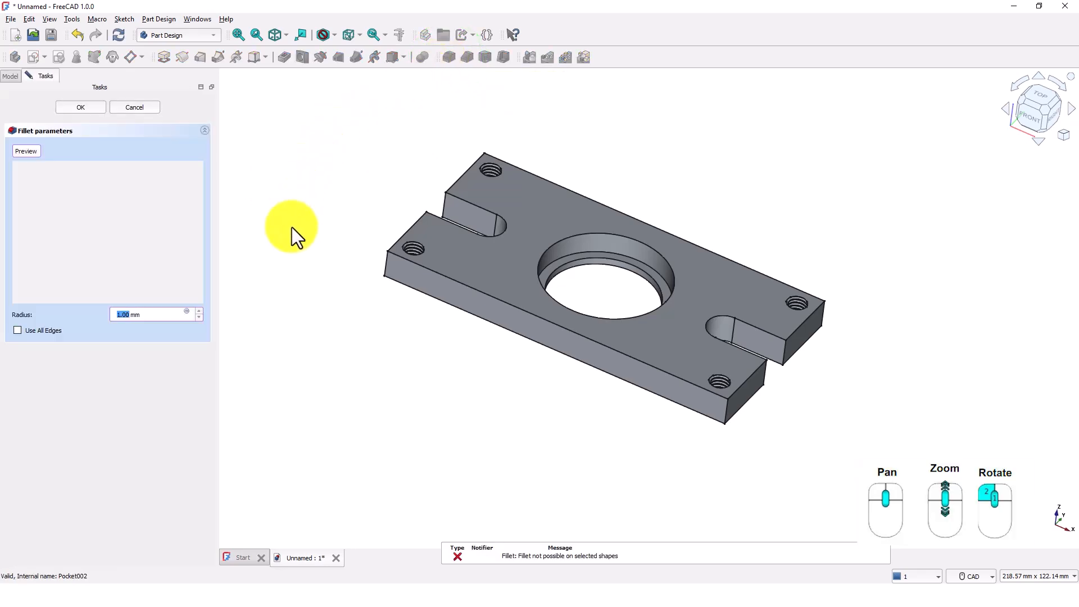
left_click(384, 270)
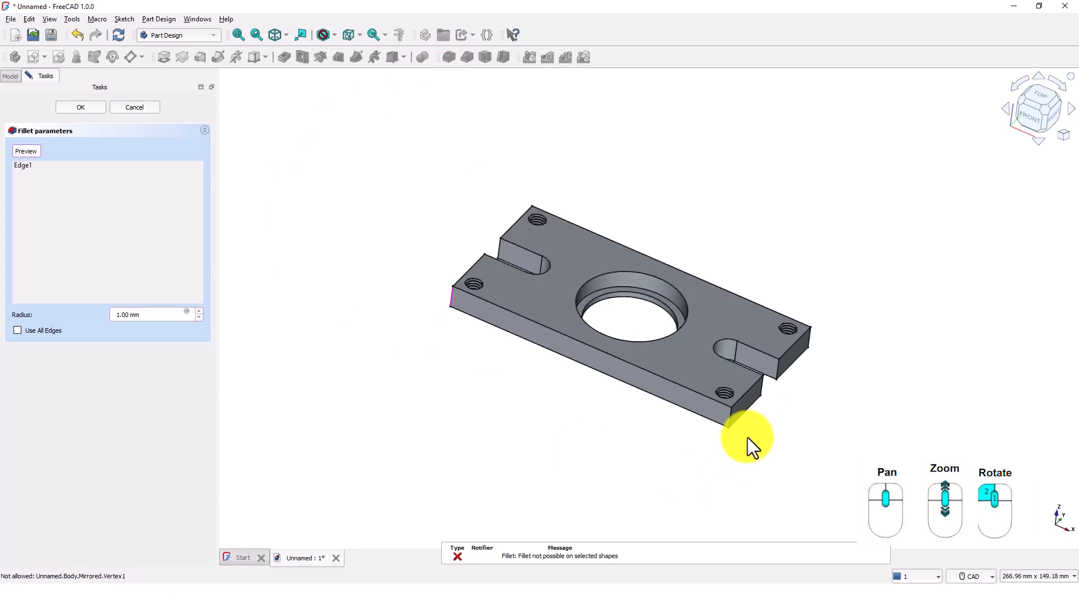
scroll(747, 437, "up", 5)
left_click(711, 400)
scroll(848, 329, "up", 5)
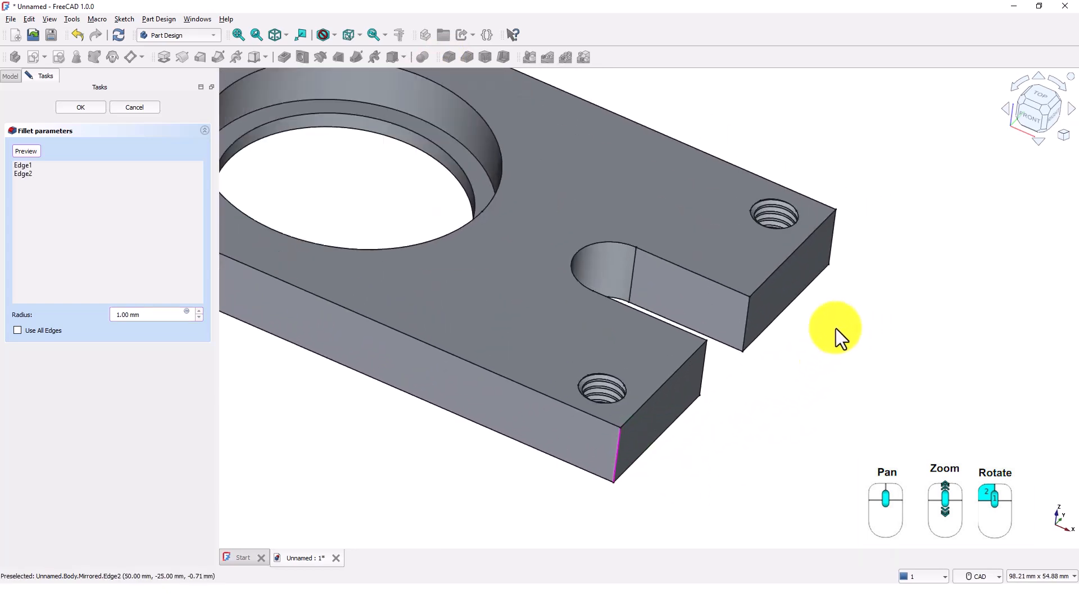
left_click(825, 257)
scroll(842, 362, "down", 8)
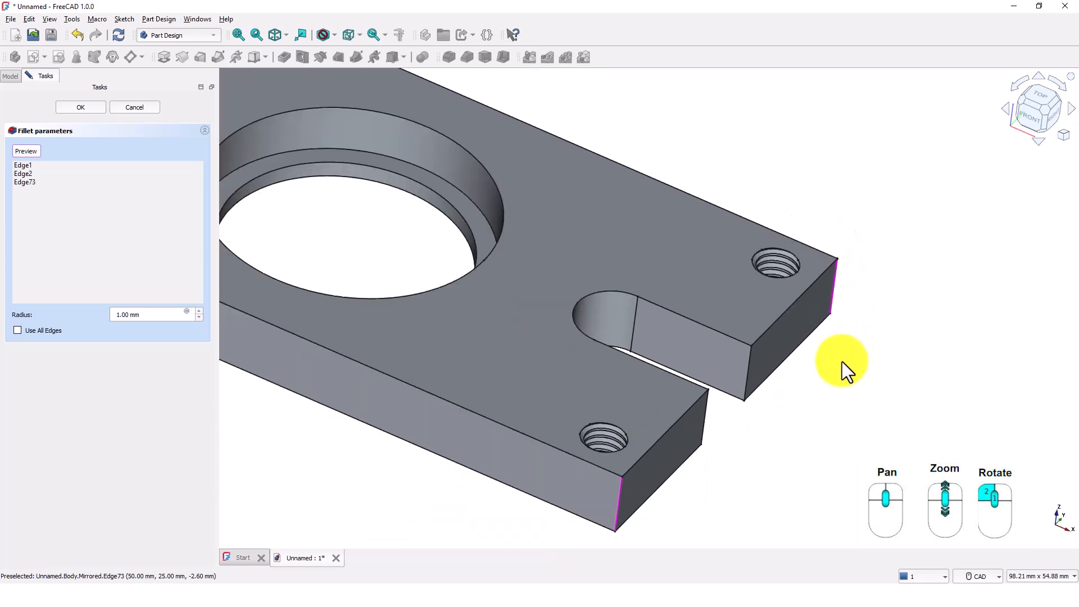
middle_click_drag(557, 294, 341, 171)
left_click(348, 181)
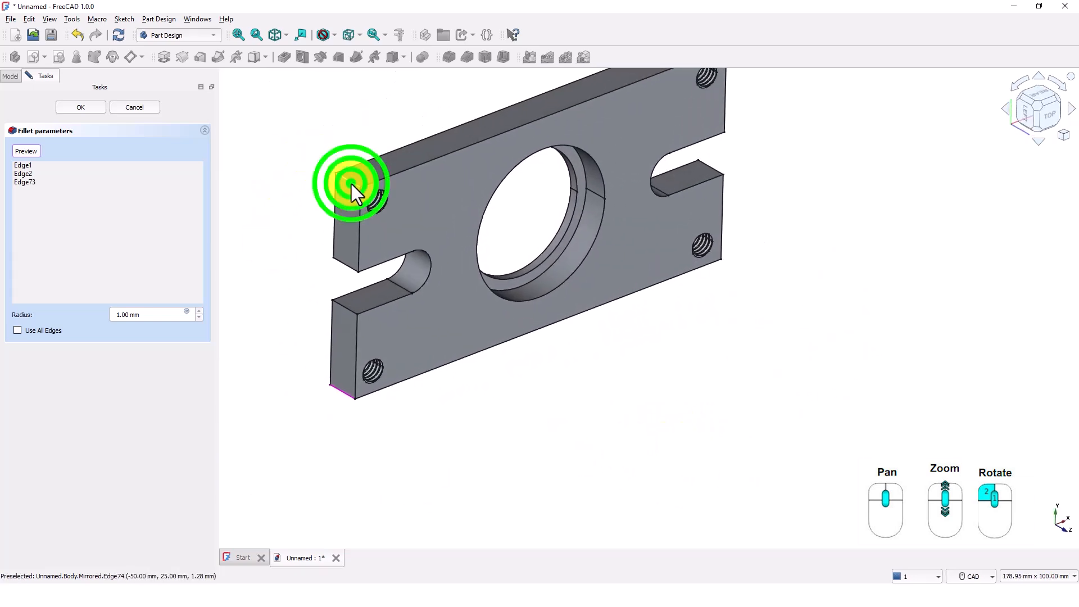
left_click(171, 316)
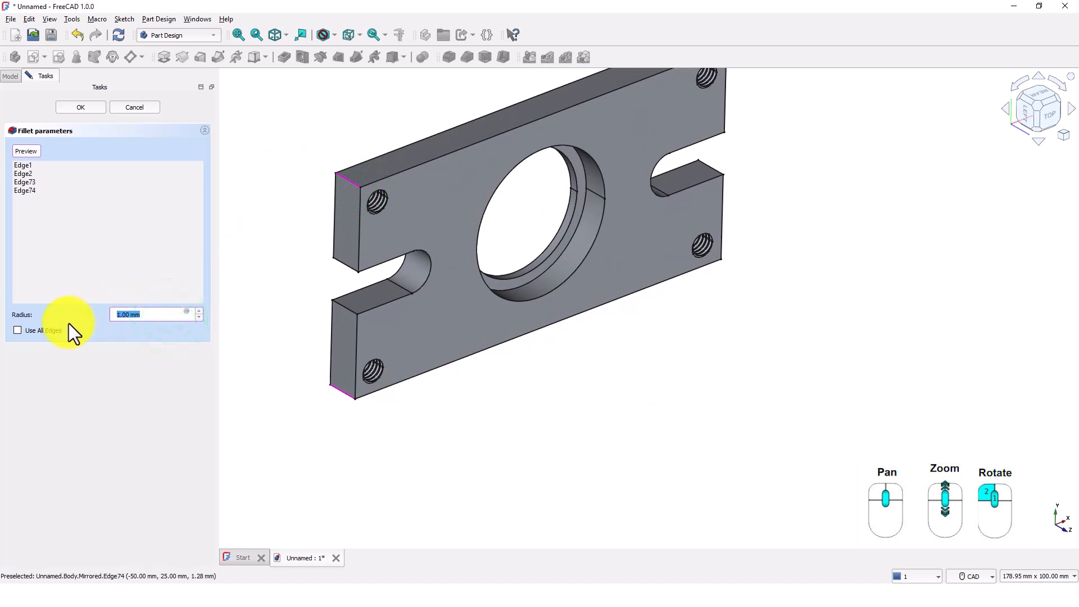
type("5")
key("Return")
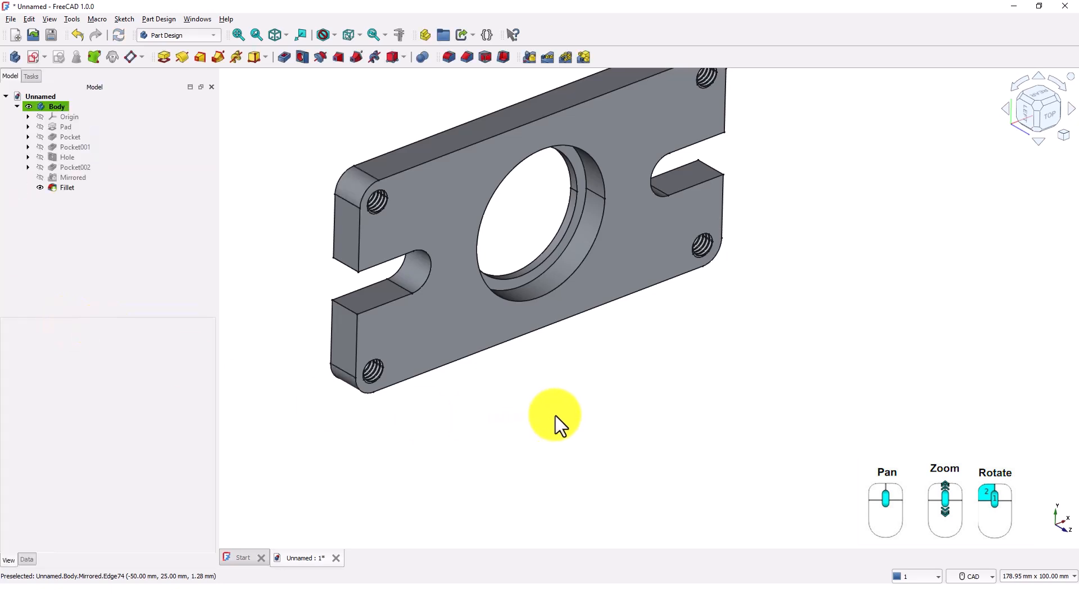
middle_click_drag(555, 416, 665, 471)
scroll(666, 471, "up", 1)
scroll(665, 471, "down", 1)
scroll(661, 463, "down", 1)
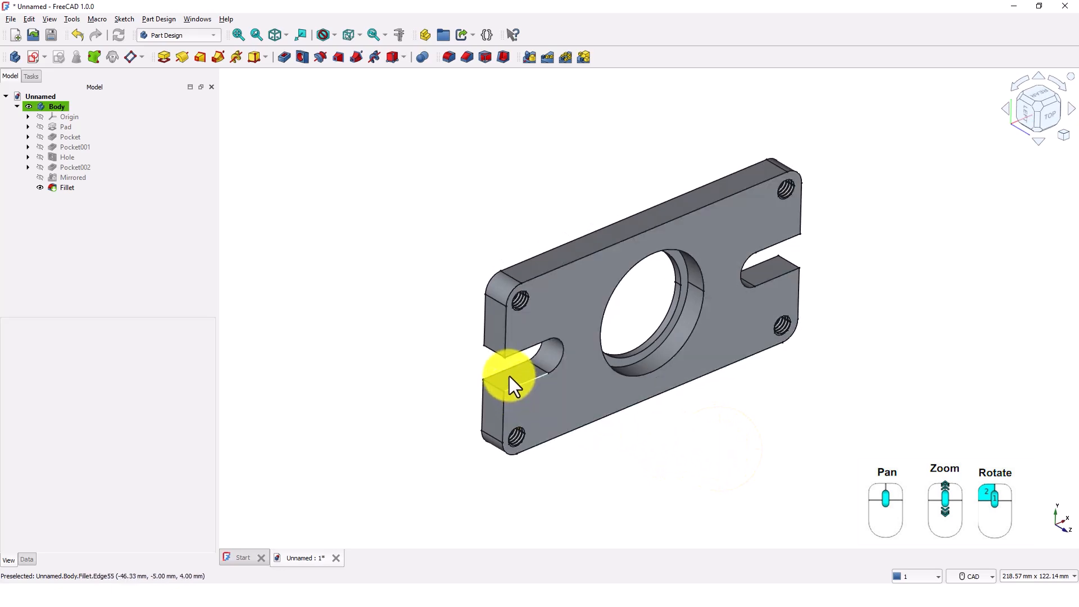
- Start a chamfer on the two short through-thickness edges at the mouth of the left end slot
scroll(484, 366, "up", 5)
scroll(484, 365, "up", 1)
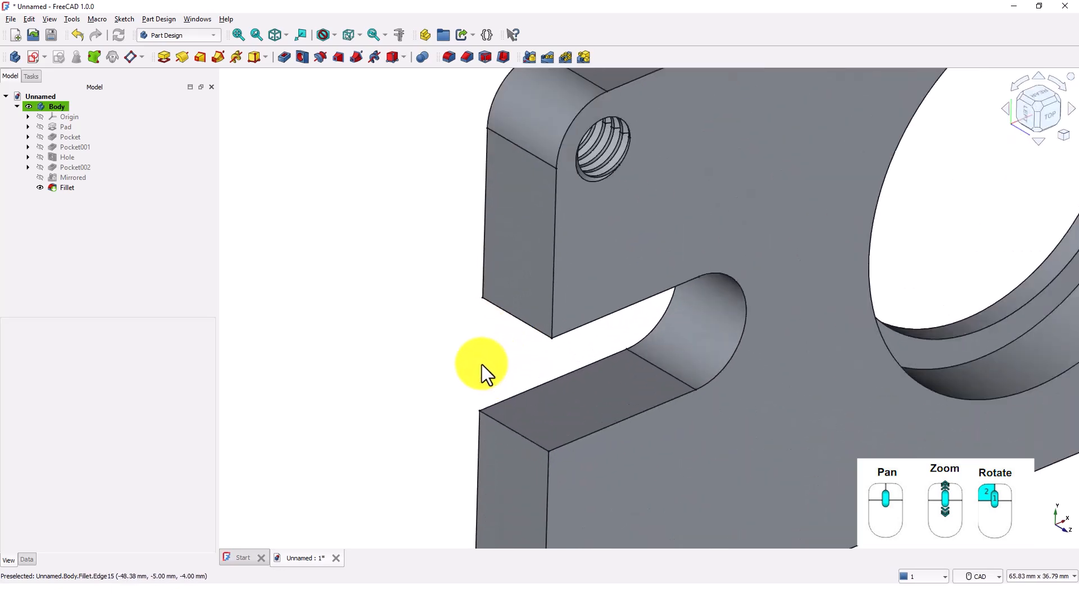
middle_click_drag(481, 364, 440, 373)
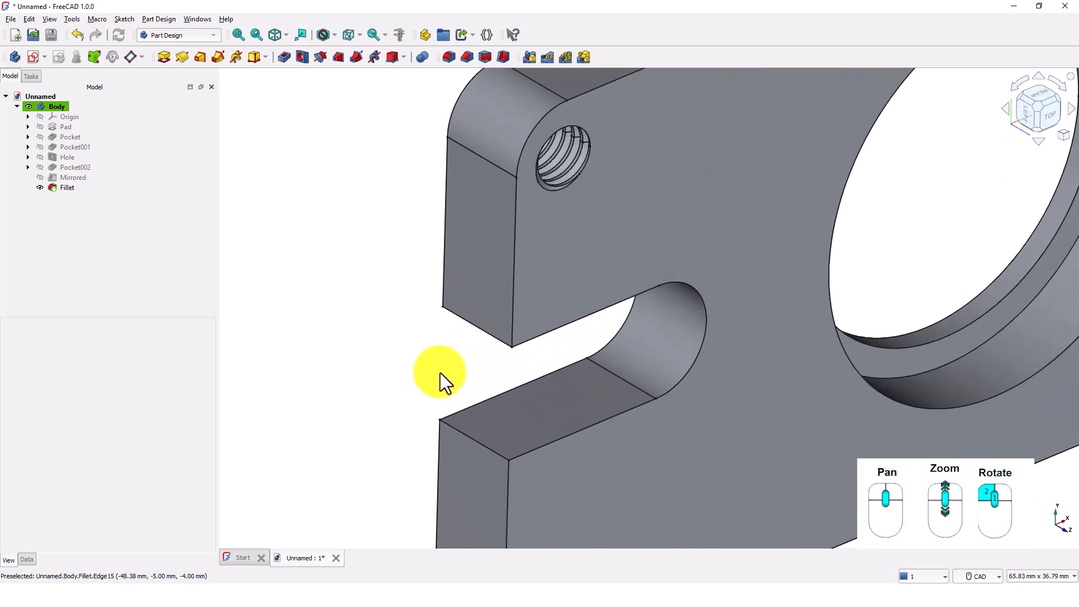
left_click(463, 62)
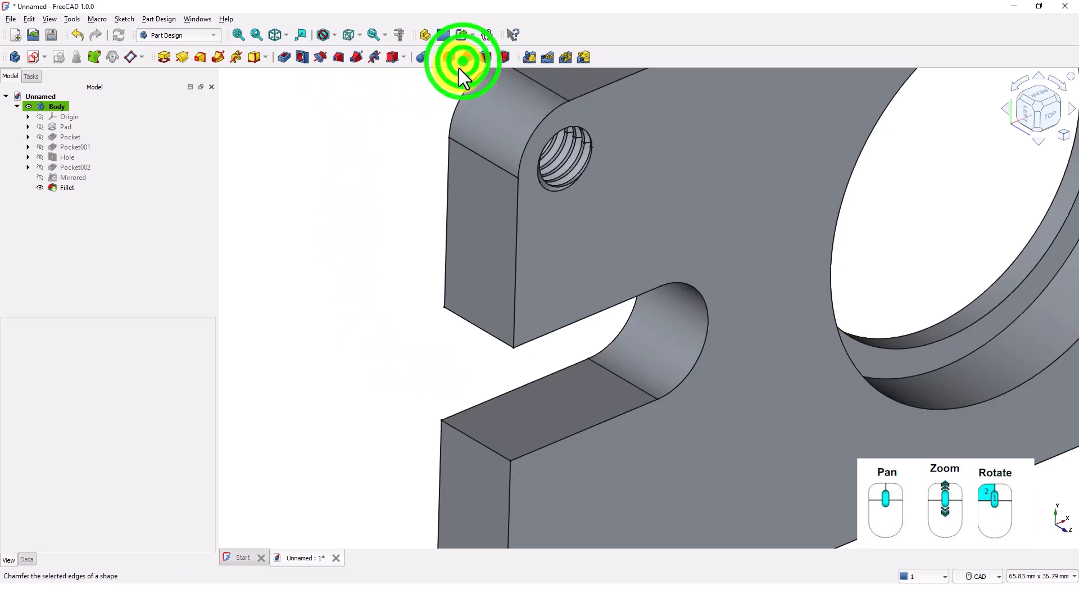
left_click(472, 333)
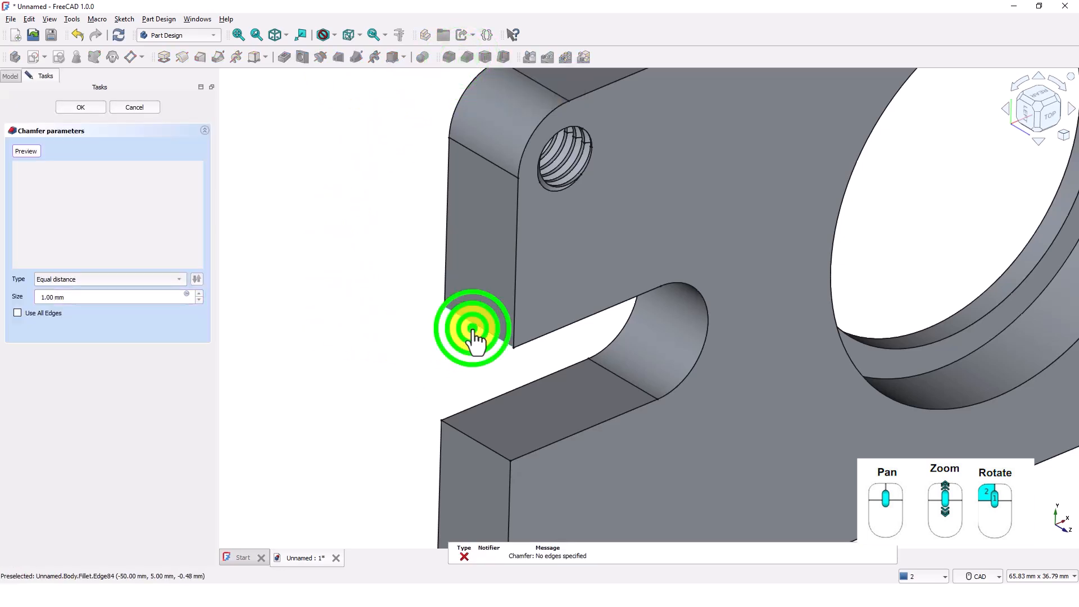
left_click(483, 449)
scroll(425, 427, "down", 2)
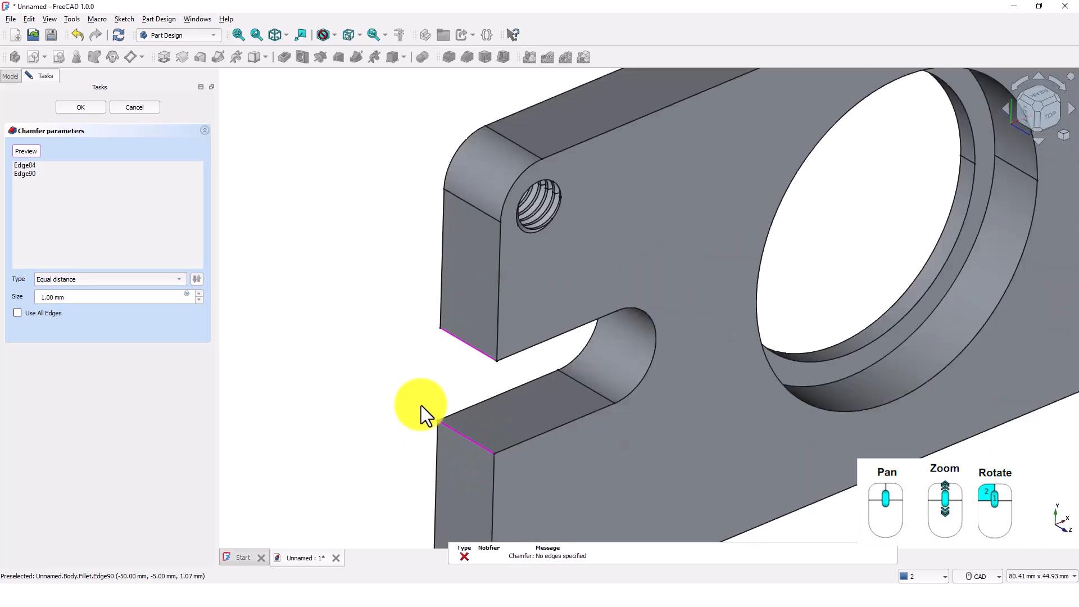
- Add the two mouth edges of the opposite end slot and chamfer all four with a 3 mm equal distance
scroll(424, 416, "down", 5)
scroll(739, 292, "up", 5)
left_click(723, 302)
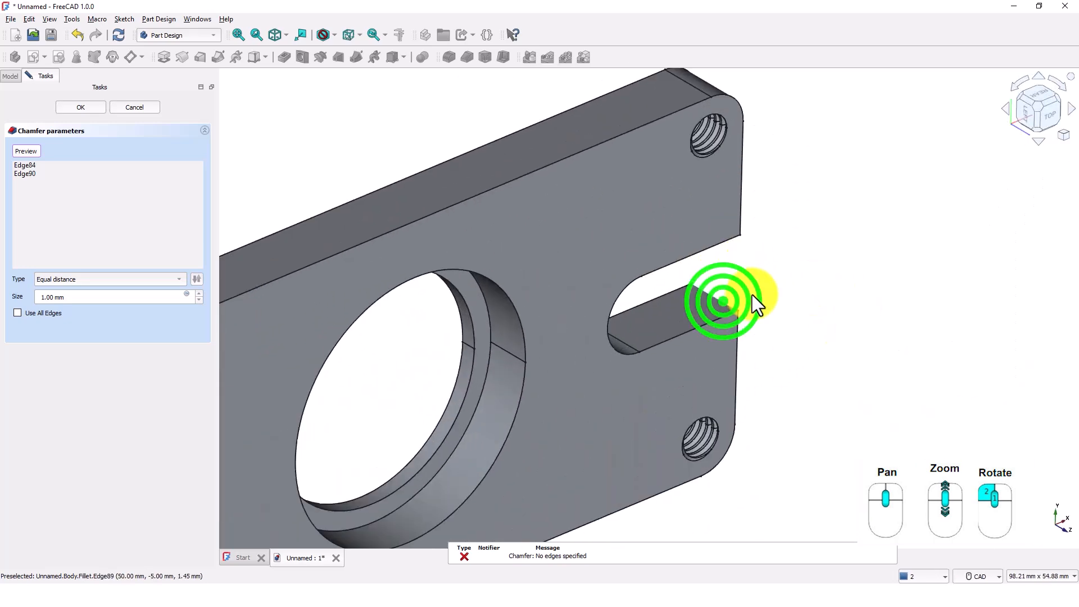
middle_click_drag(753, 284, 510, 233)
left_click(937, 278)
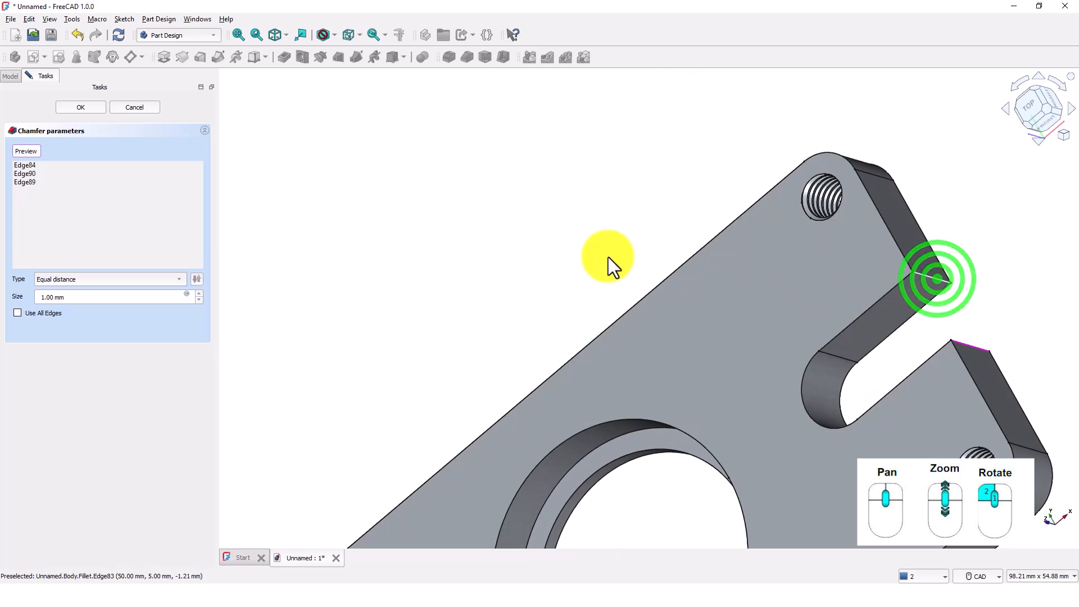
triple_click(104, 296)
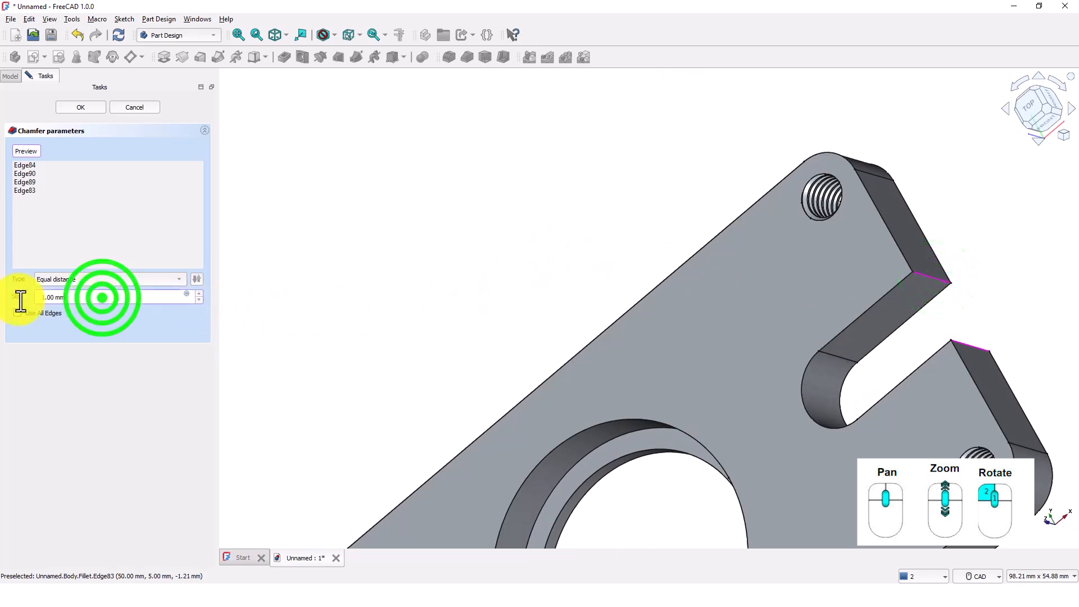
type("3")
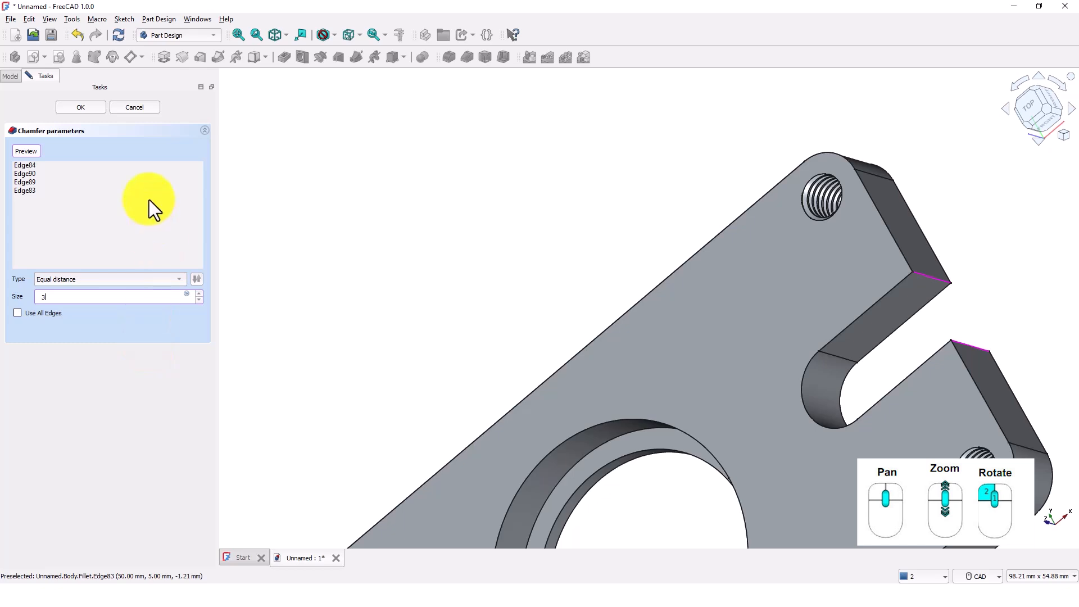
left_click(81, 106)
left_click(56, 106)
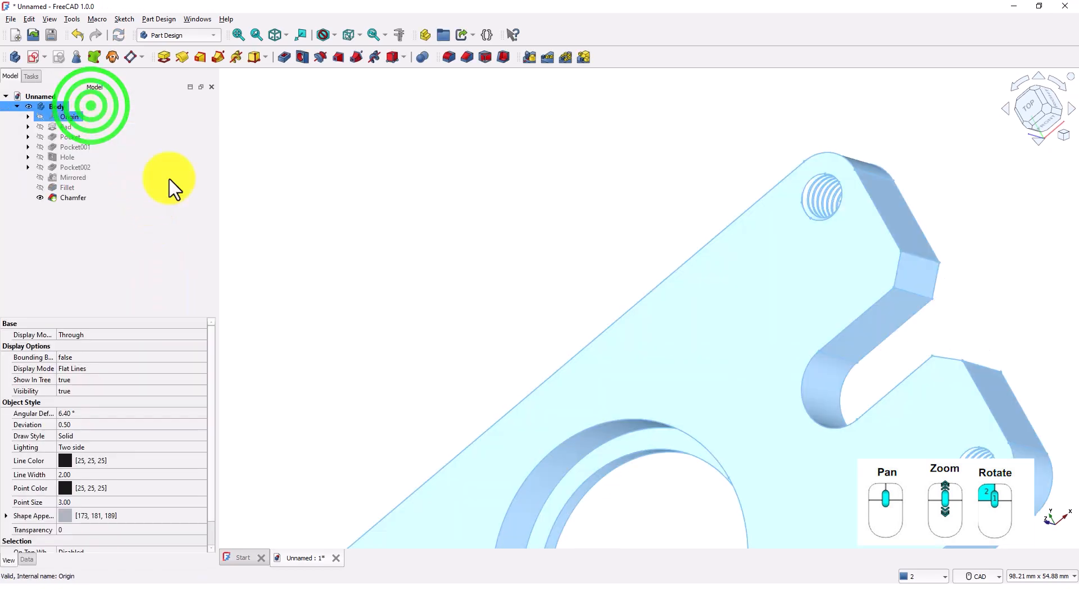
left_click(510, 238)
- Change the whole body's shape appearance colour to orange (#ffaa00)
scroll(511, 239, "up", 2)
scroll(515, 256, "down", 6)
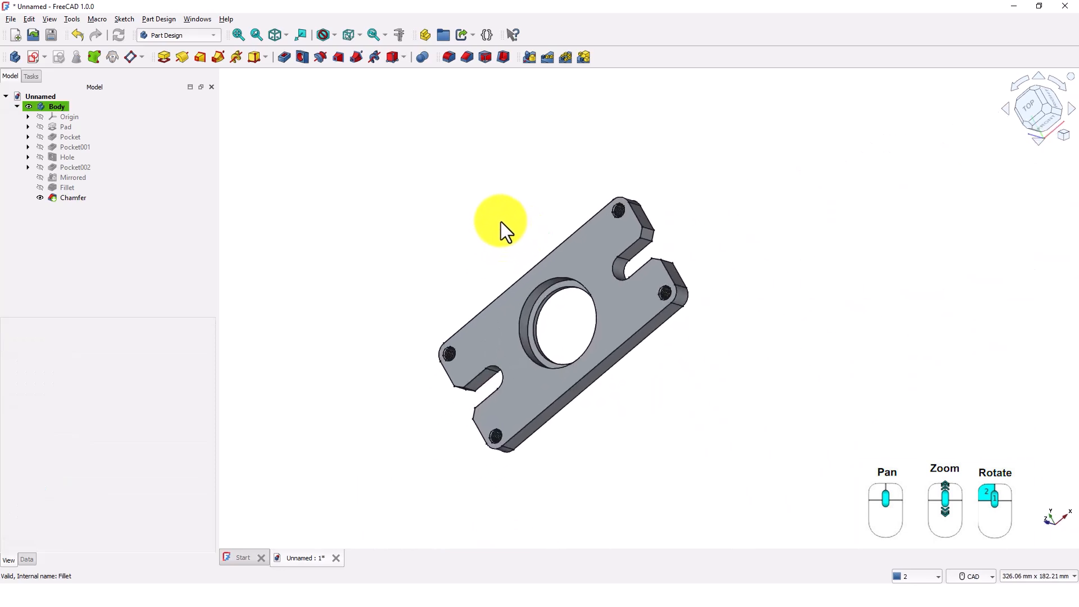
mouse_move(500, 221)
middle_mouse_down()
mouse_move(608, 243)
mouse_move(667, 208)
mouse_move(657, 184)
mouse_move(643, 181)
mouse_move(514, 478)
mouse_move(681, 473)
middle_mouse_up()
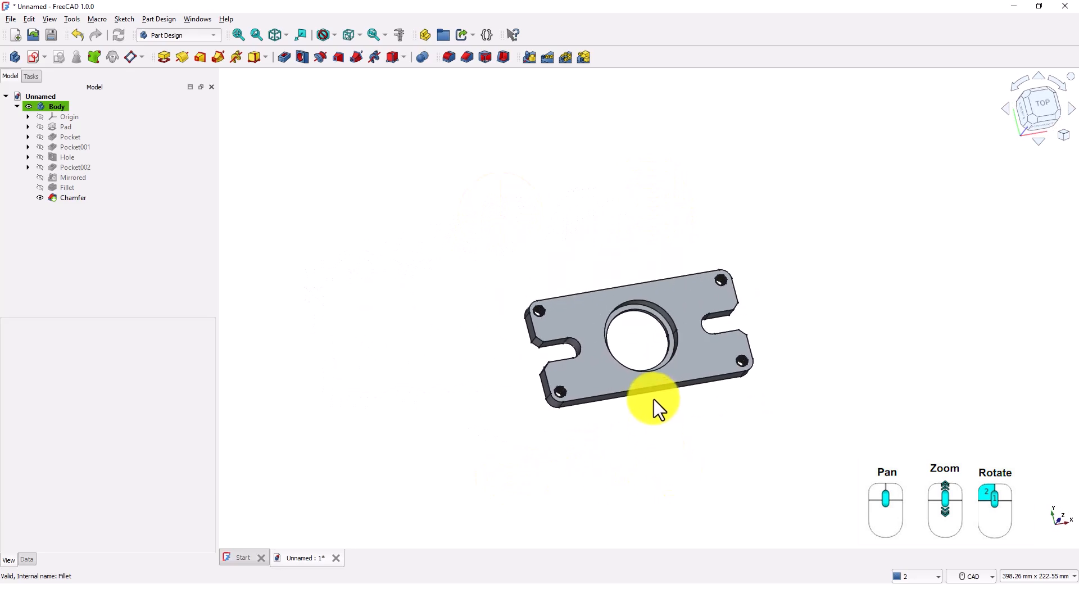
scroll(655, 406, "up", 5)
mouse_move(655, 407)
middle_mouse_down()
mouse_move(668, 469)
mouse_move(659, 472)
mouse_move(653, 454)
mouse_move(554, 469)
mouse_move(741, 361)
mouse_move(631, 330)
mouse_move(602, 305)
middle_mouse_up()
left_click(42, 107)
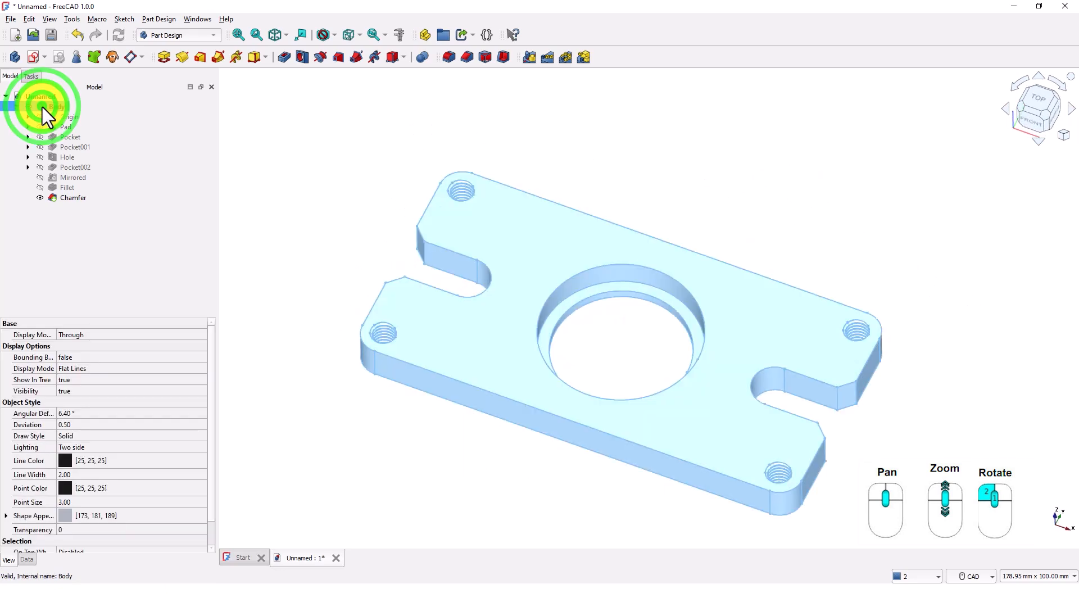
left_click(66, 516)
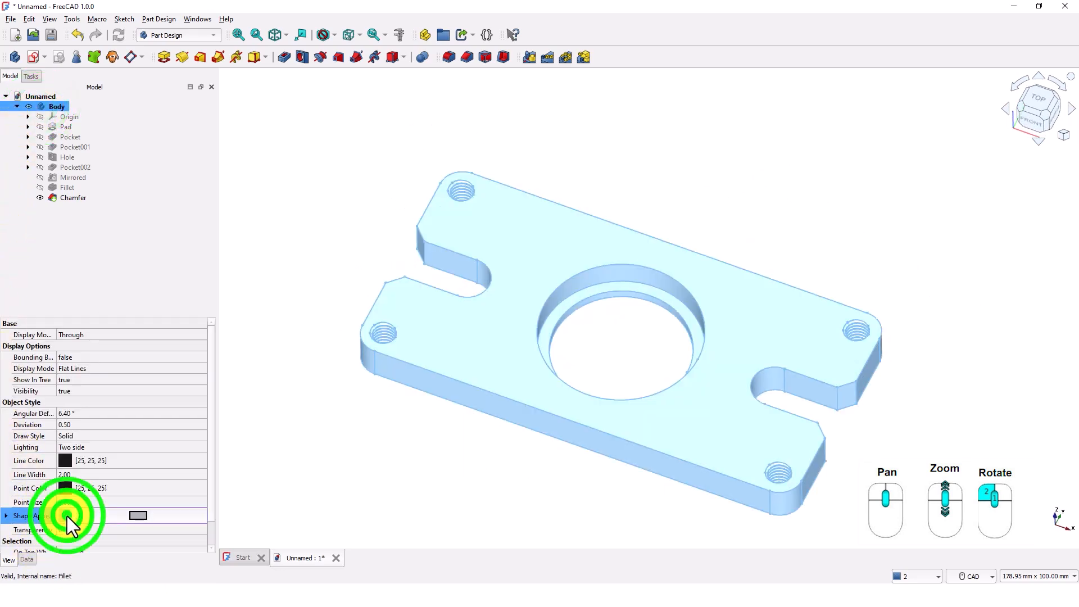
left_click(137, 516)
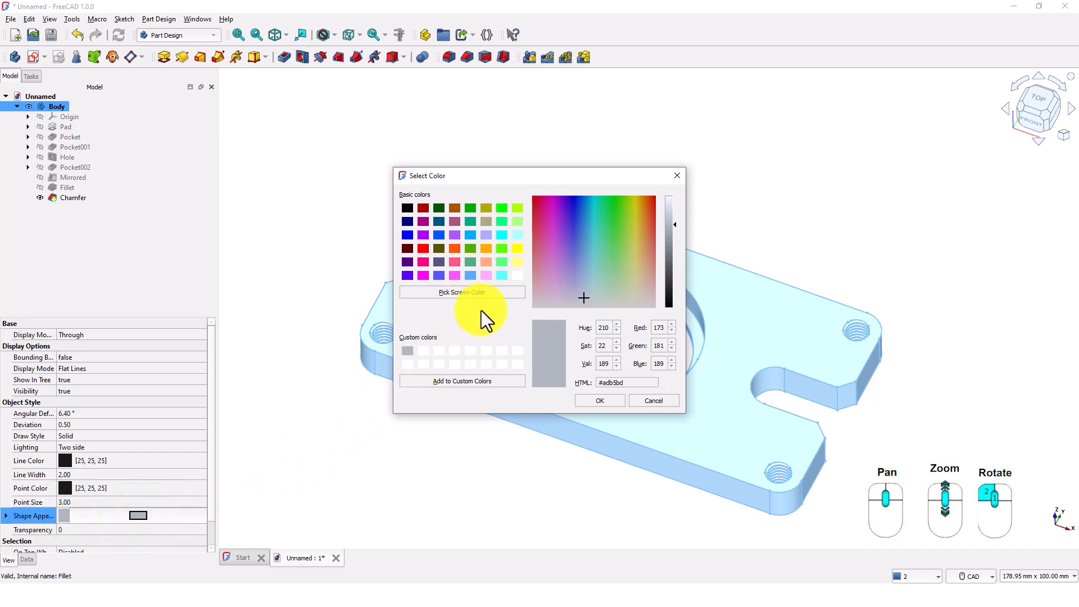
left_click(487, 249)
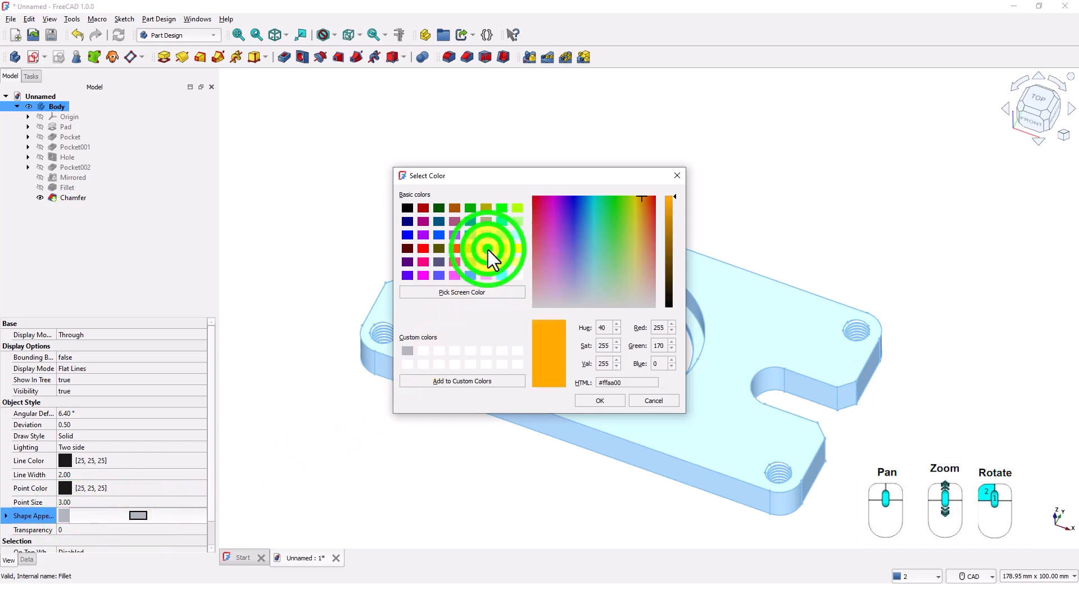
left_click(596, 403)
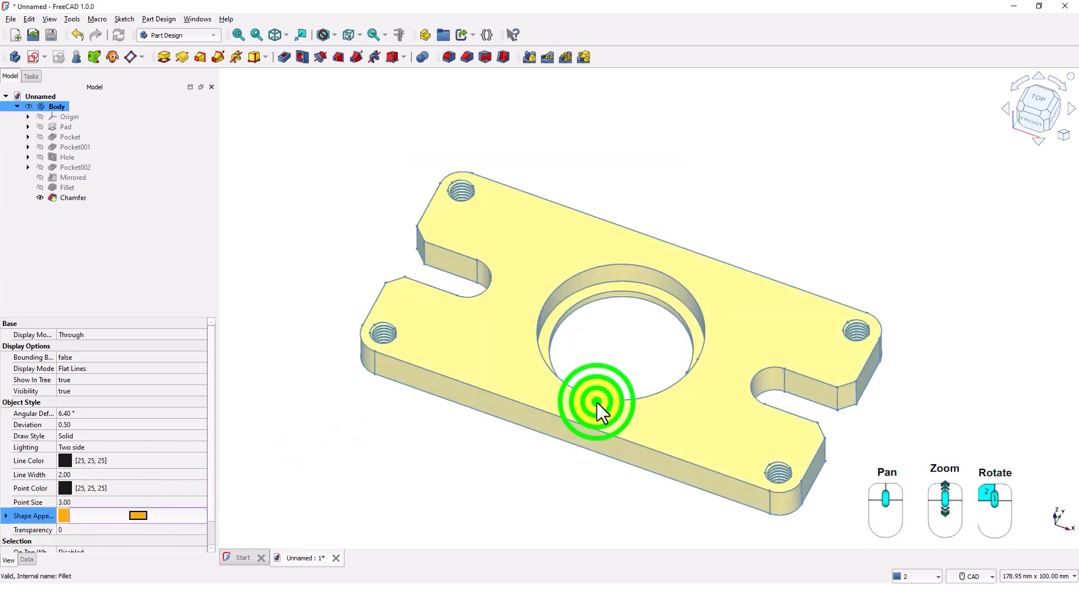
left_click(744, 207)
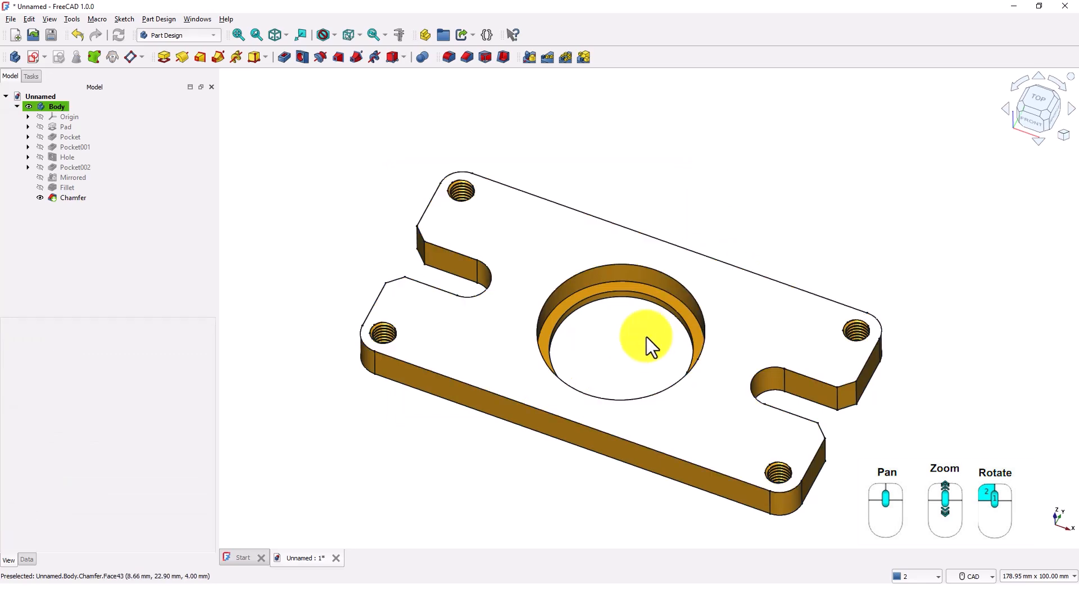
mouse_move(618, 337)
middle_mouse_down()
mouse_move(612, 281)
mouse_move(579, 328)
mouse_move(583, 347)
mouse_move(582, 319)
mouse_move(319, 345)
mouse_move(308, 281)
mouse_move(328, 244)
mouse_move(425, 203)
mouse_move(688, 174)
mouse_move(761, 199)
mouse_move(777, 290)
middle_mouse_up()
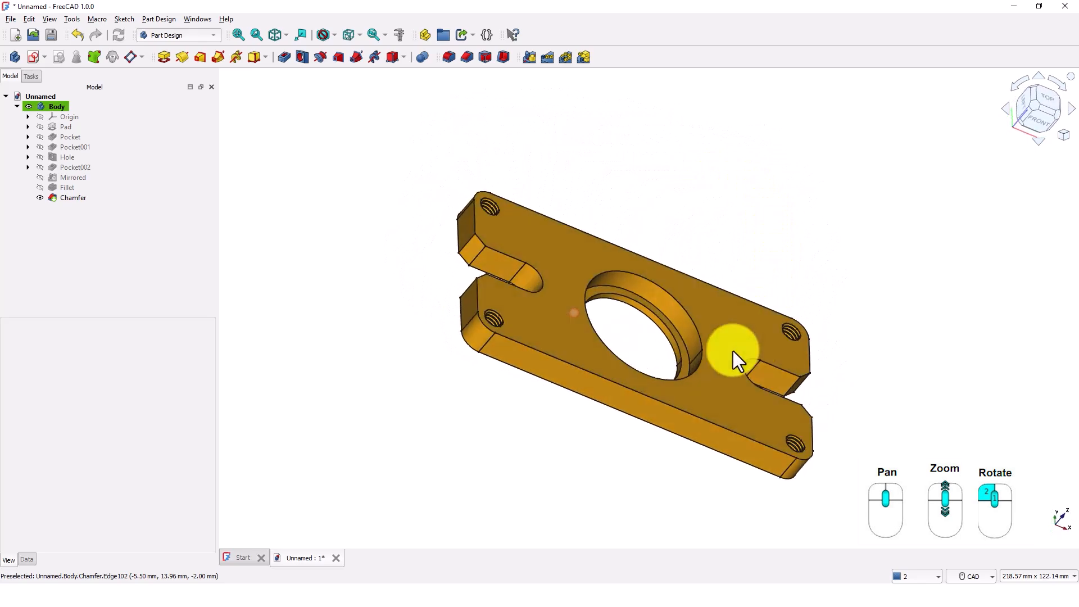